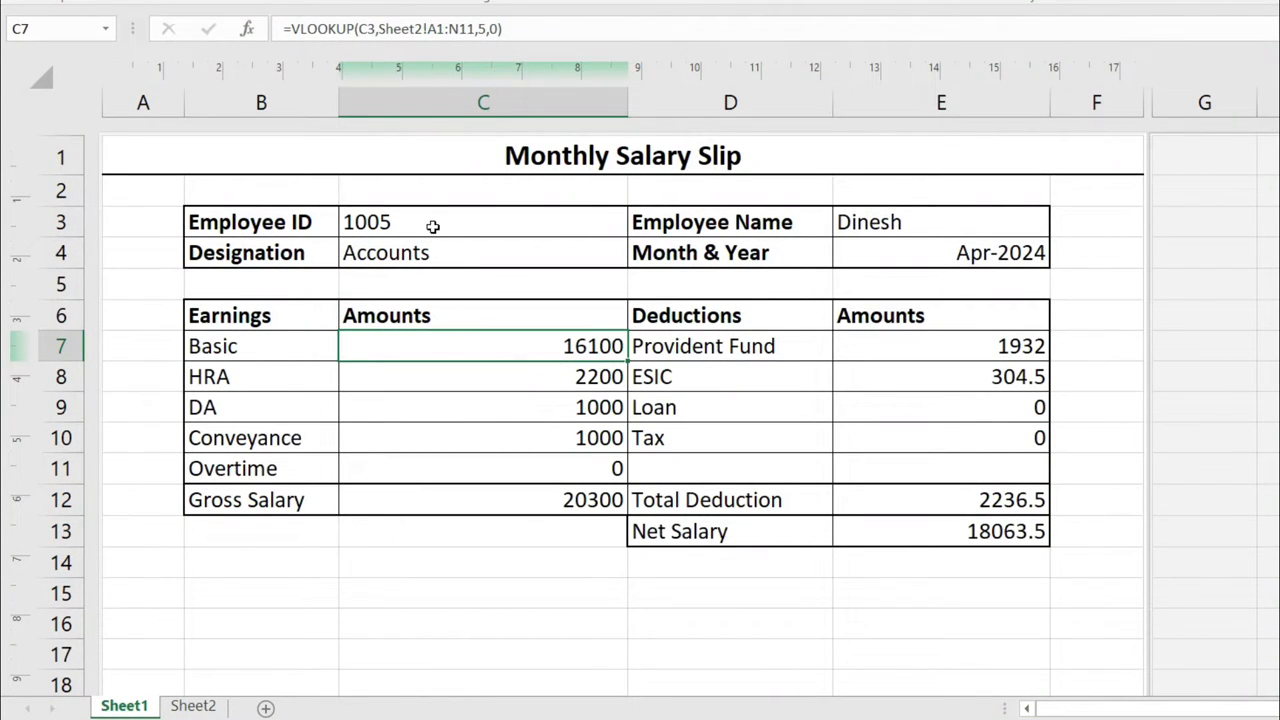
# - Try different IDs, including 1004, in the Employee ID cell of the finished salary slip to see how it works
pyautogui.click(586, 225)
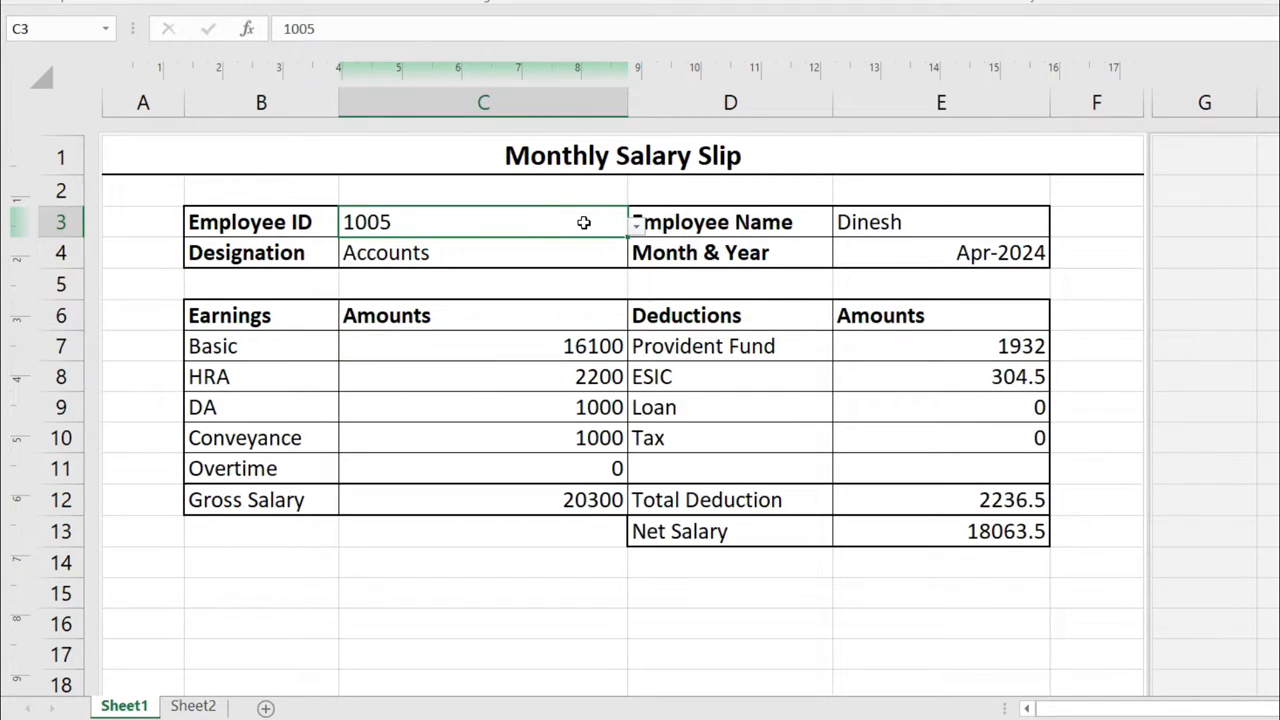
pyautogui.click(636, 229)
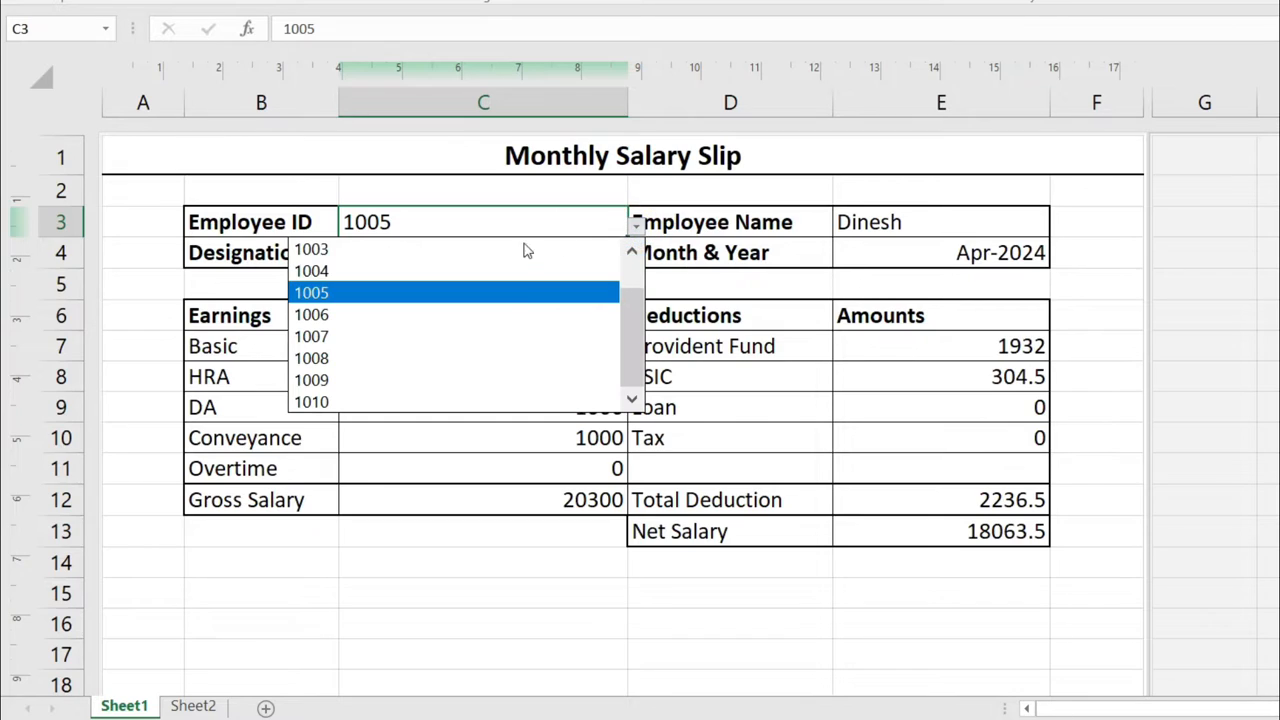
pyautogui.click(378, 346)
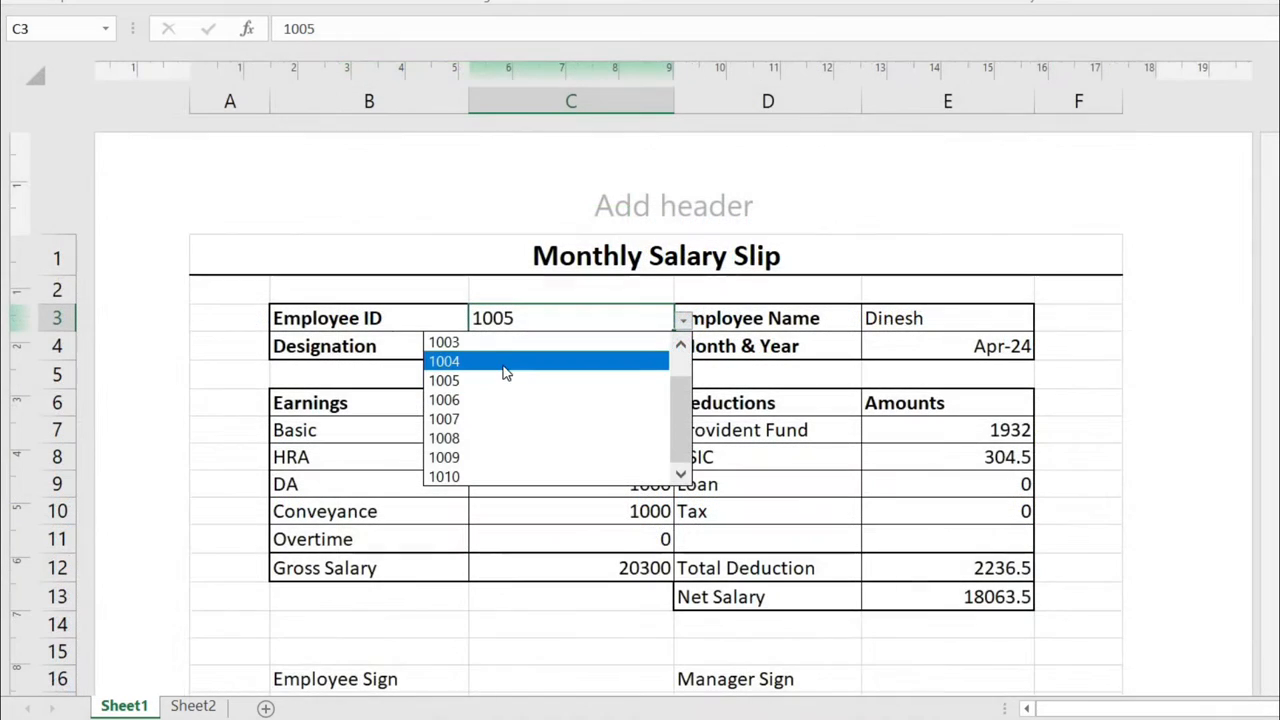
pyautogui.click(502, 361)
pyautogui.click(682, 318)
pyautogui.click(529, 457)
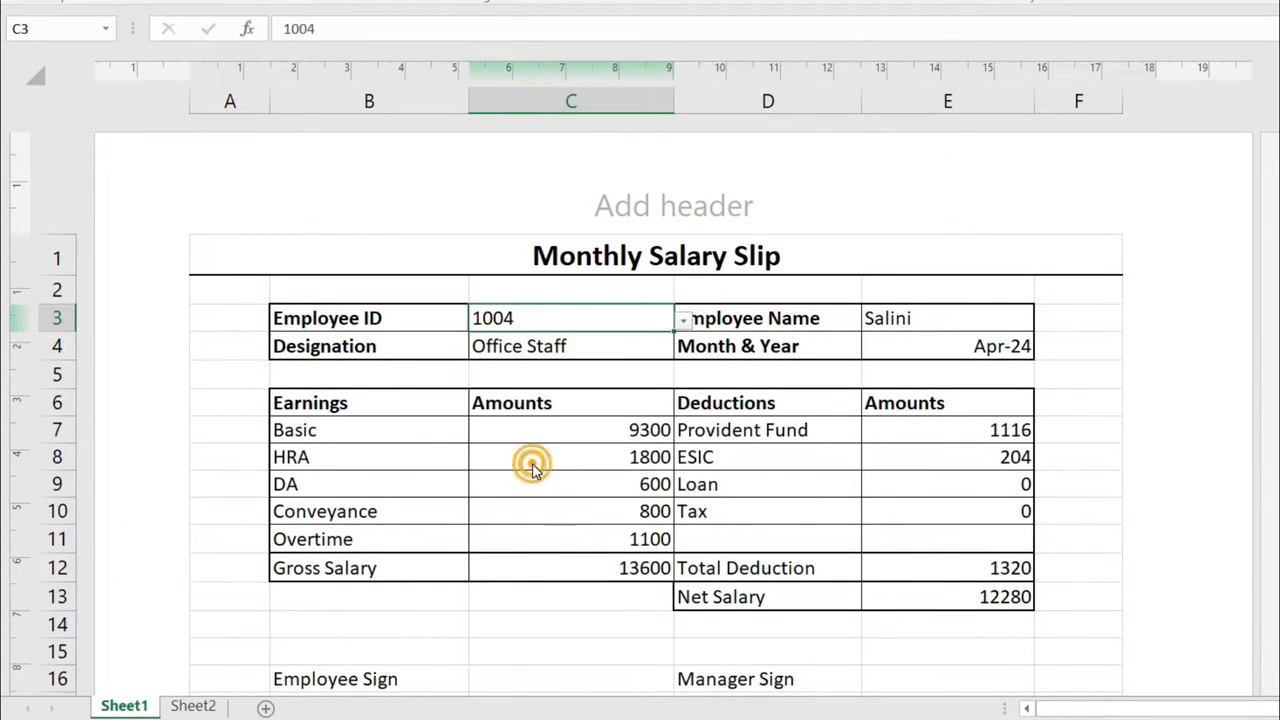
pyautogui.click(682, 318)
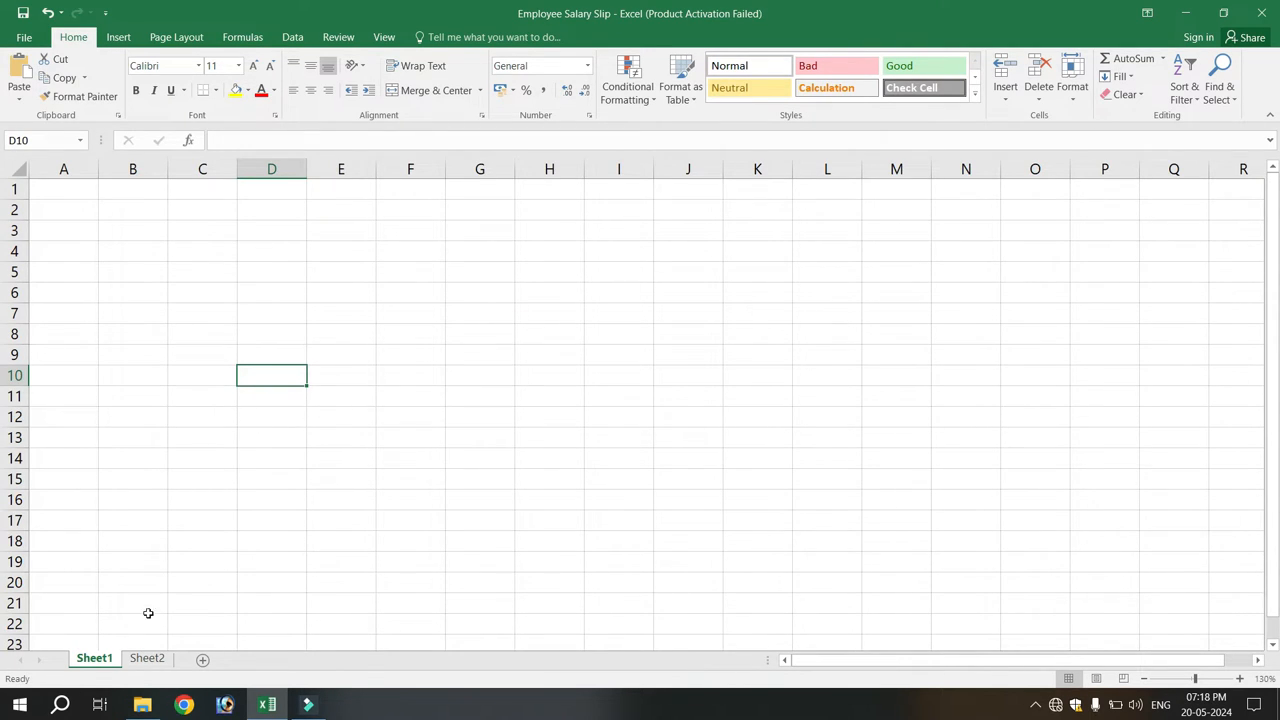
# - Review the employee salary table on Sheet2, from the Empl ID column through the Tax column
pyautogui.click(147, 658)
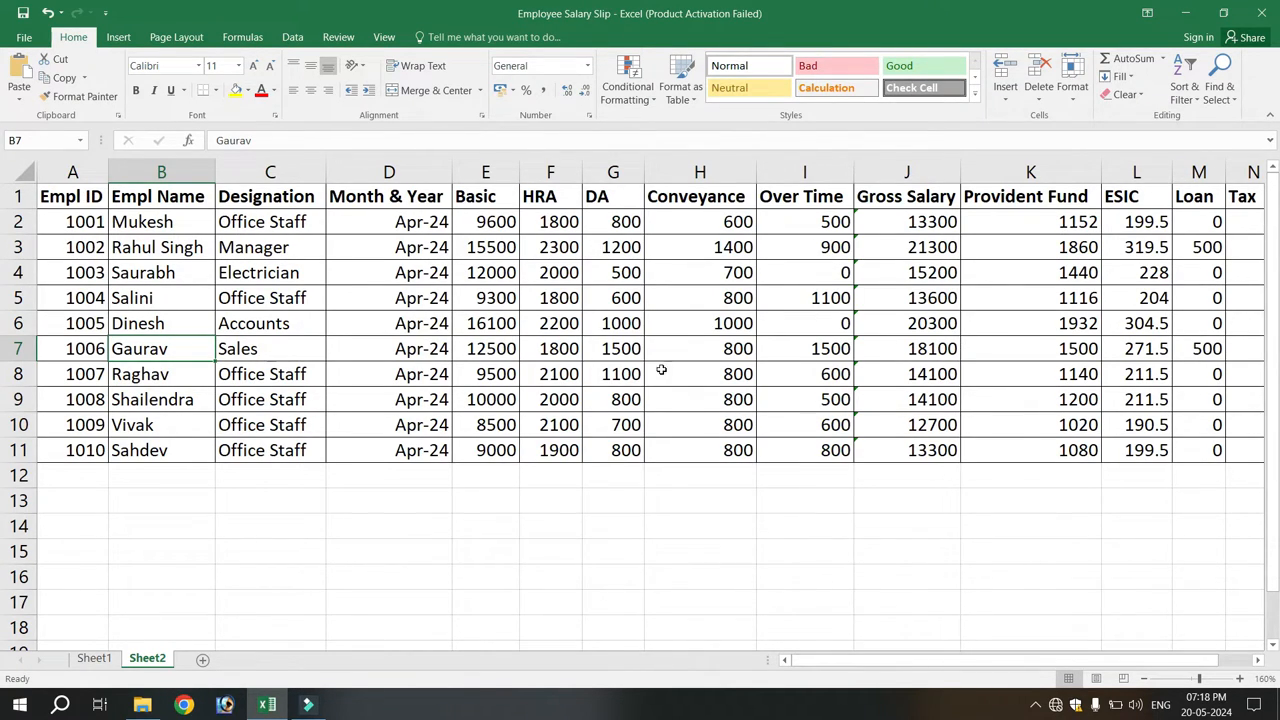
pyautogui.scroll(-3, 407, 383)
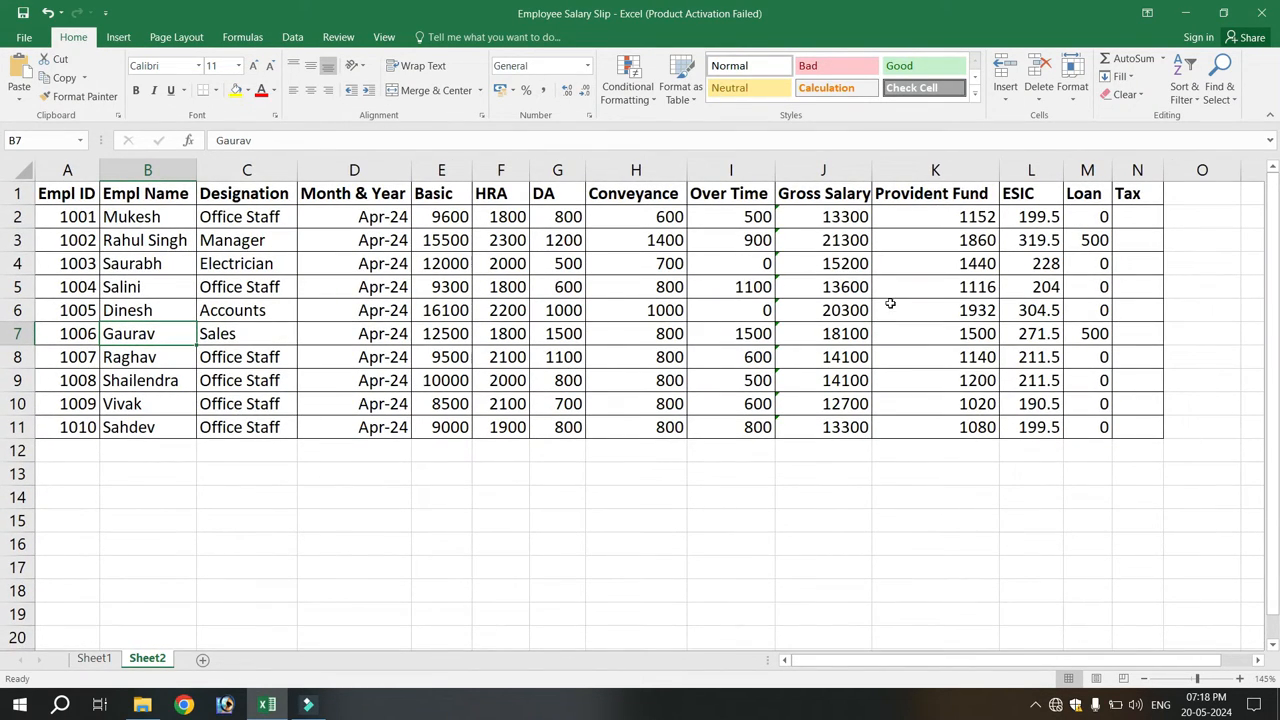
pyautogui.scroll(1, 761, 300)
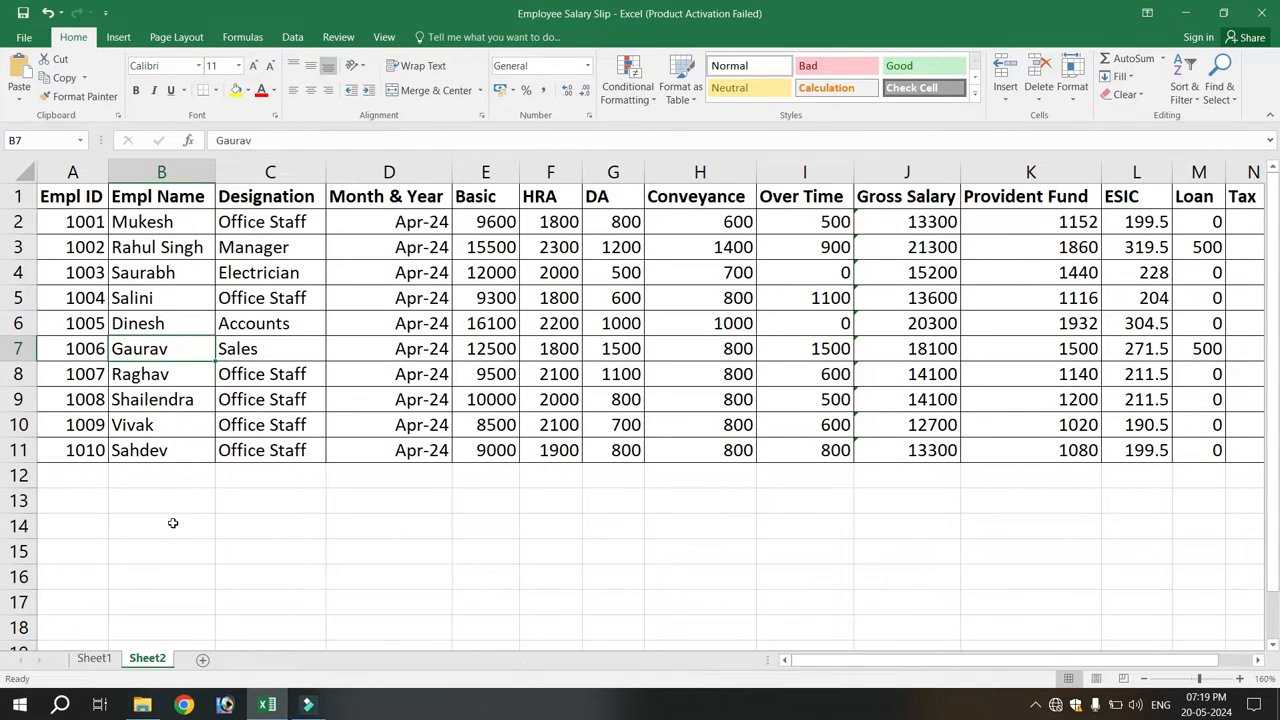
# - Show Sheet1 in page layout view and widen columns B to E so that columns A to F fill the first page
pyautogui.click(98, 662)
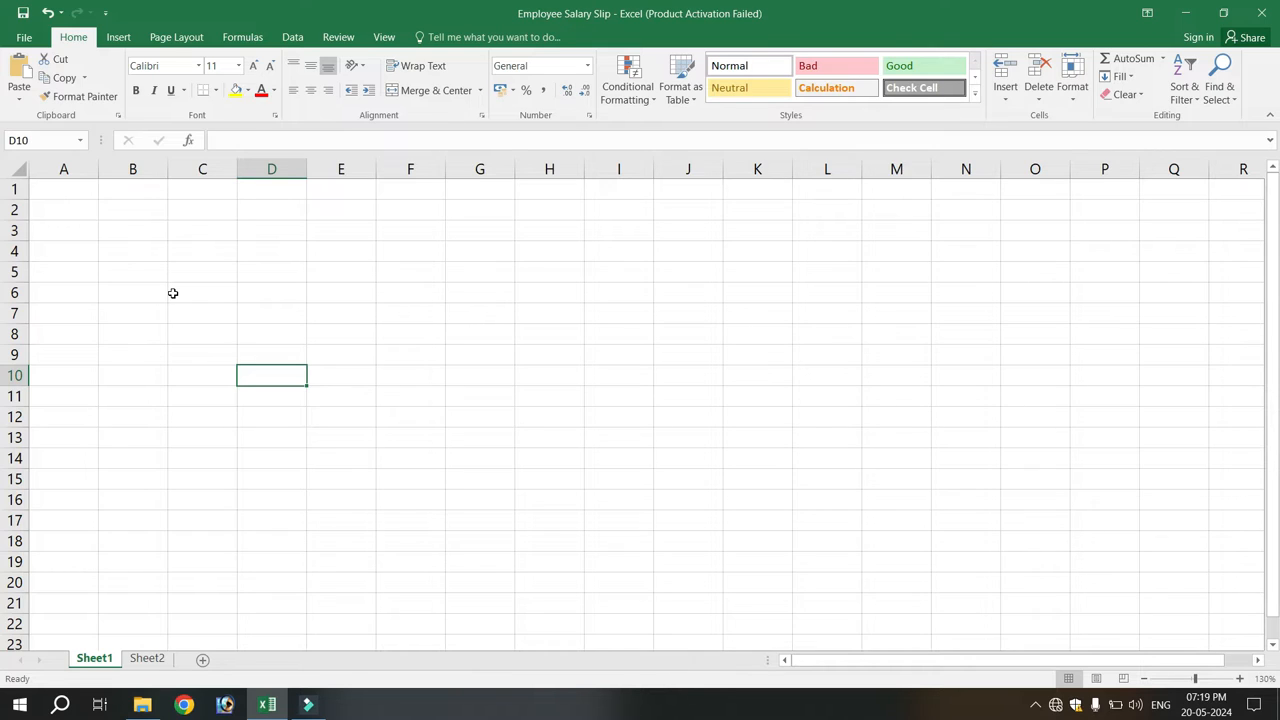
pyautogui.click(1097, 679)
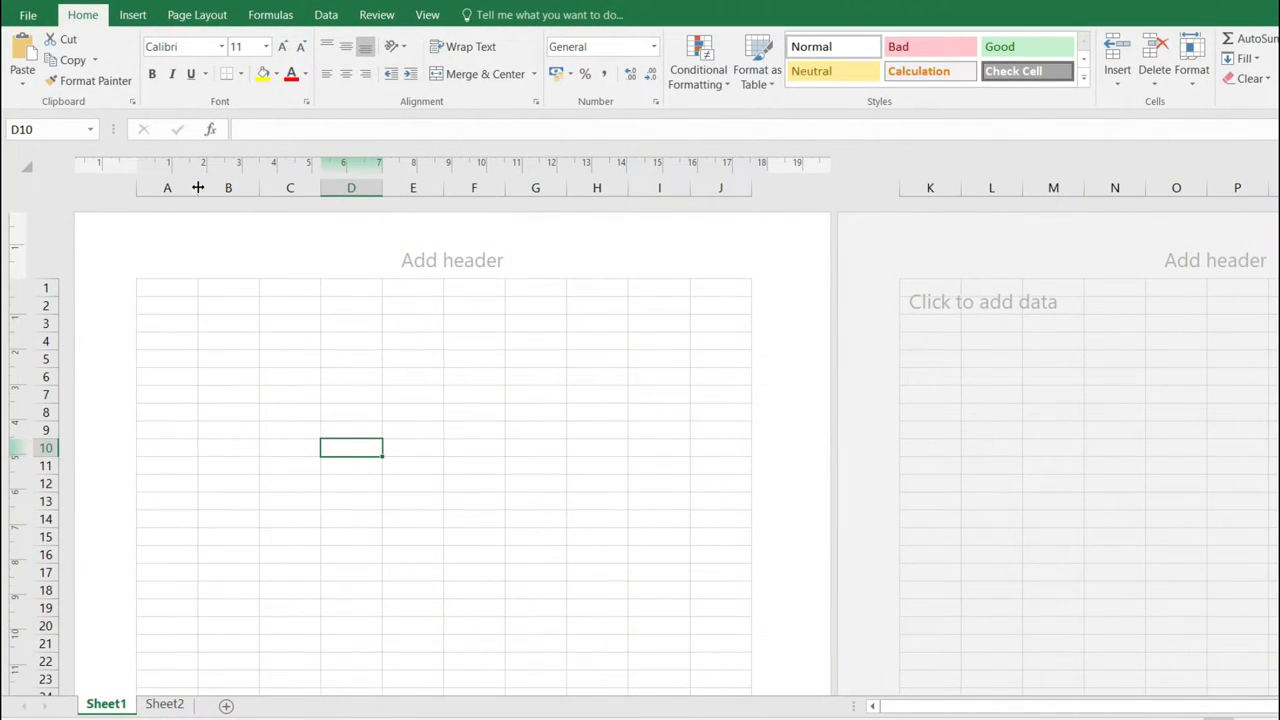
pyautogui.moveTo(259, 188); pyautogui.dragTo(713, 183)
pyautogui.moveTo(491, 190); pyautogui.dragTo(477, 189)
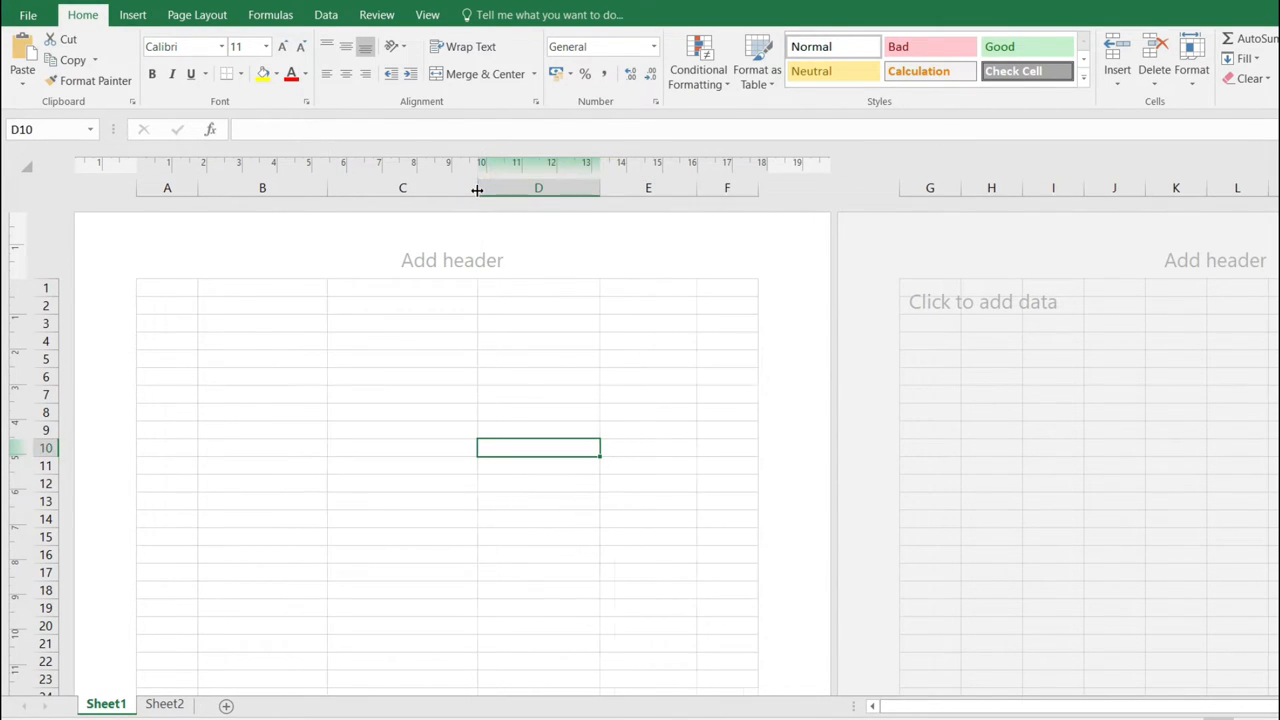
pyautogui.moveTo(756, 188); pyautogui.dragTo(754, 188)
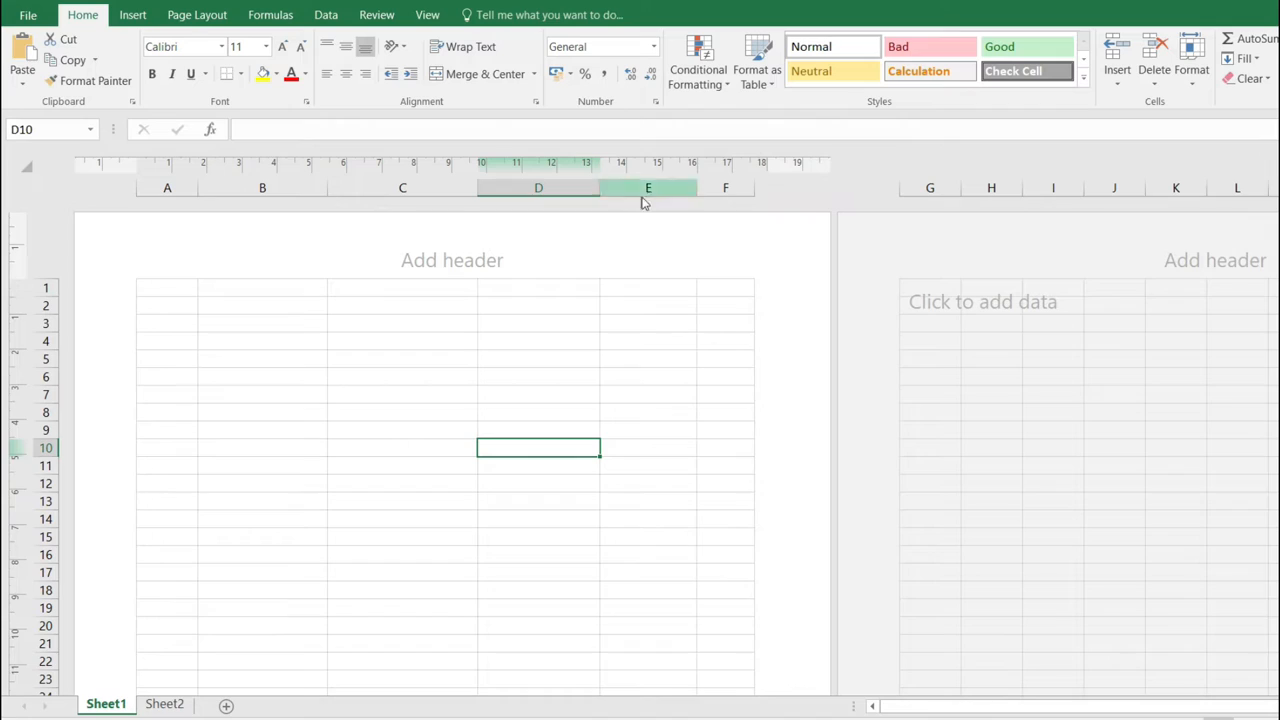
pyautogui.moveTo(476, 188); pyautogui.dragTo(461, 190)
pyautogui.moveTo(681, 187); pyautogui.dragTo(691, 184)
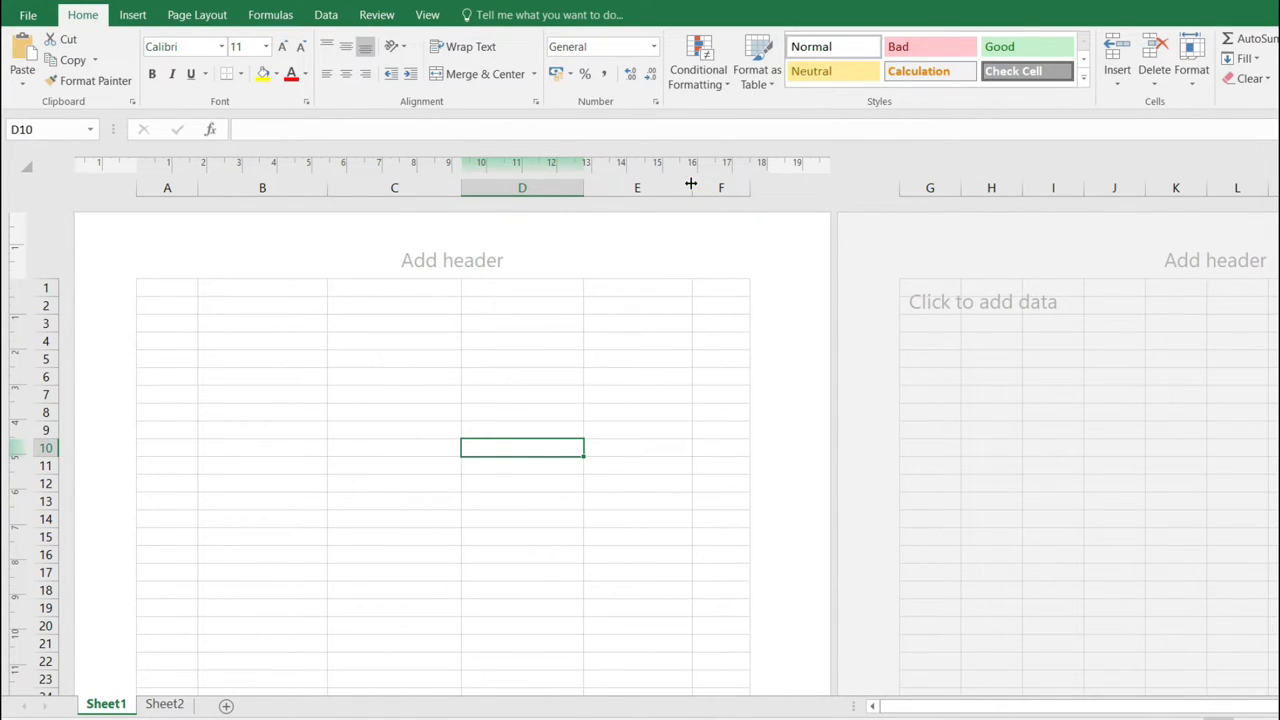
# - Merge and center A1:F1 and enter the title "Monthly Salary Slip"
pyautogui.moveTo(175, 289); pyautogui.dragTo(715, 285)
pyautogui.click(485, 74)
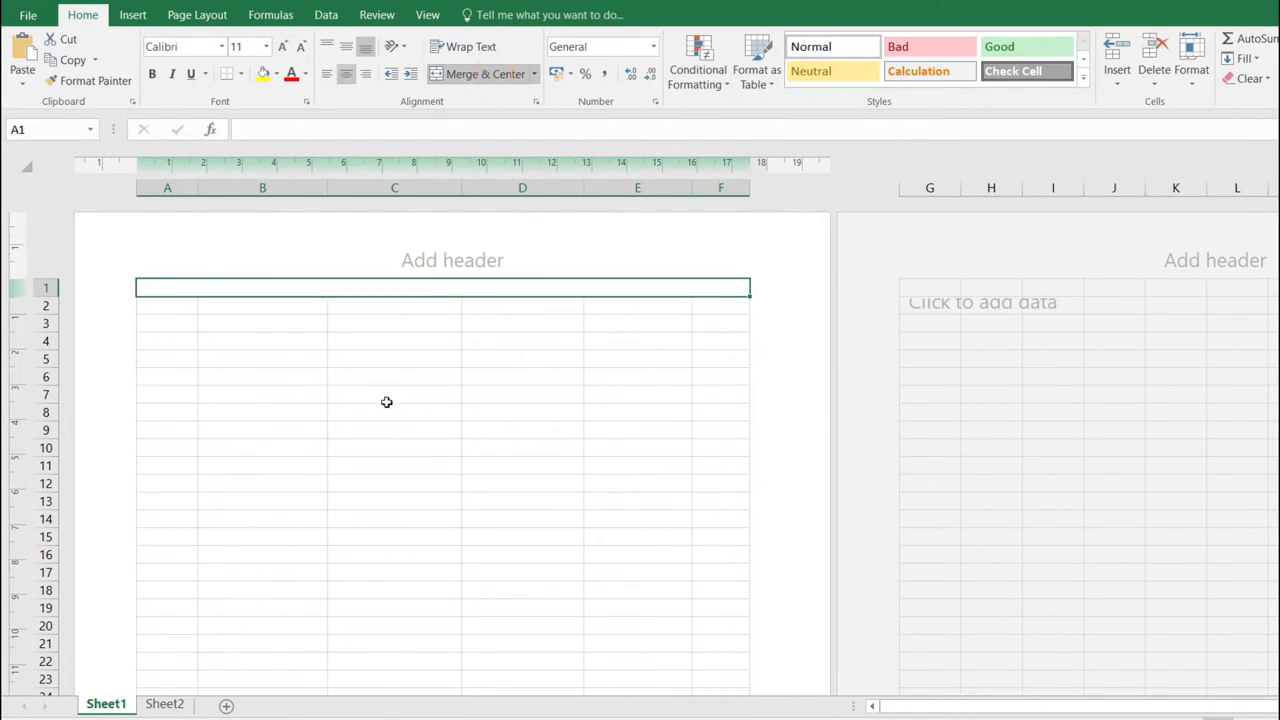
pyautogui.write('Monthly S')
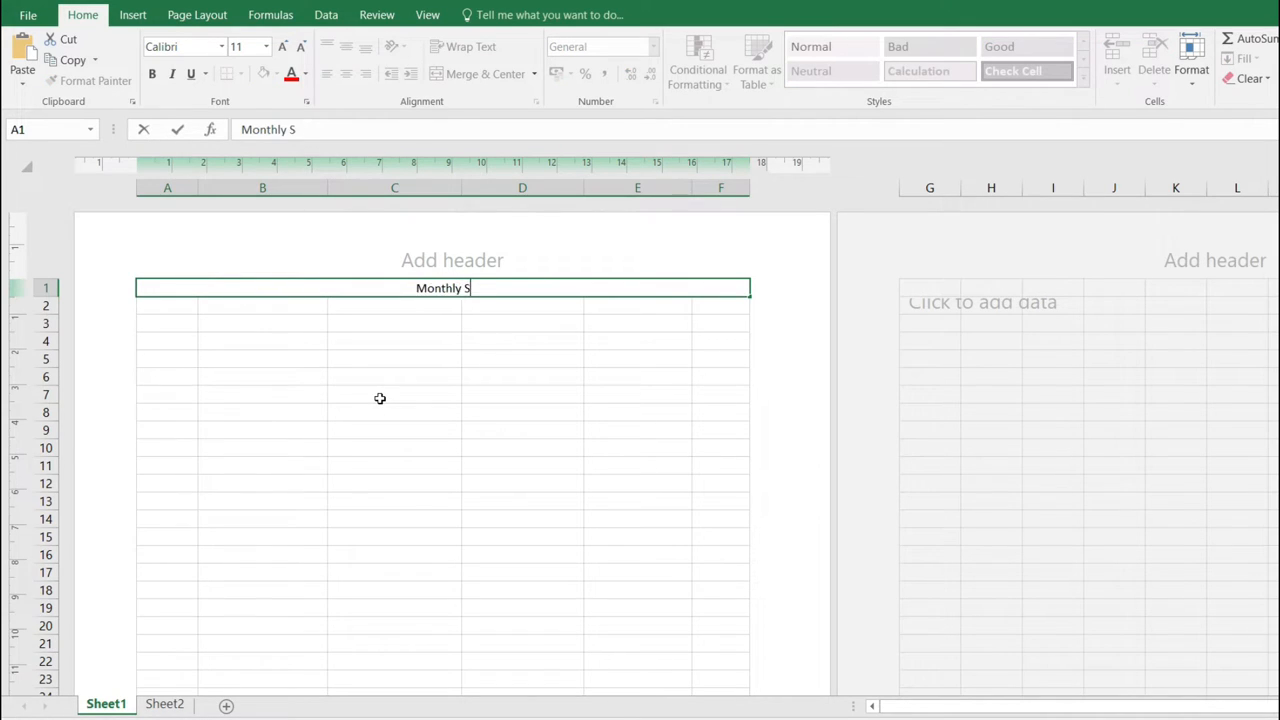
pyautogui.write('alary Slip')
pyautogui.press('Return')
# - Make the "Monthly Salary Slip" title bold and set its font size to 16
pyautogui.click(388, 287)
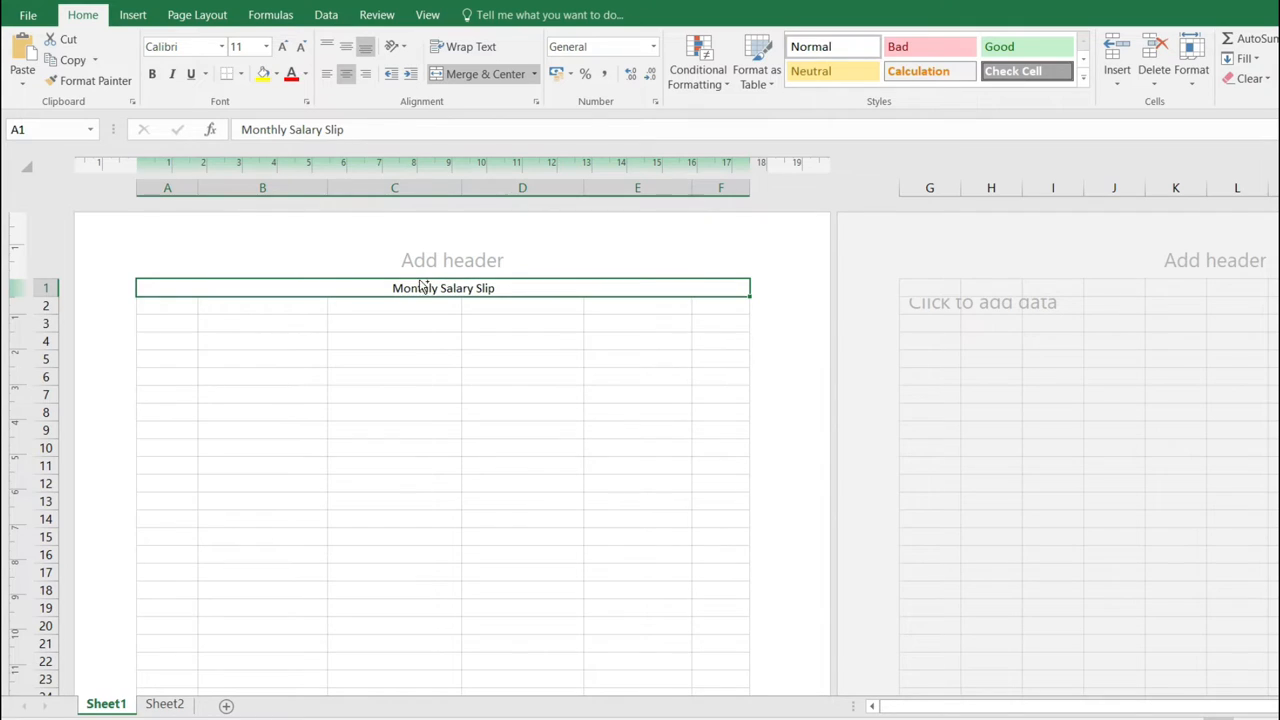
pyautogui.hotkey('ctrl', 'b')
pyautogui.click(278, 45)
pyautogui.click(277, 46)
pyautogui.click(277, 46)
pyautogui.click(278, 47)
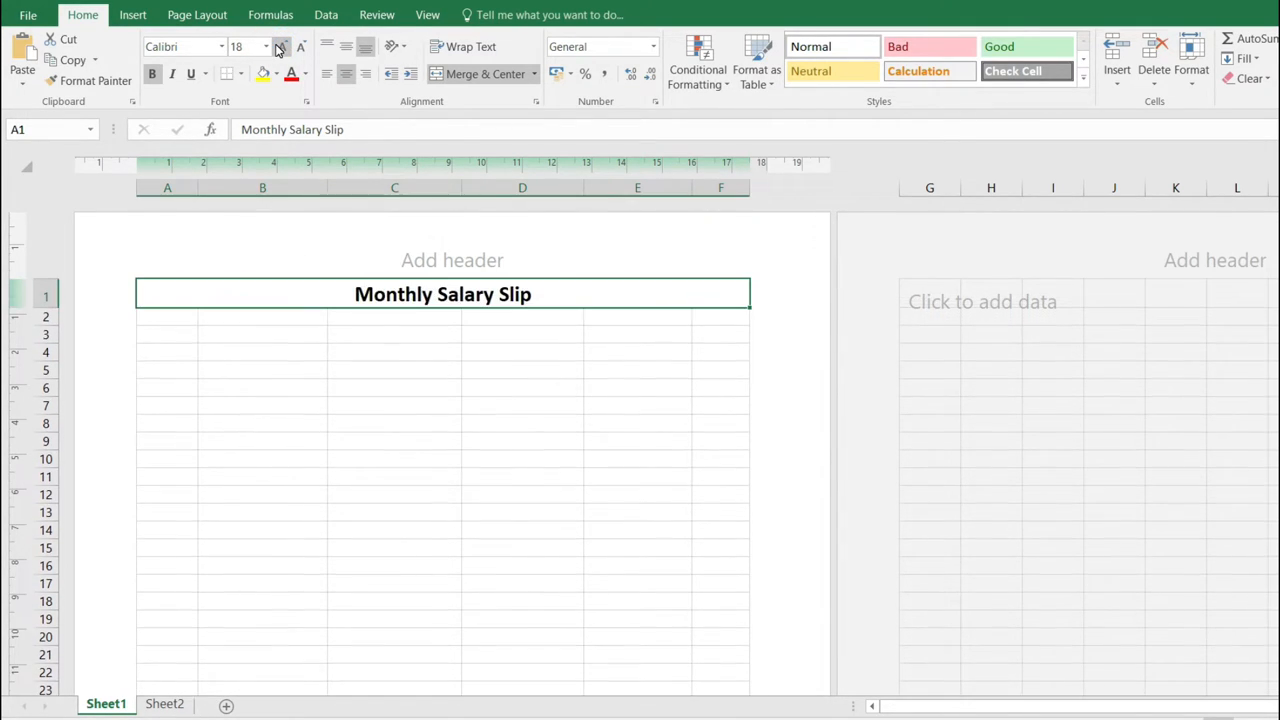
pyautogui.click(300, 47)
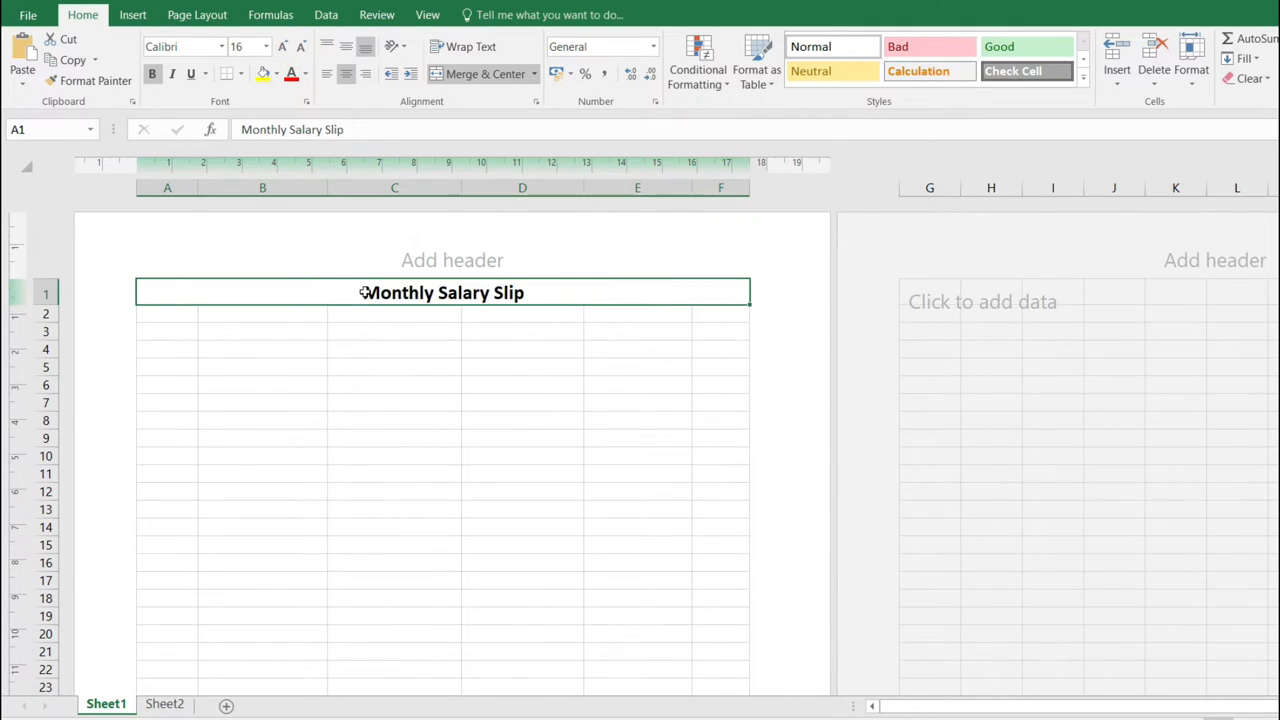
# - Add a thick bottom border beneath the merged title row
pyautogui.click(240, 74)
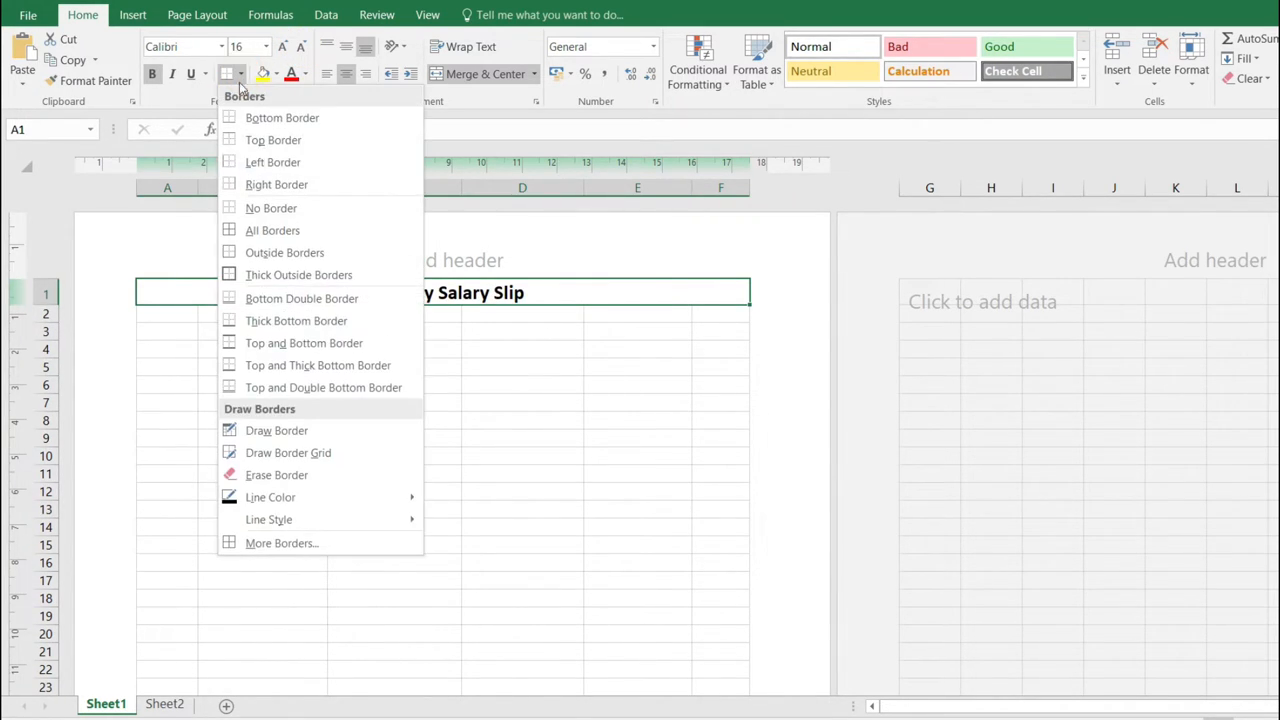
pyautogui.click(292, 321)
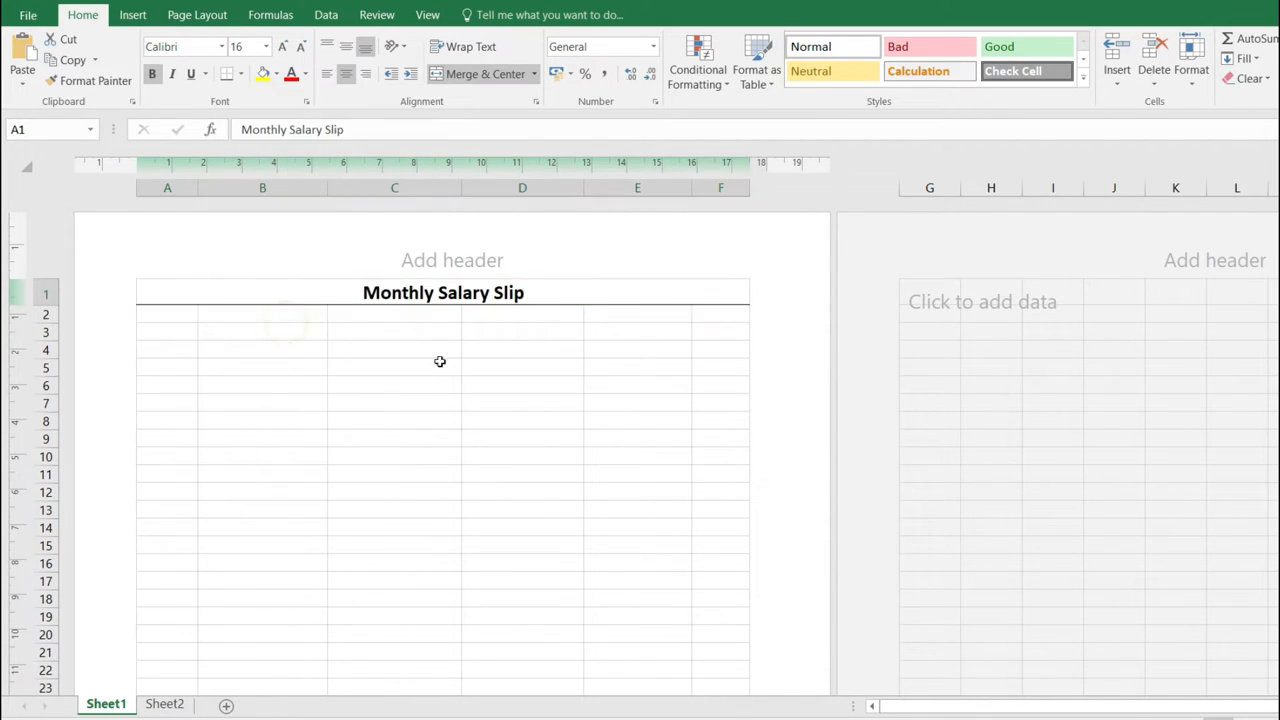
pyautogui.click(522, 403)
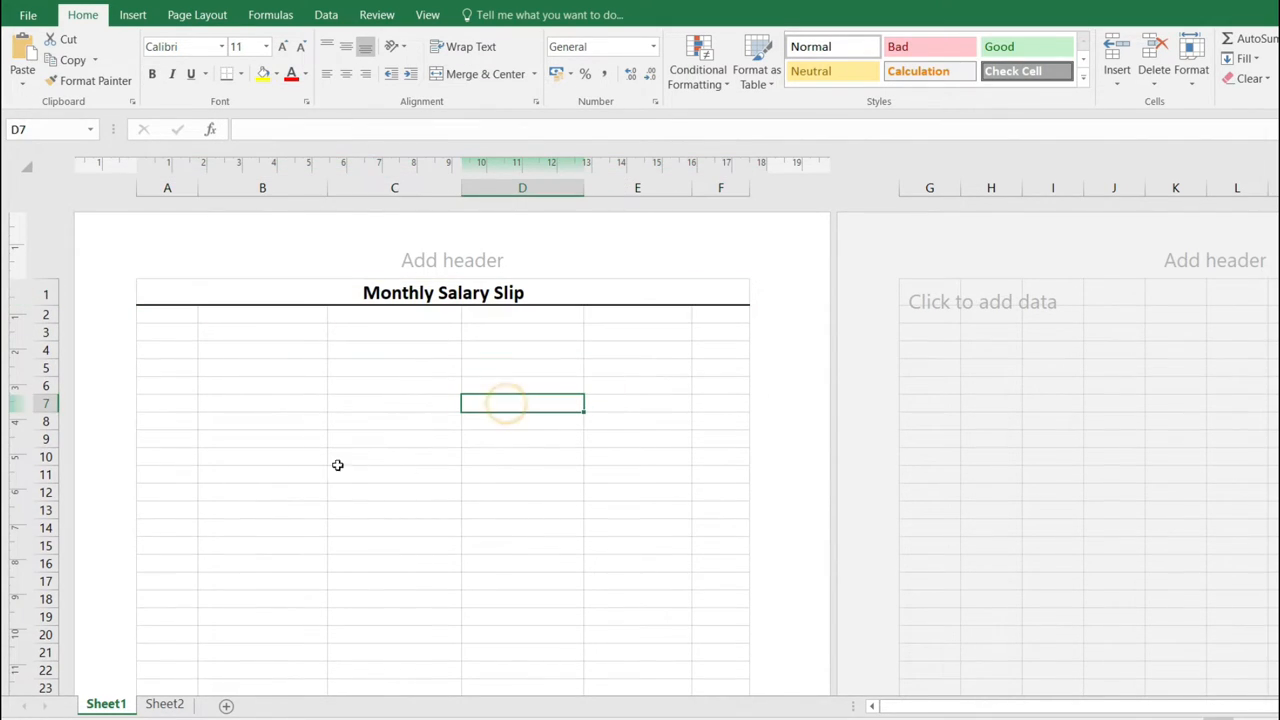
# - Enter the labels "Employee ID" in B3 and "Designation" in B4
pyautogui.click(234, 335)
pyautogui.write('Employee ID')
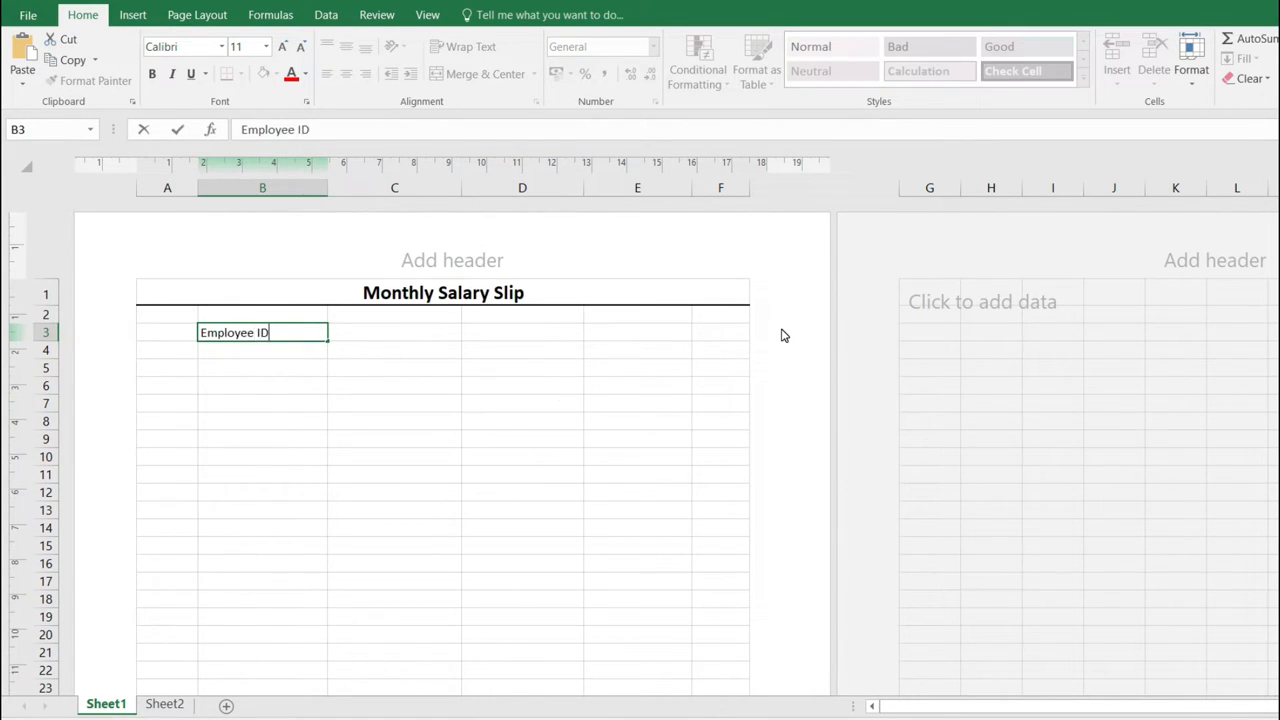
pyautogui.press('Return')
pyautogui.write('Design')
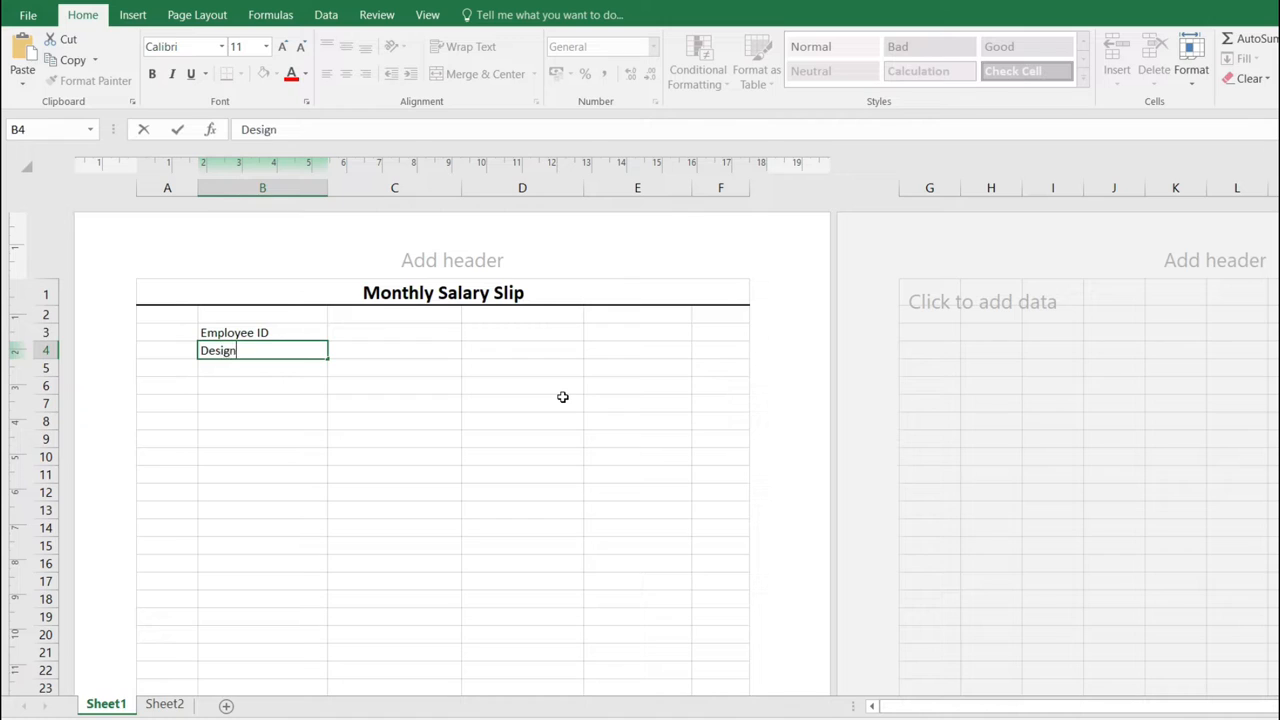
pyautogui.write('ation')
pyautogui.press('Tab')
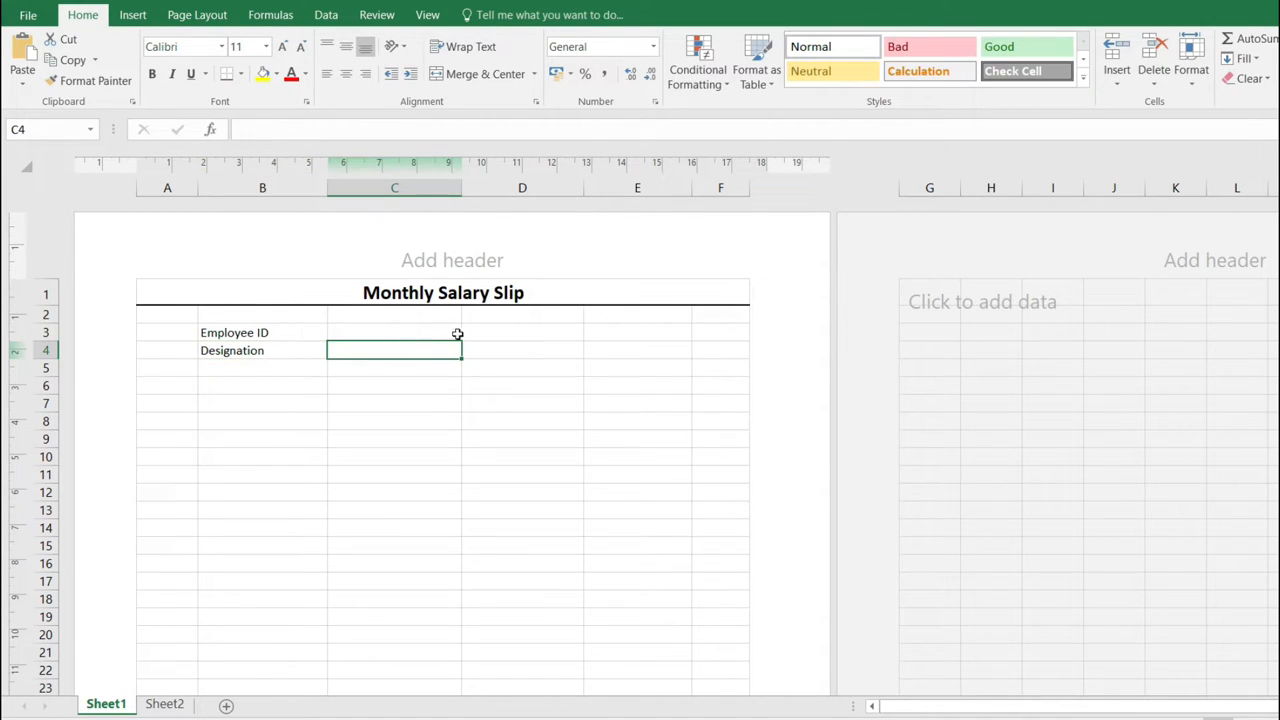
# - Enter the labels "Employee Name" in D3 and "Month & Year" in D4
pyautogui.click(545, 333)
pyautogui.write('Employee Name')
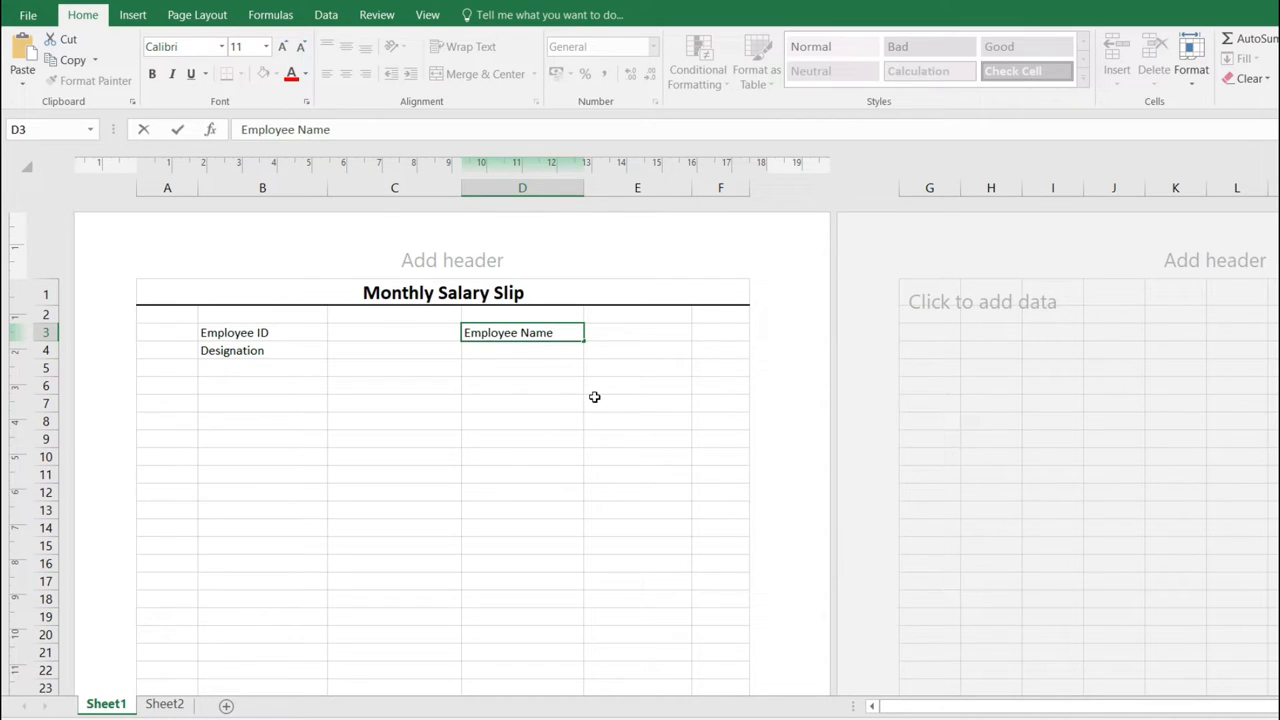
pyautogui.press('Return')
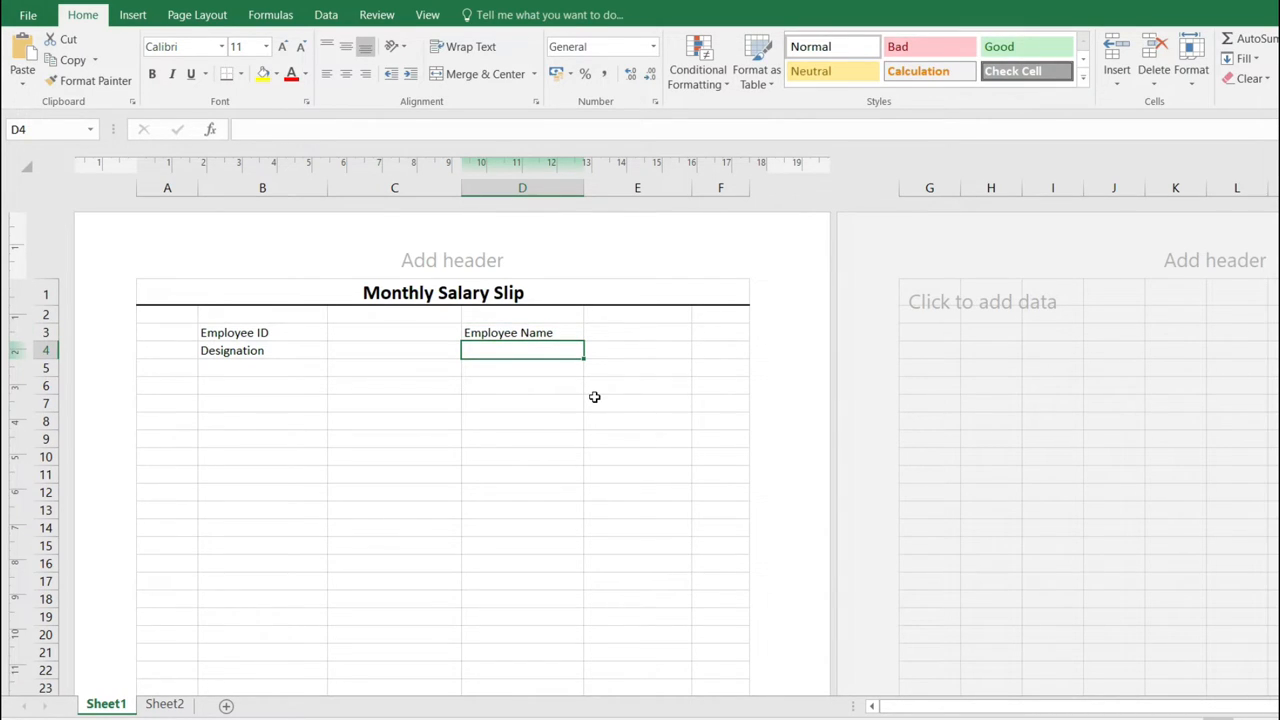
pyautogui.write('Month & Year')
pyautogui.click(220, 400)
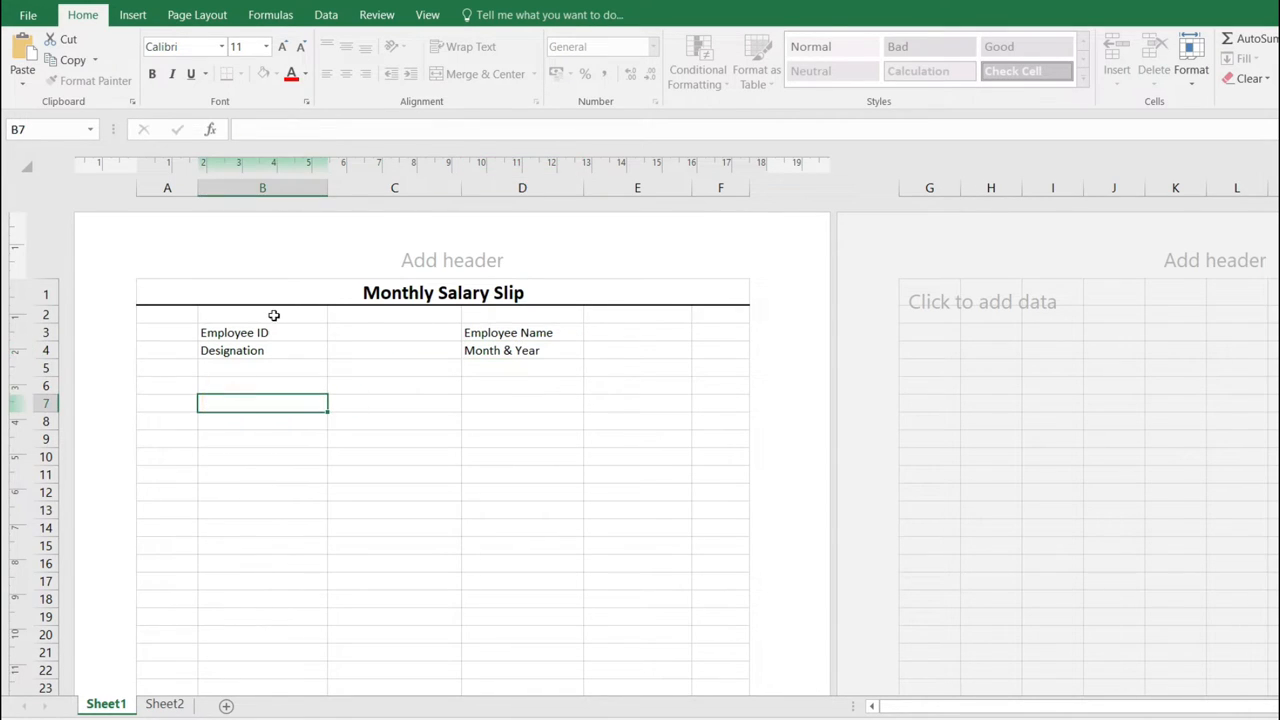
# - Make the employee detail labels in B3:B4 and D3:D4 bold
pyautogui.scroll(1, 250, 347)
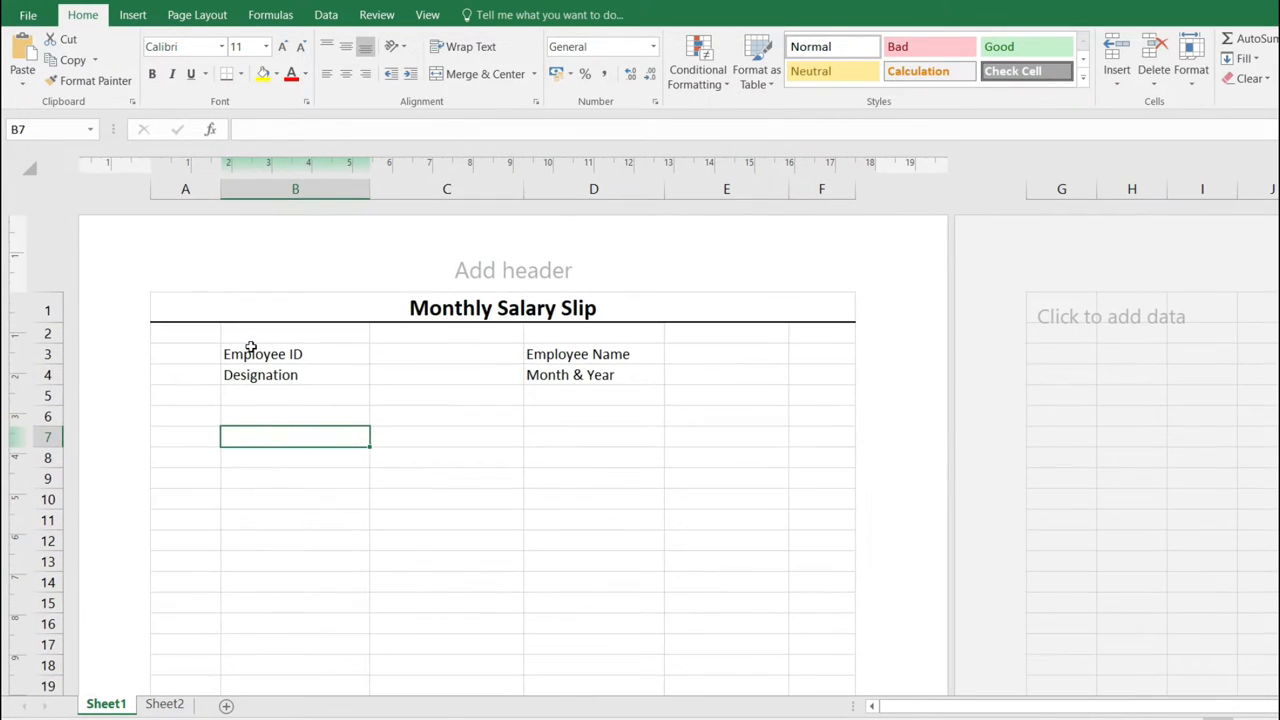
pyautogui.scroll(1, 250, 347)
pyautogui.scroll(-1, 297, 354)
pyautogui.scroll(1, 314, 351)
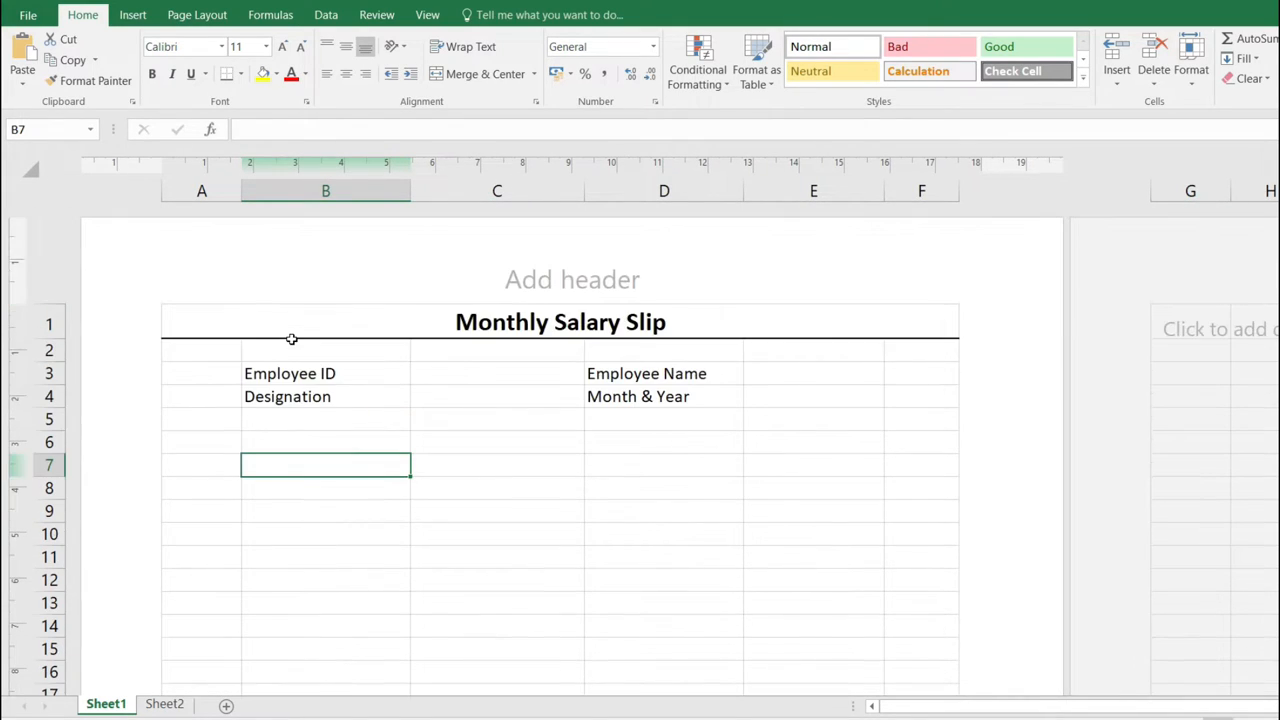
pyautogui.moveTo(260, 375); pyautogui.dragTo(294, 394)
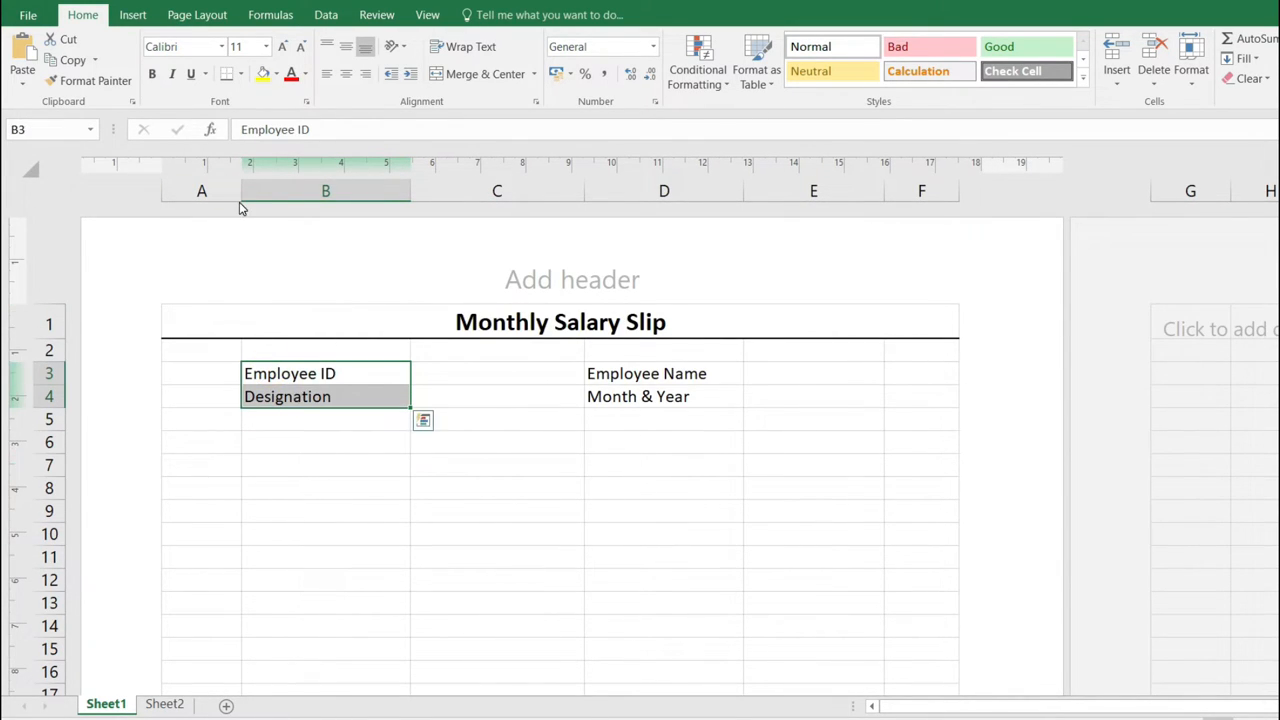
pyautogui.hotkey('ctrl', 'b')
pyautogui.moveTo(637, 368); pyautogui.dragTo(661, 397)
pyautogui.hotkey('ctrl', 'b')
# - Apply all borders plus a thick outside border to B3:E4, and narrow column A slightly
pyautogui.moveTo(256, 372); pyautogui.dragTo(328, 397)
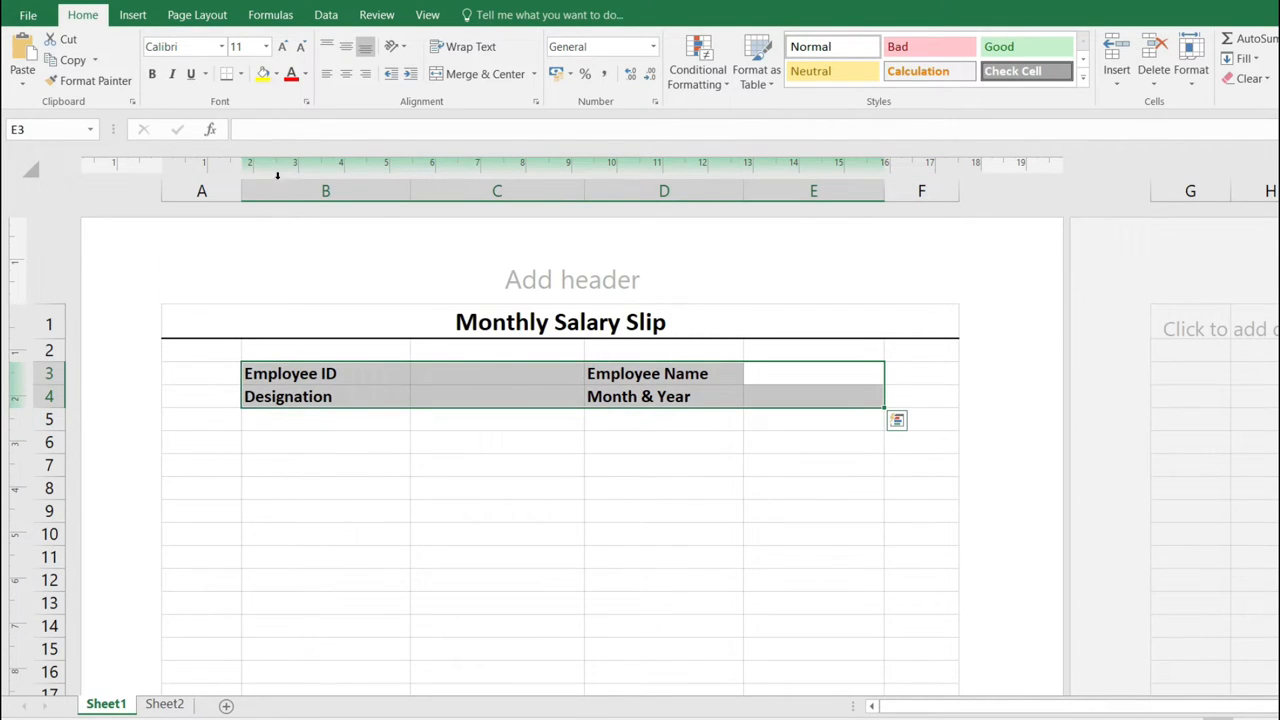
pyautogui.click(241, 74)
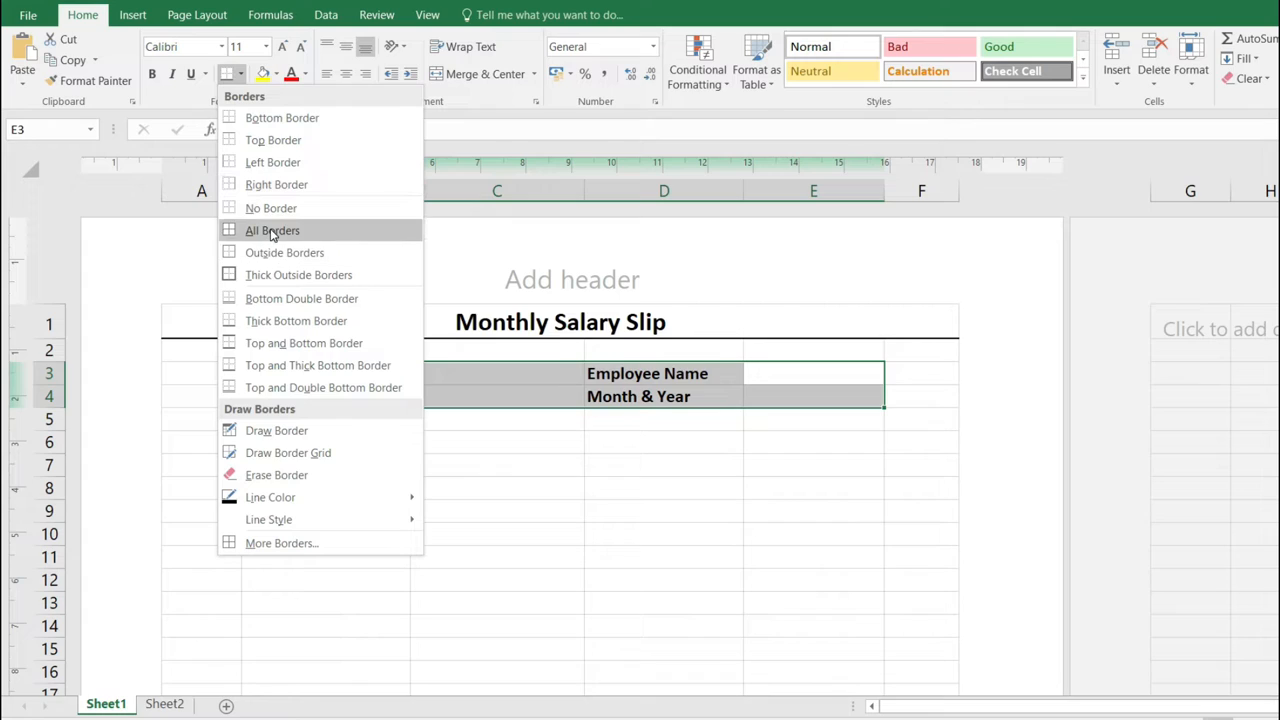
pyautogui.click(271, 230)
pyautogui.click(241, 74)
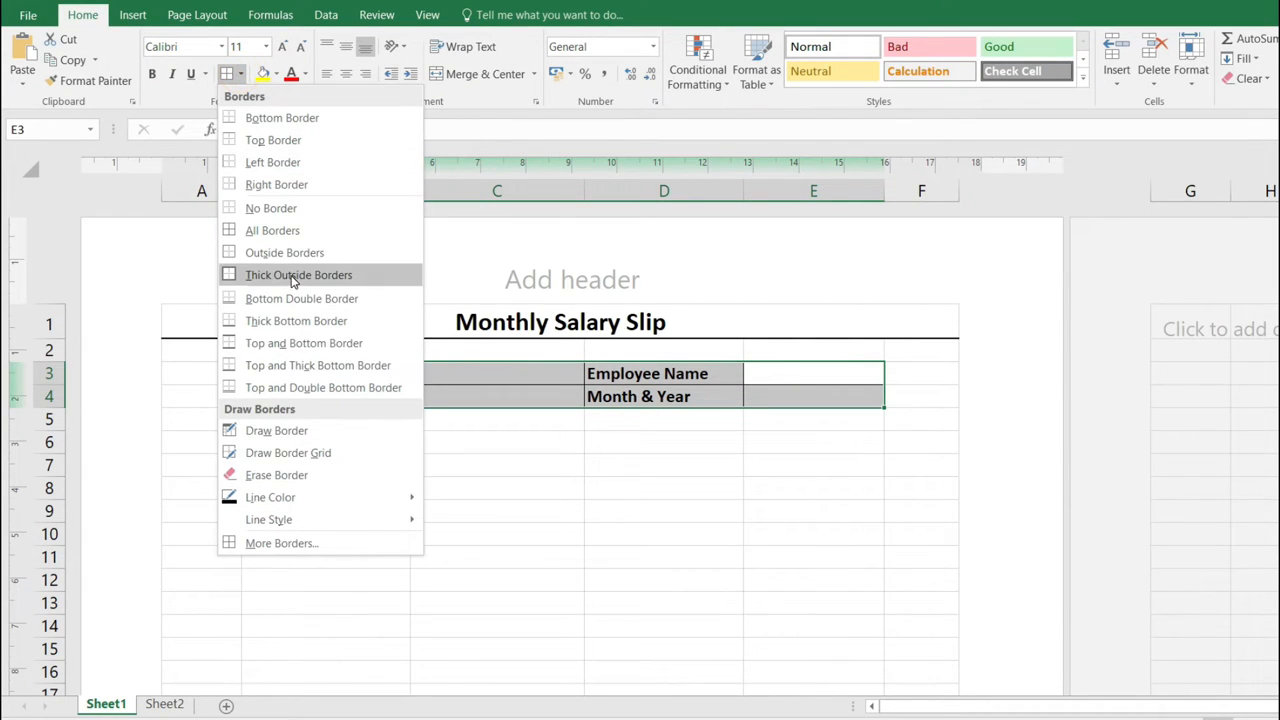
pyautogui.click(293, 280)
pyautogui.click(543, 486)
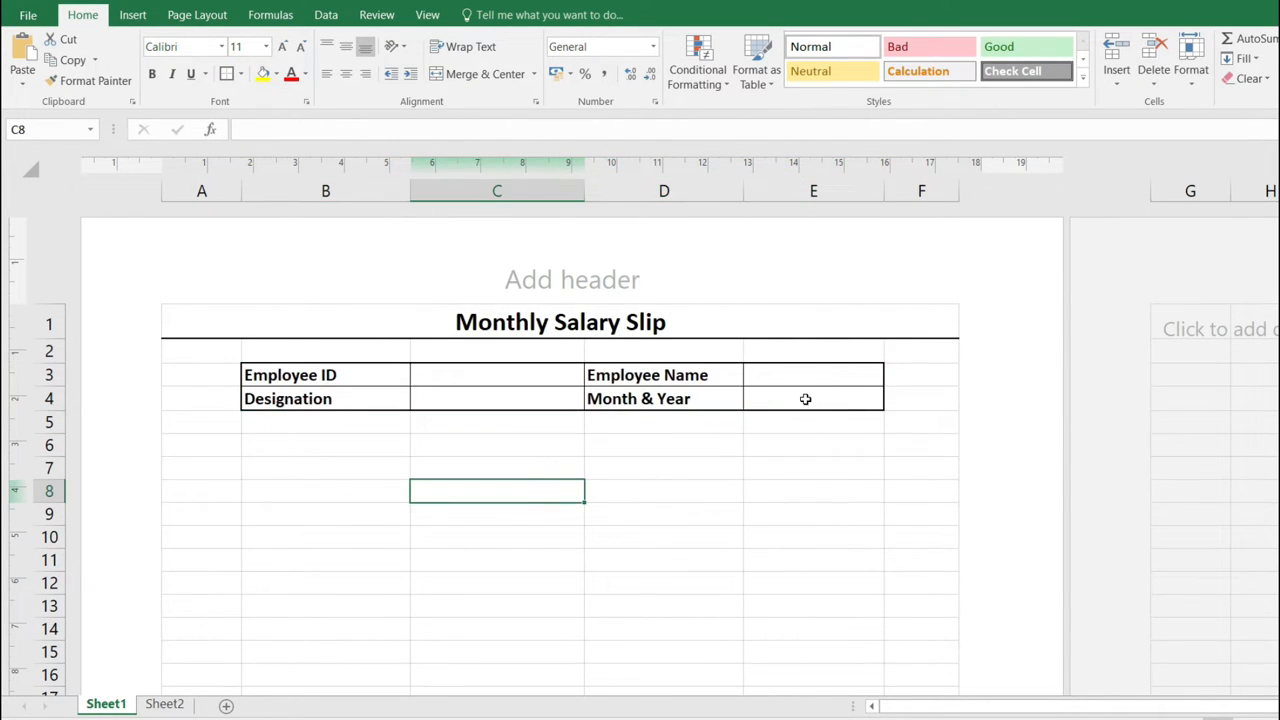
pyautogui.moveTo(241, 195); pyautogui.dragTo(229, 195)
pyautogui.click(320, 422)
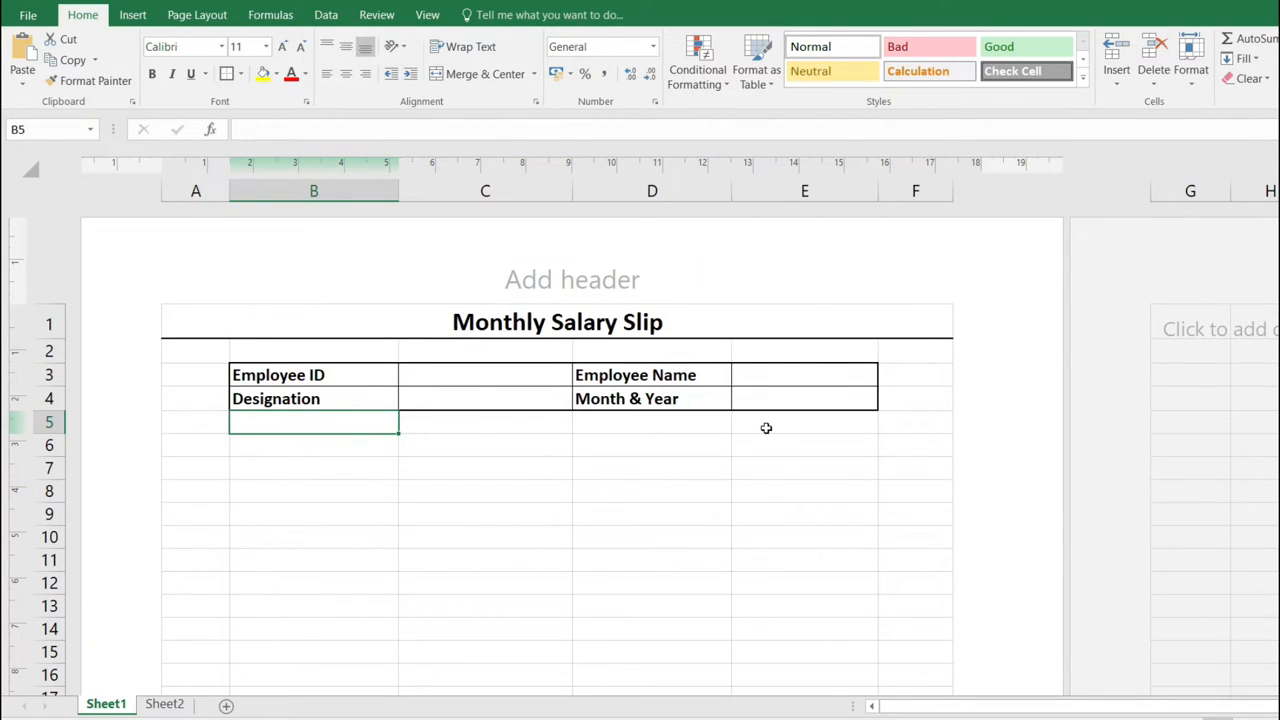
# - Enter the headers "Earnings", "Amounts", "Deductions" and "Amounts" in B6:E6
pyautogui.click(293, 446)
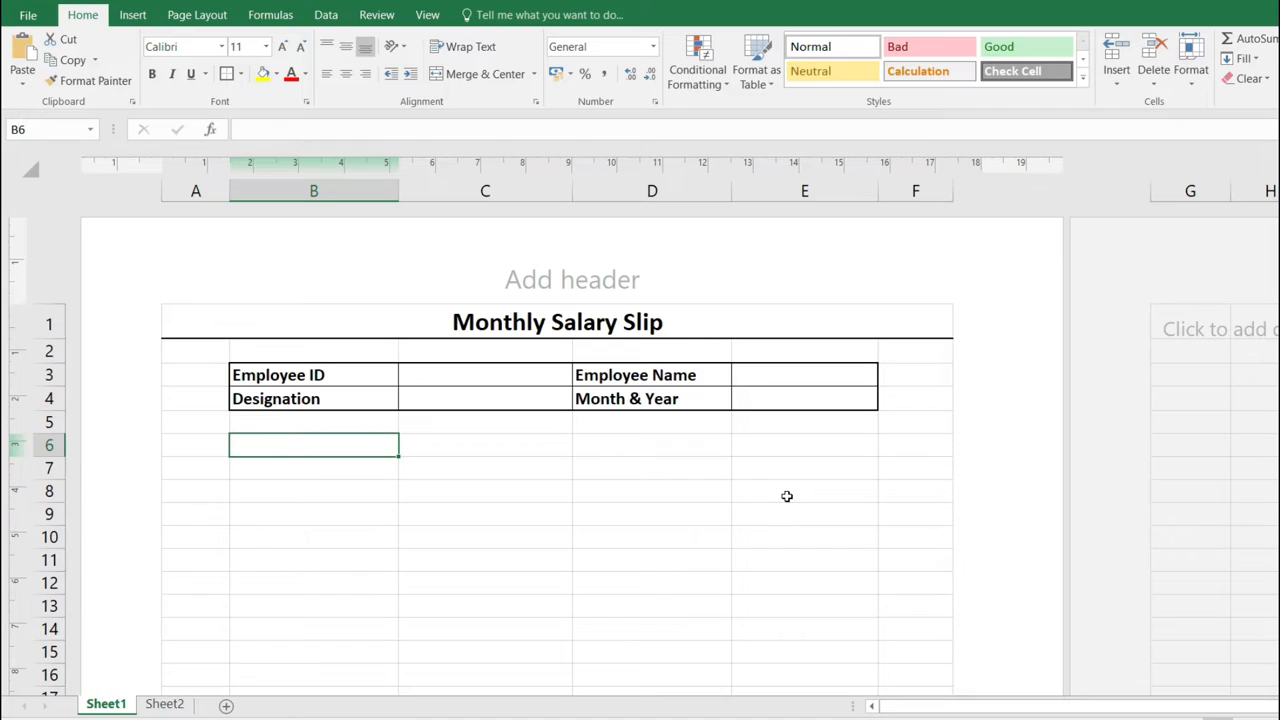
pyautogui.write('Earnings')
pyautogui.press('Tab')
pyautogui.write('Amounts')
pyautogui.press('Tab')
pyautogui.write('Deductio')
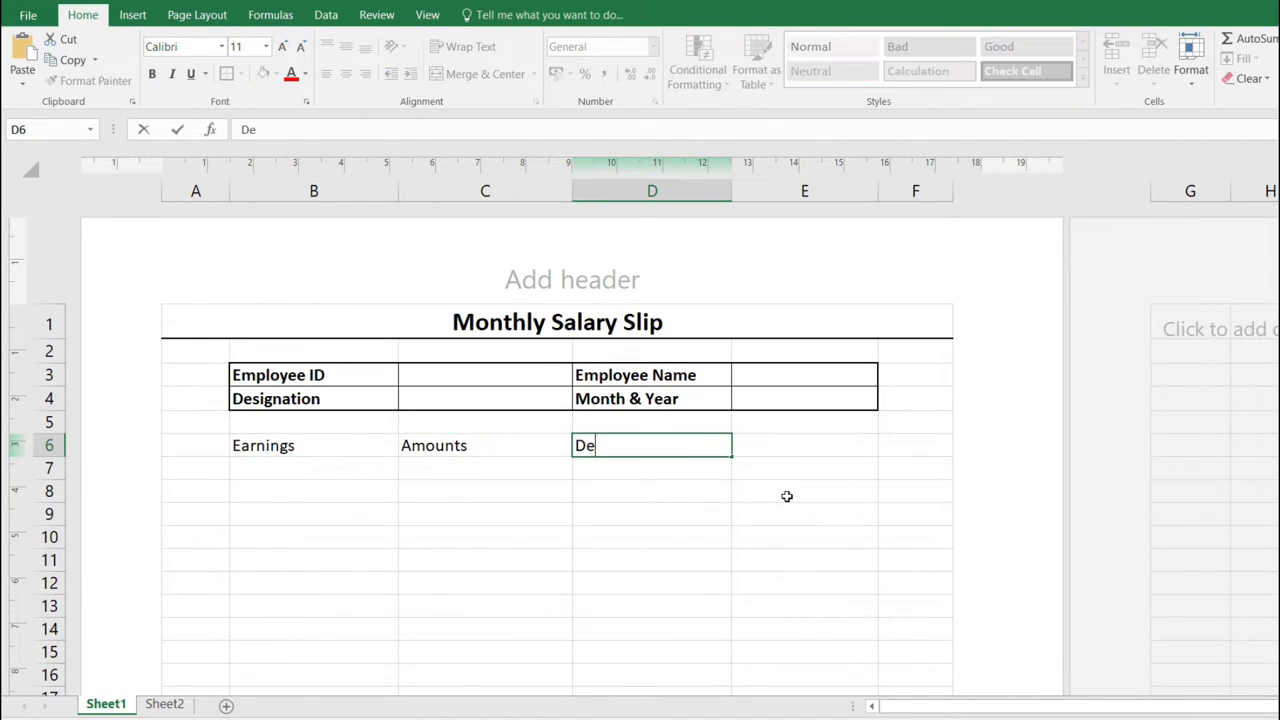
pyautogui.press('Tab')
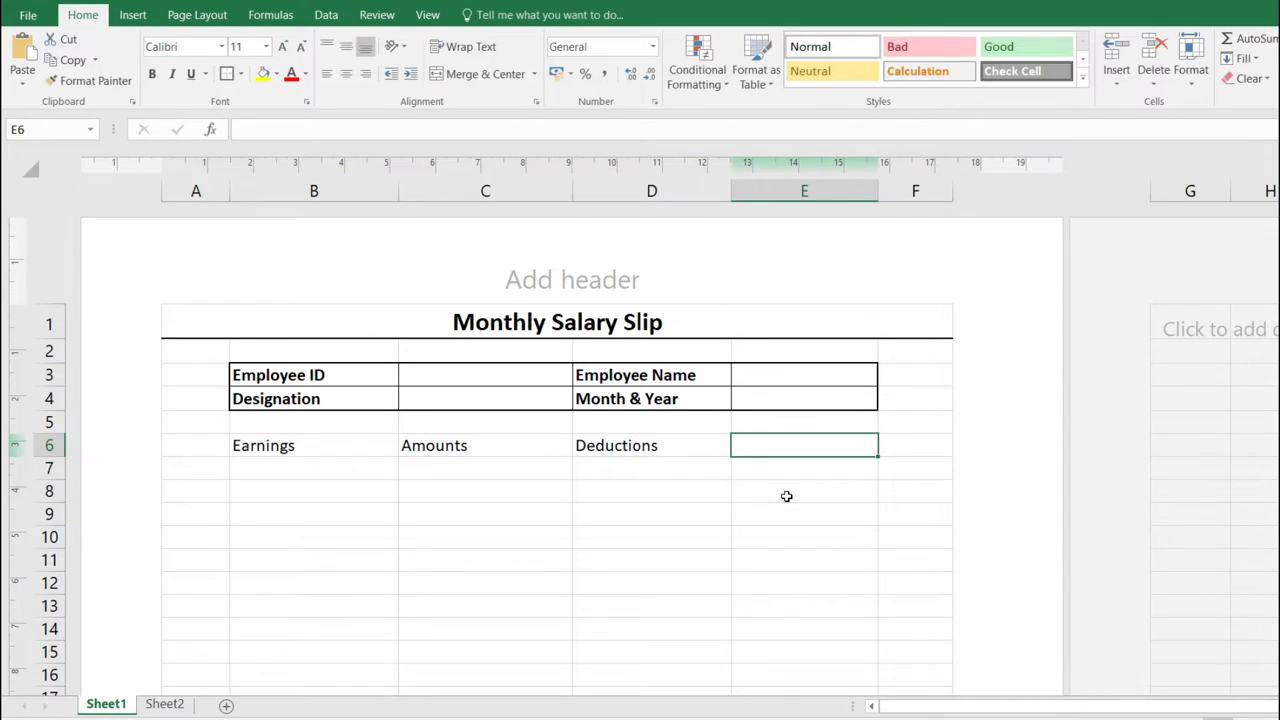
pyautogui.write('Amounts')
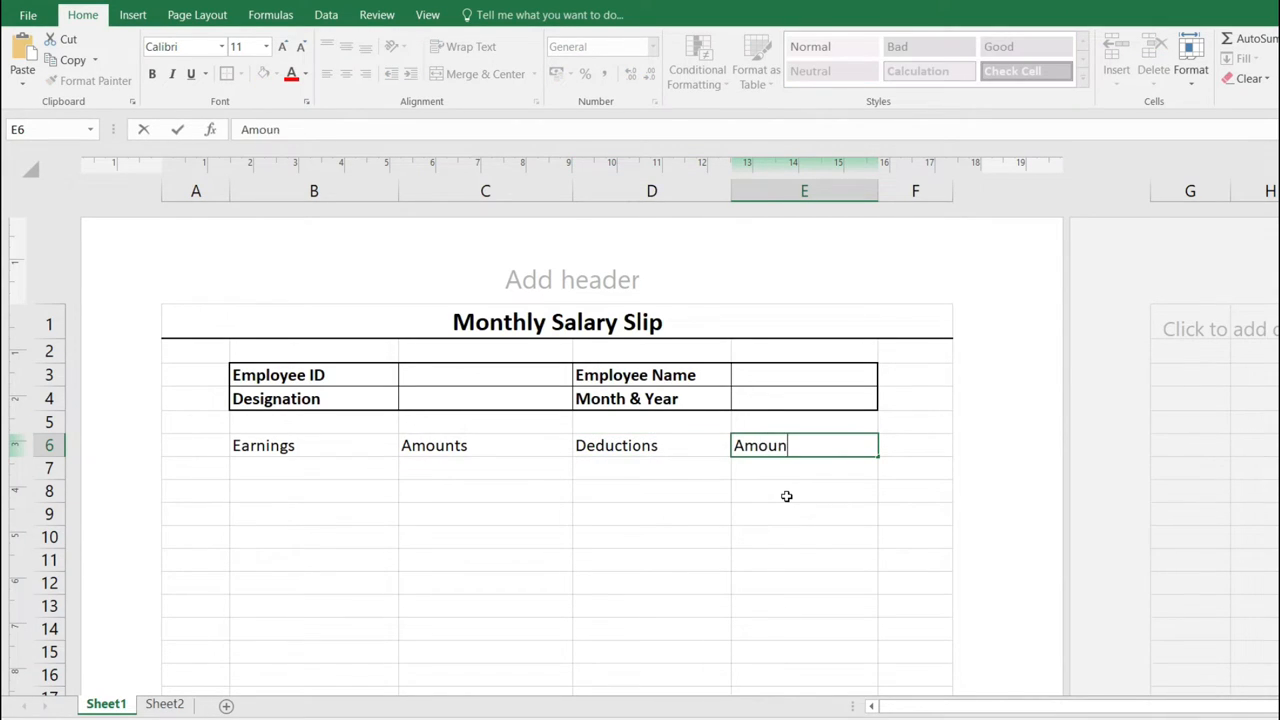
pyautogui.press('Return')
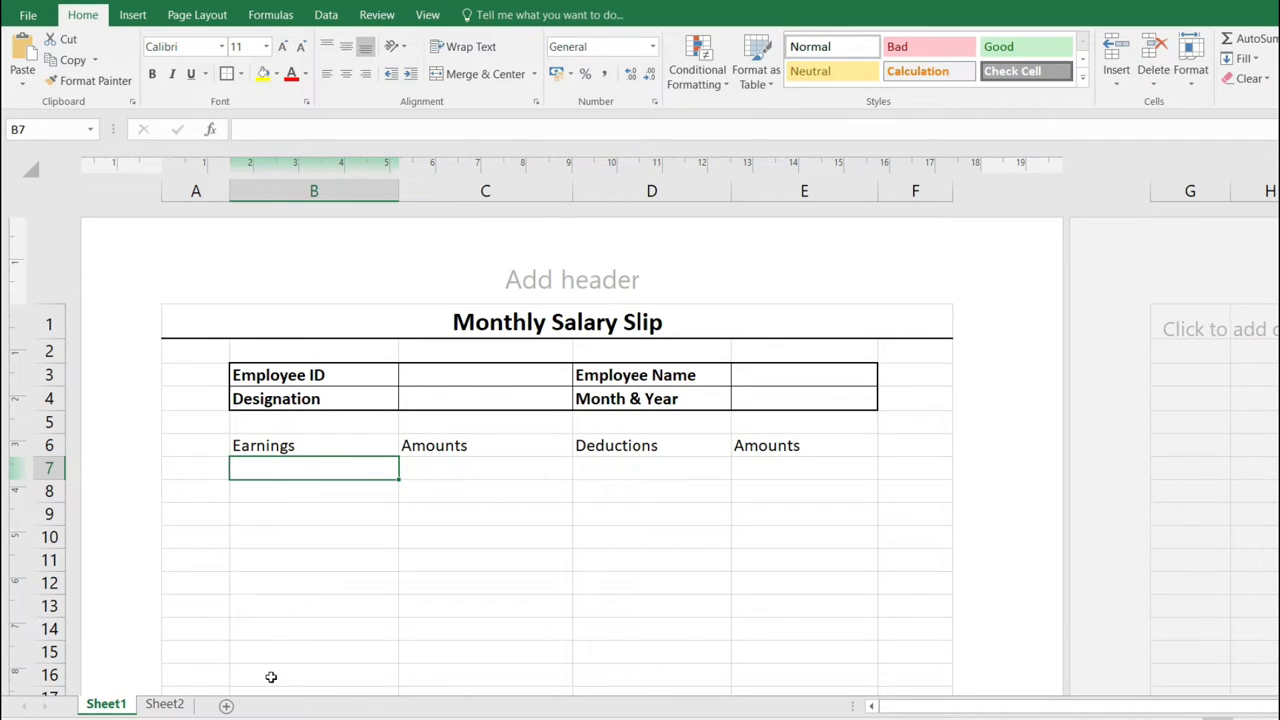
# - Check the salary column headings on Sheet2 and enter the earnings labels "Basic", "HRA" and "DA" in B7:B9 of Sheet1
pyautogui.click(165, 704)
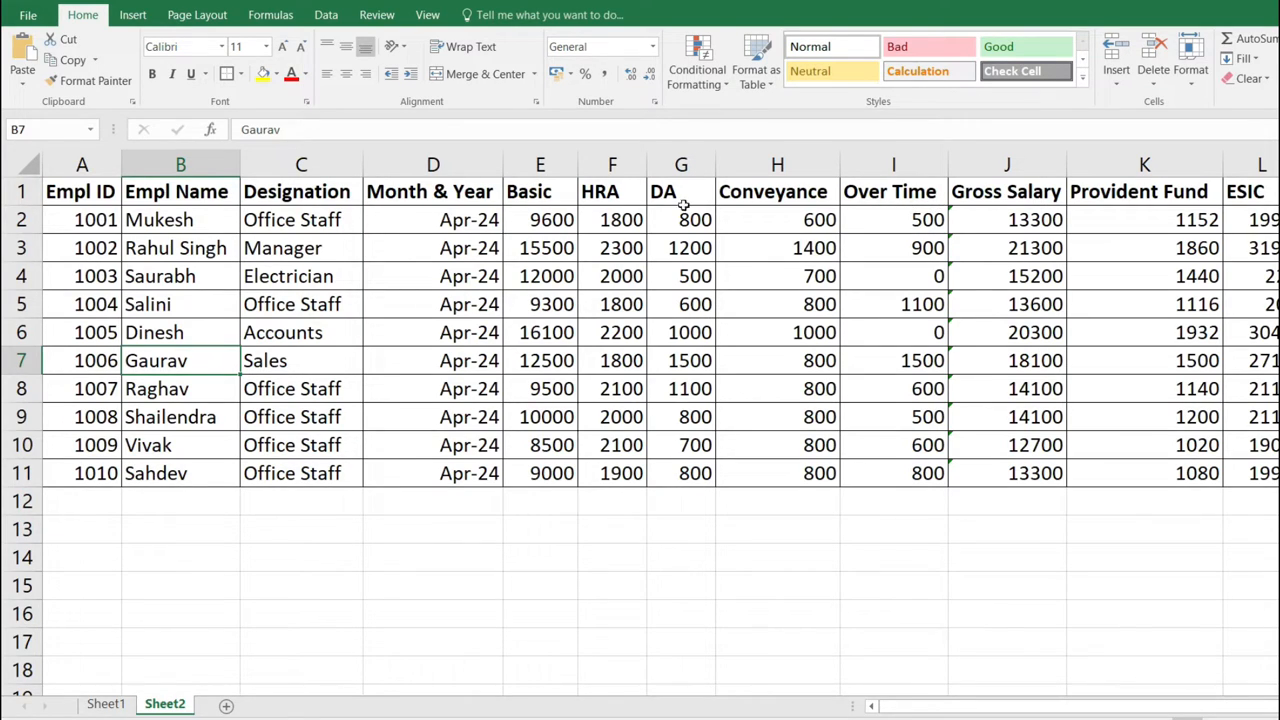
pyautogui.click(110, 706)
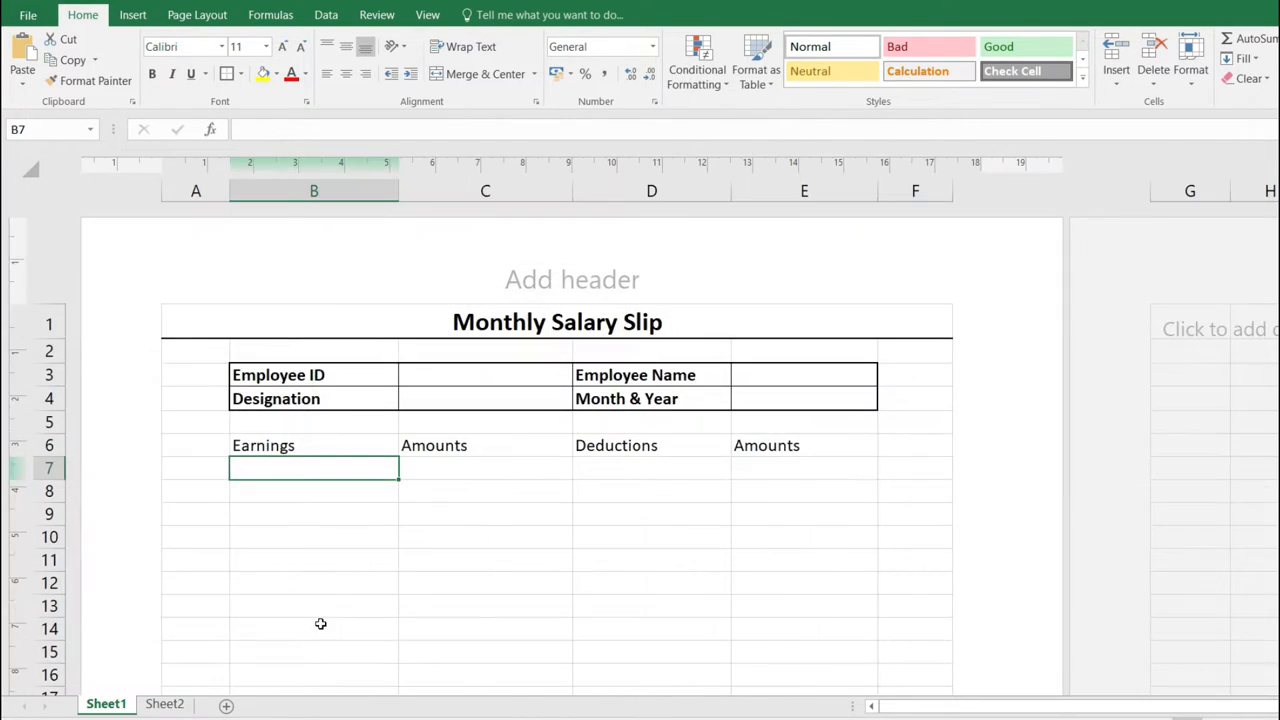
pyautogui.write('Basic')
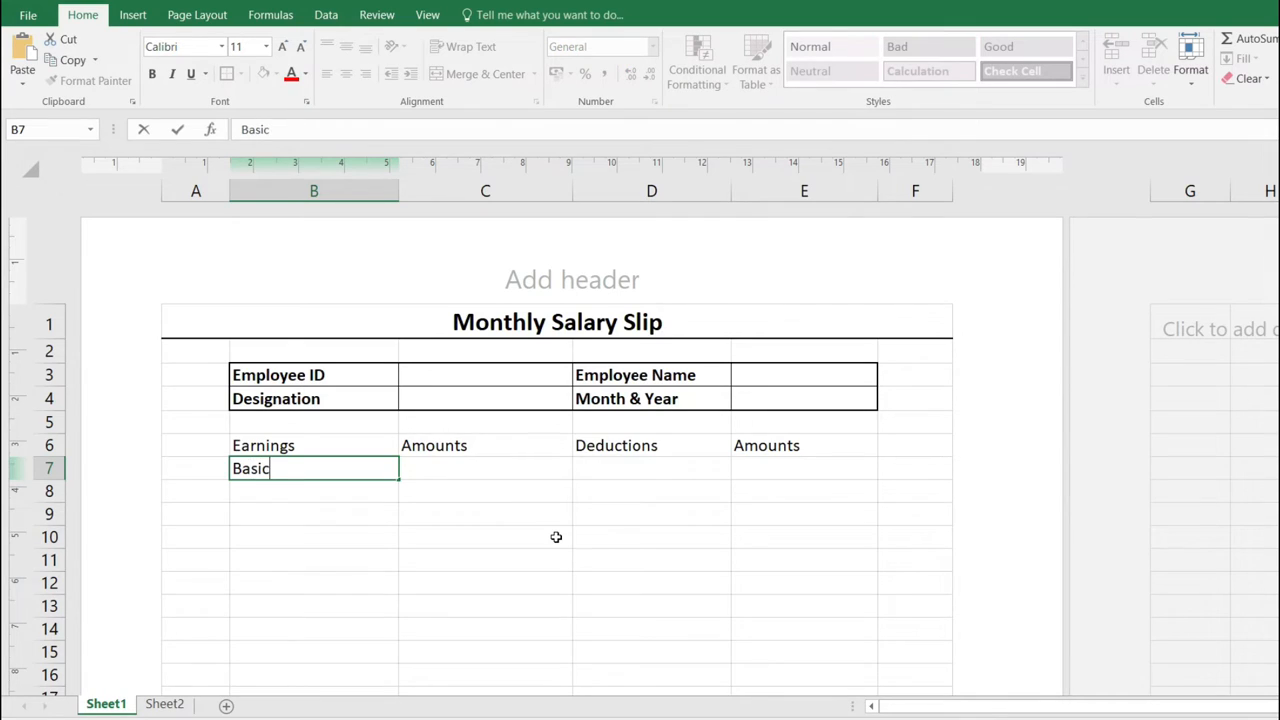
pyautogui.press('Return')
pyautogui.write('HRA')
pyautogui.press('Return')
pyautogui.write('DA')
pyautogui.press('Return')
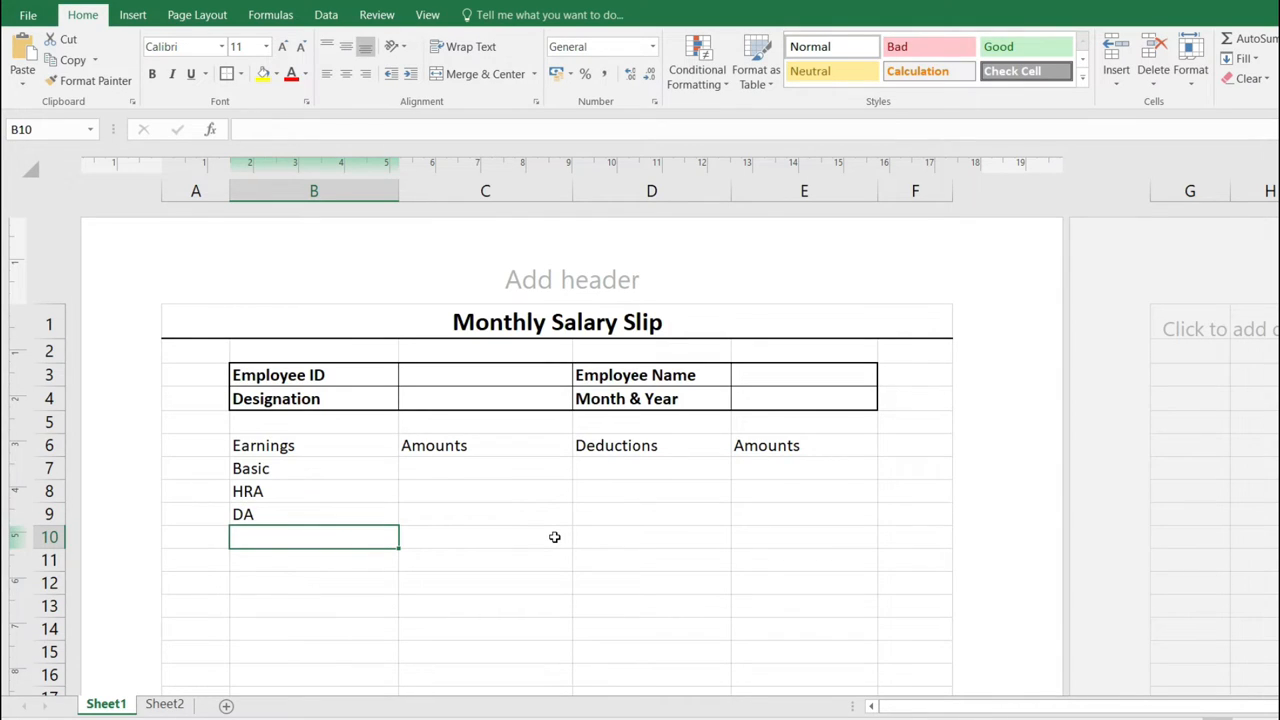
# - Add the earnings labels "Conveyance" in B10 and "Overtime" in B11
pyautogui.write('Conveyance')
pyautogui.hotkey('ctrl', 'Return')
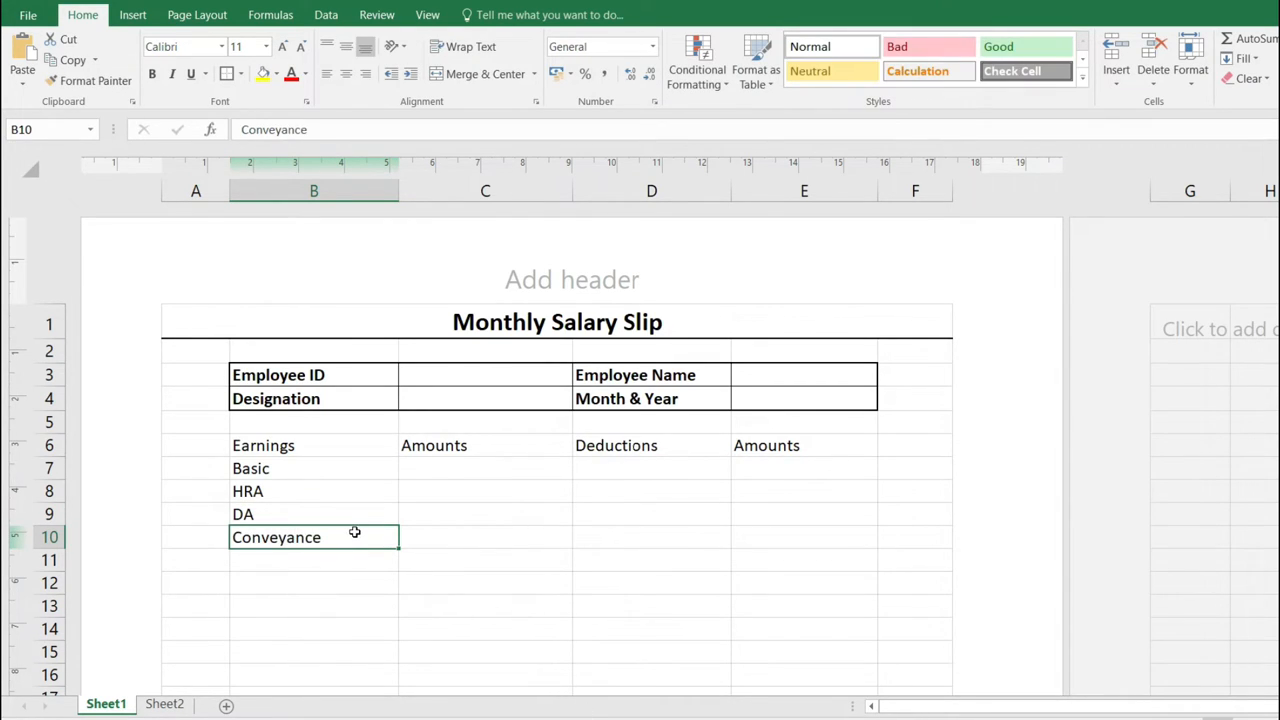
pyautogui.press('Return')
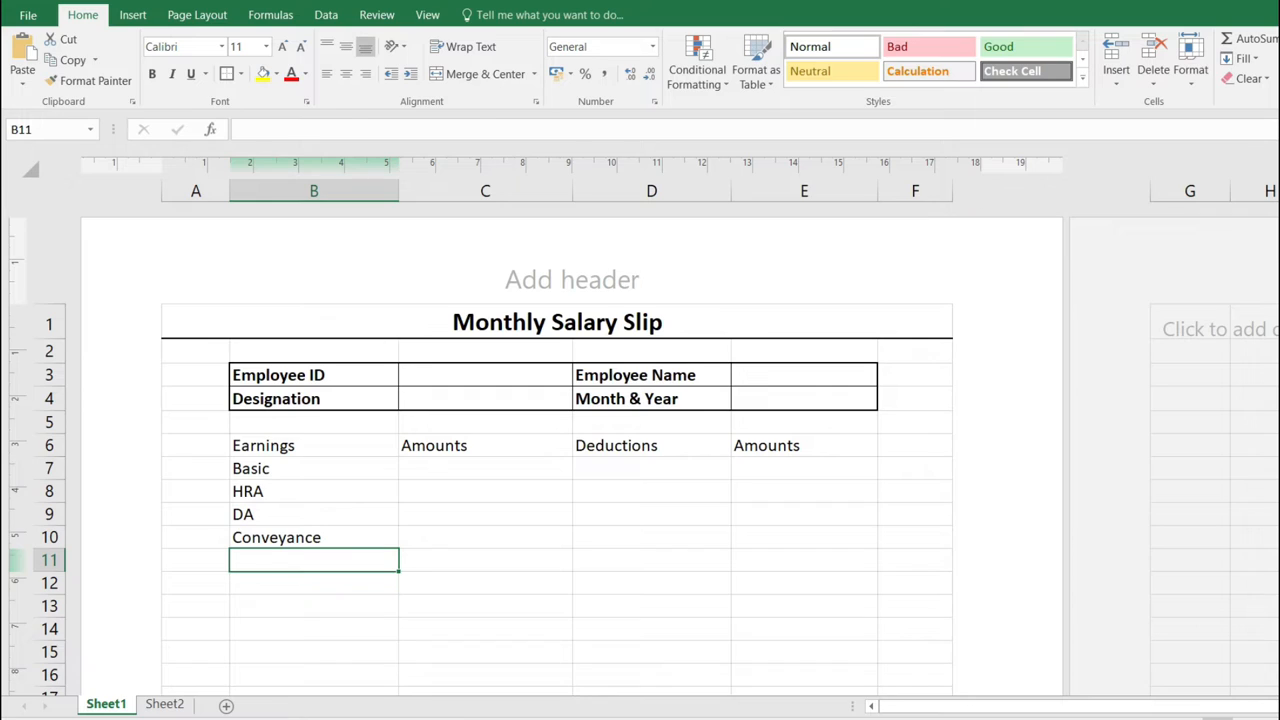
pyautogui.write('Overtime')
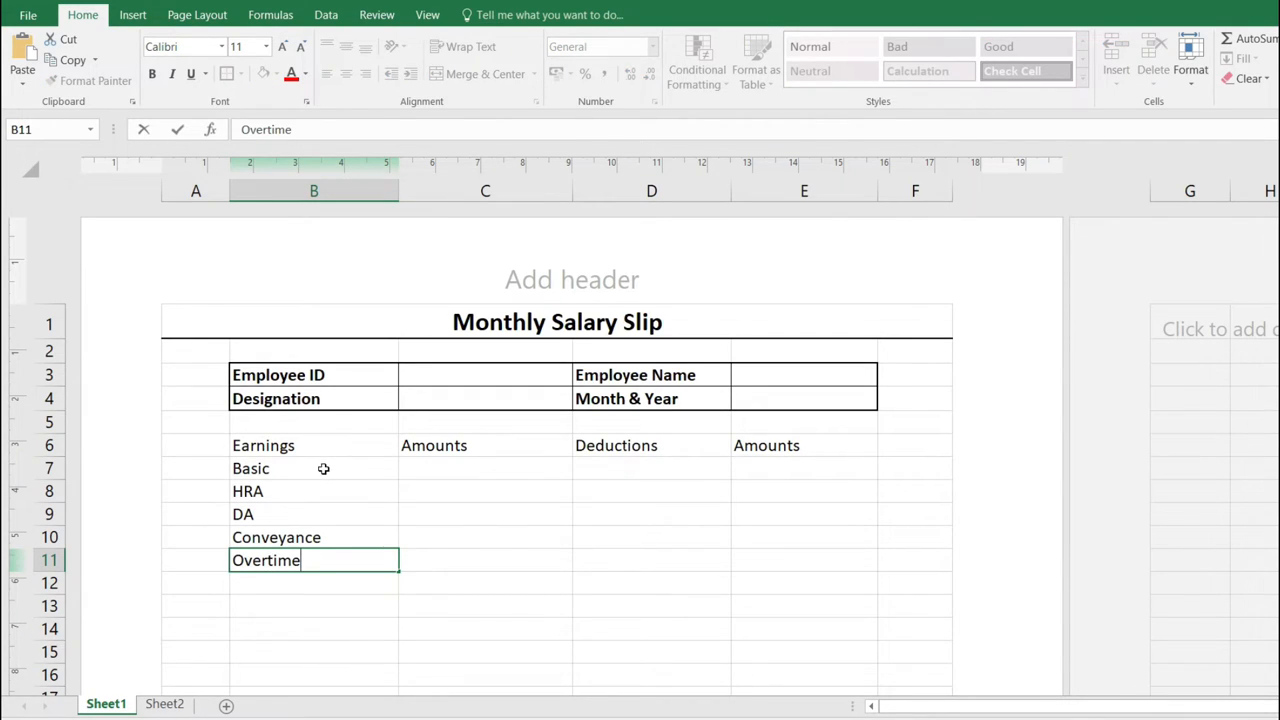
pyautogui.click(349, 532)
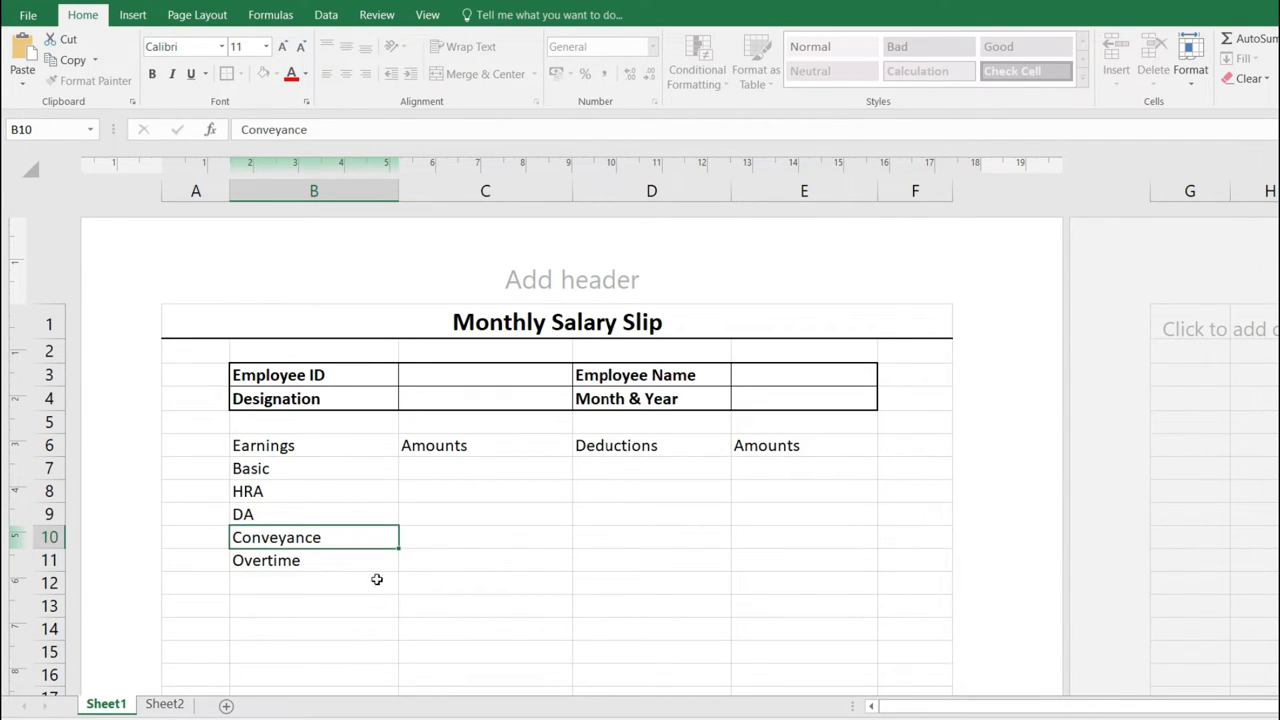
# - Enter the deduction labels "Provident Fund", "ESIC", "Loan" and "Tax" in D7:D10
pyautogui.click(623, 465)
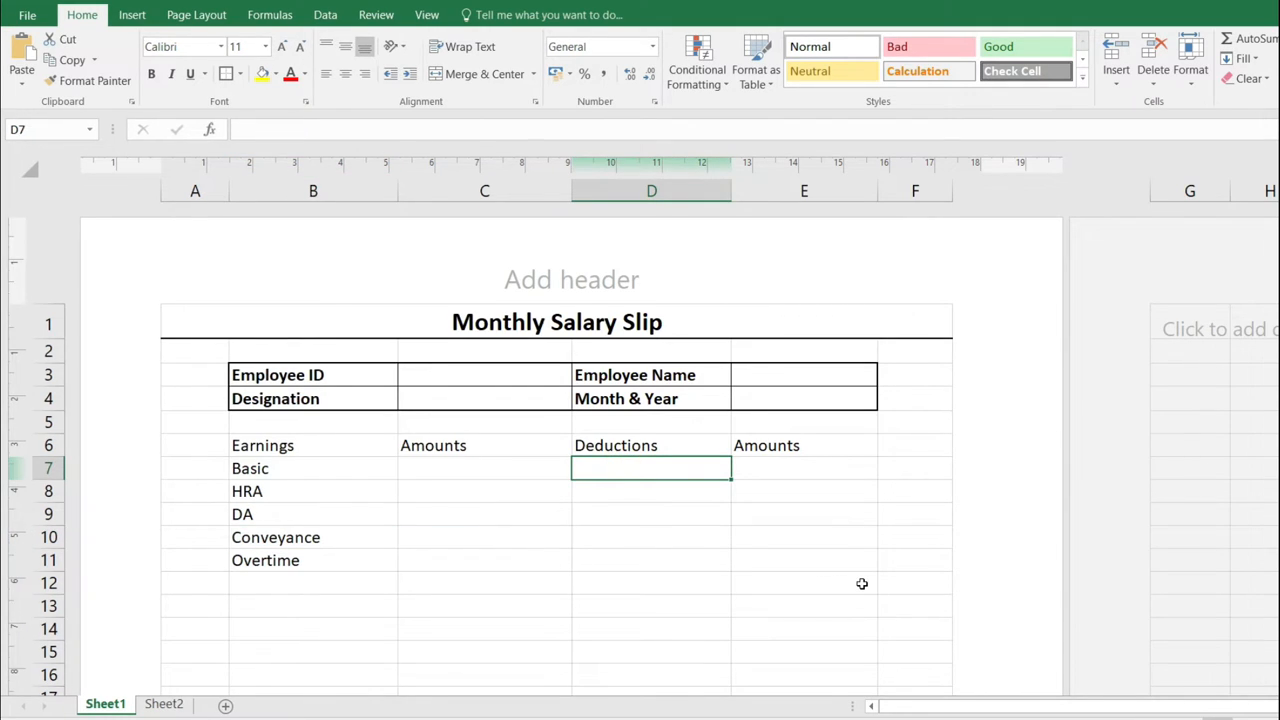
pyautogui.write('Prov')
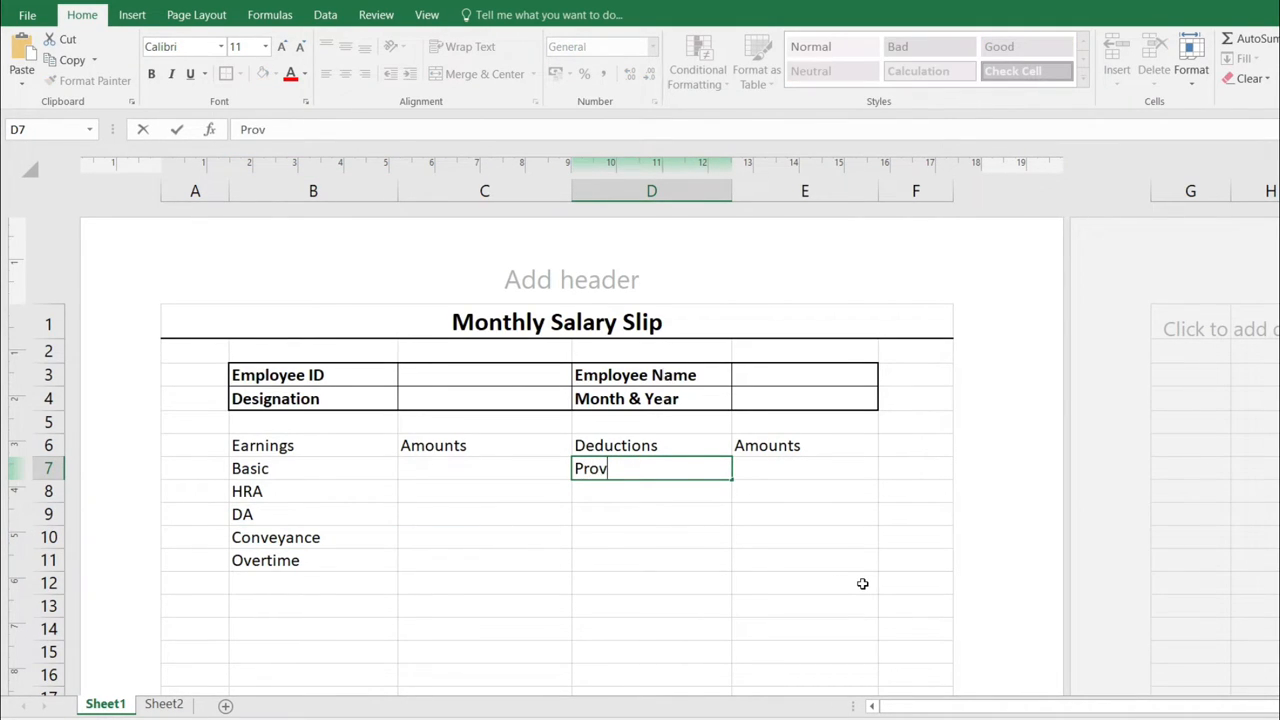
pyautogui.write('ident Fund')
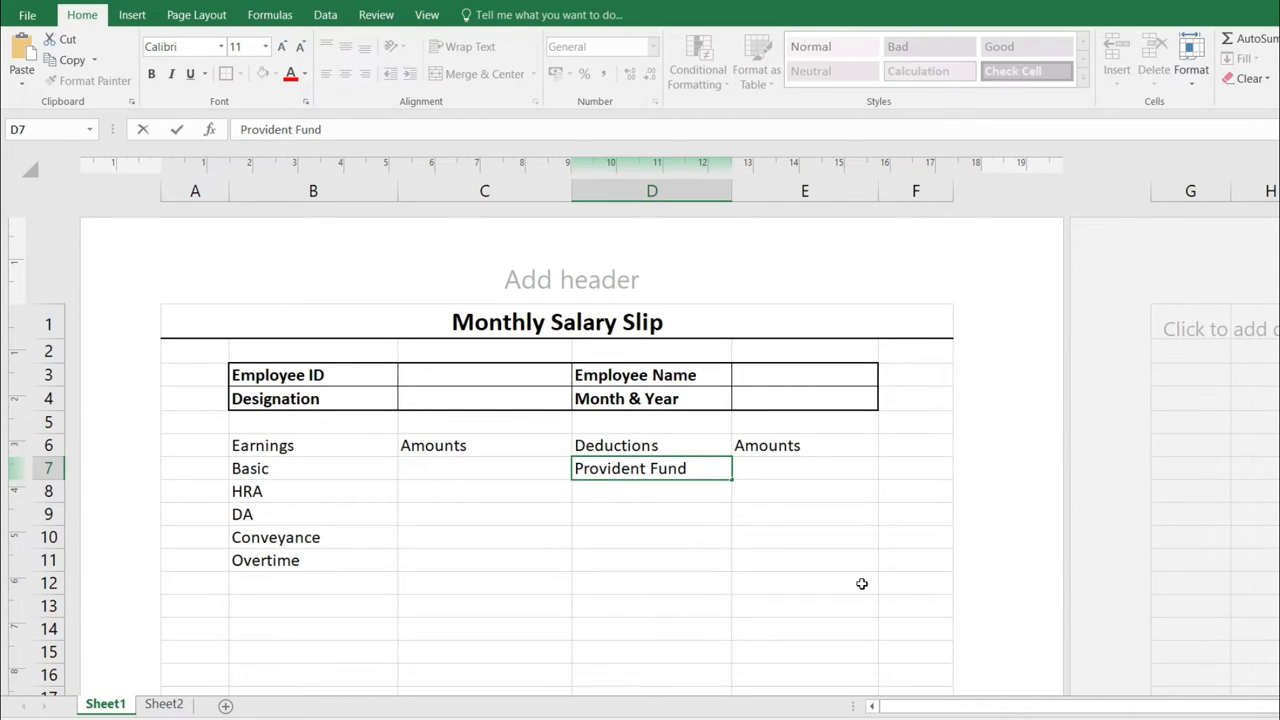
pyautogui.press('Return')
pyautogui.write('ESIC')
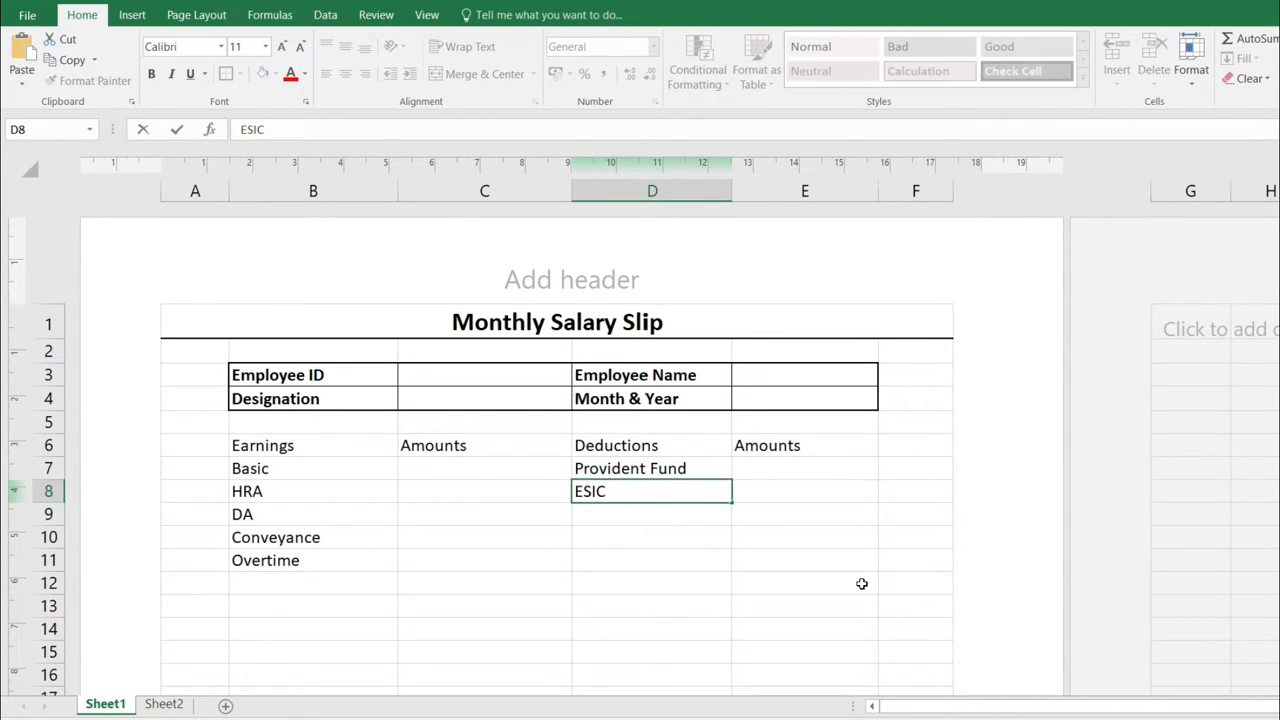
pyautogui.press('Return')
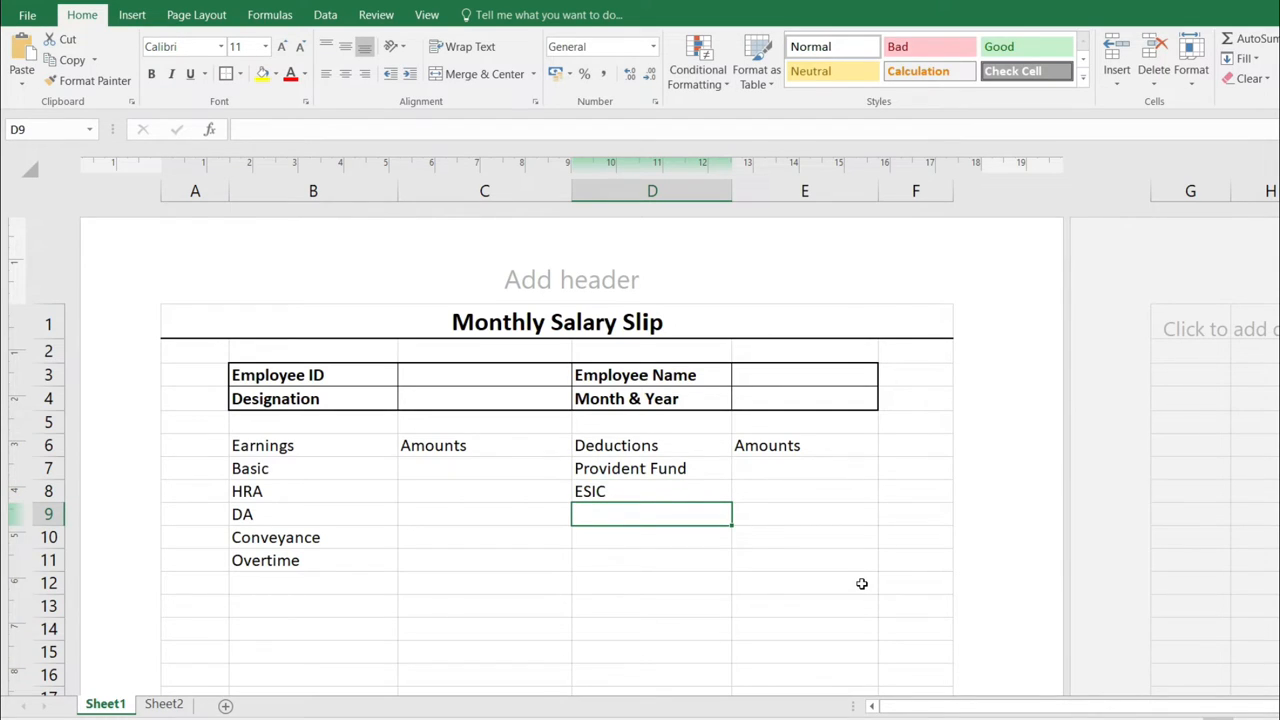
pyautogui.write('Loan')
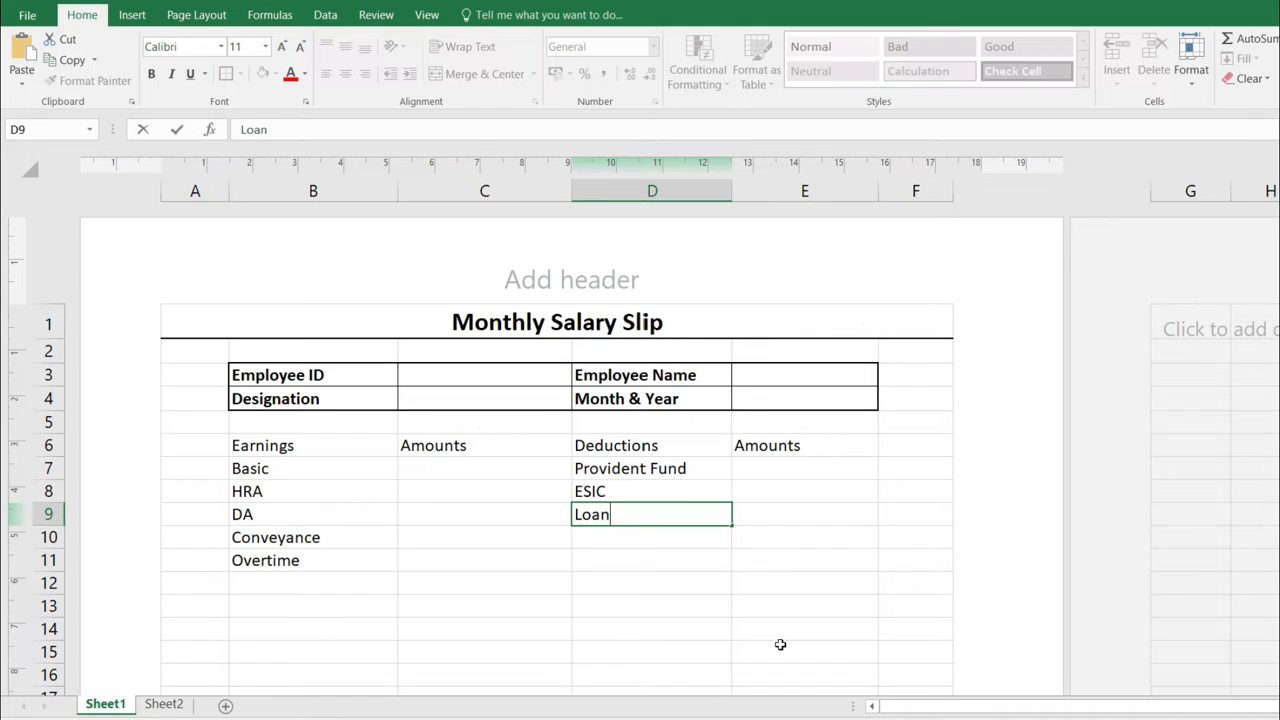
pyautogui.press('Return')
pyautogui.write('Tax')
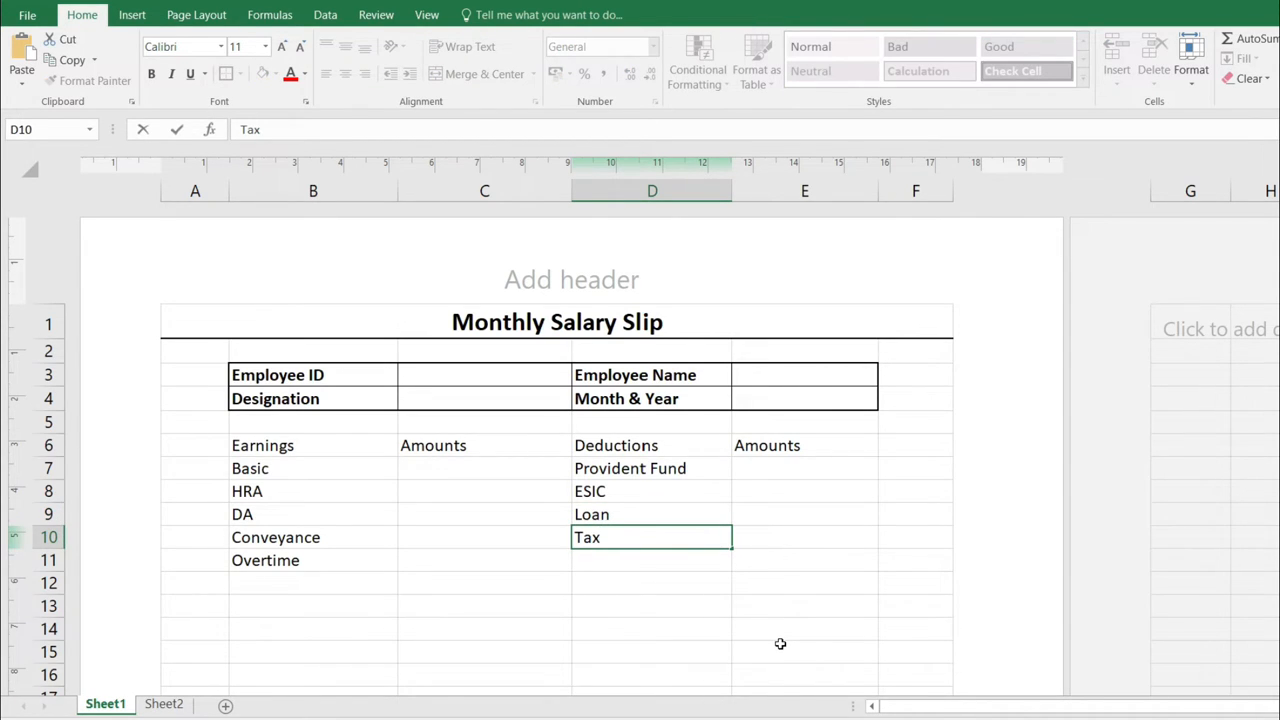
pyautogui.press('Return')
pyautogui.press('Up')
pyautogui.press('Up')
# - Apply all borders plus a thick outside border to the earnings and deductions table B6:E12
pyautogui.moveTo(312, 445); pyautogui.dragTo(788, 582)
pyautogui.click(240, 74)
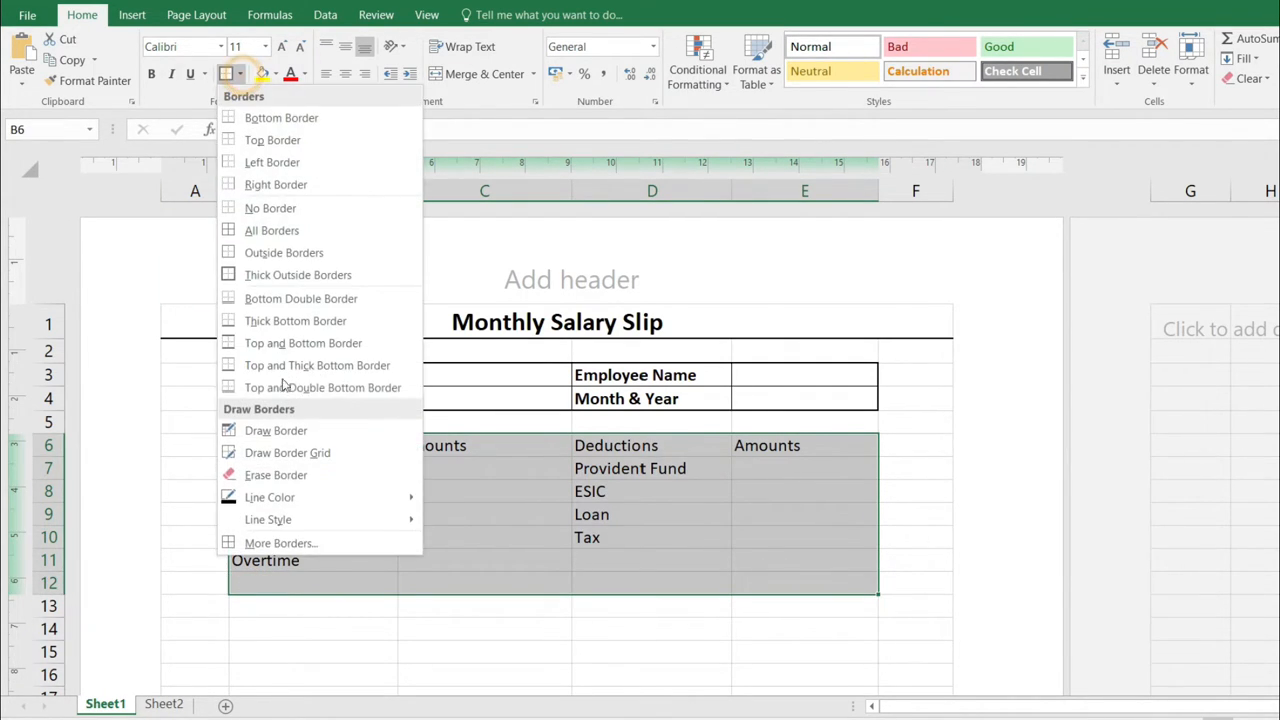
pyautogui.click(272, 231)
pyautogui.click(240, 74)
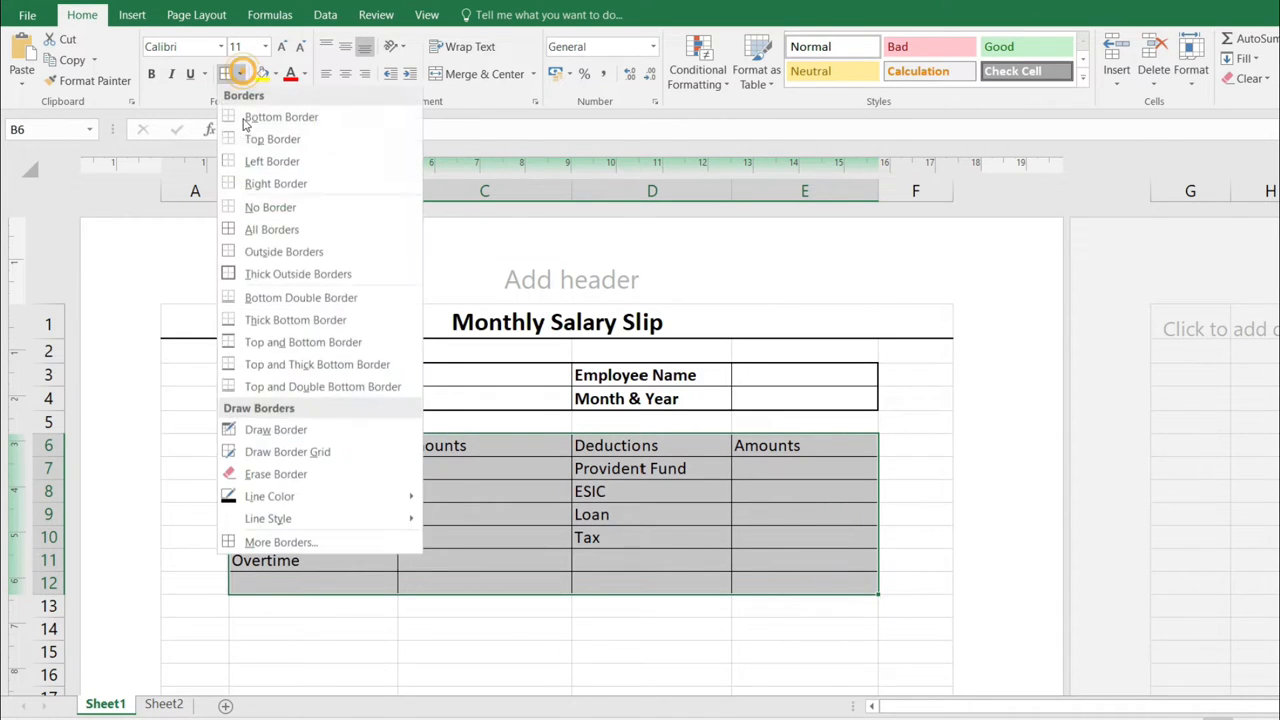
pyautogui.click(285, 276)
# - Apply a thick outside border to the totals row B12:E12
pyautogui.click(650, 585)
pyautogui.moveTo(276, 588); pyautogui.dragTo(765, 579)
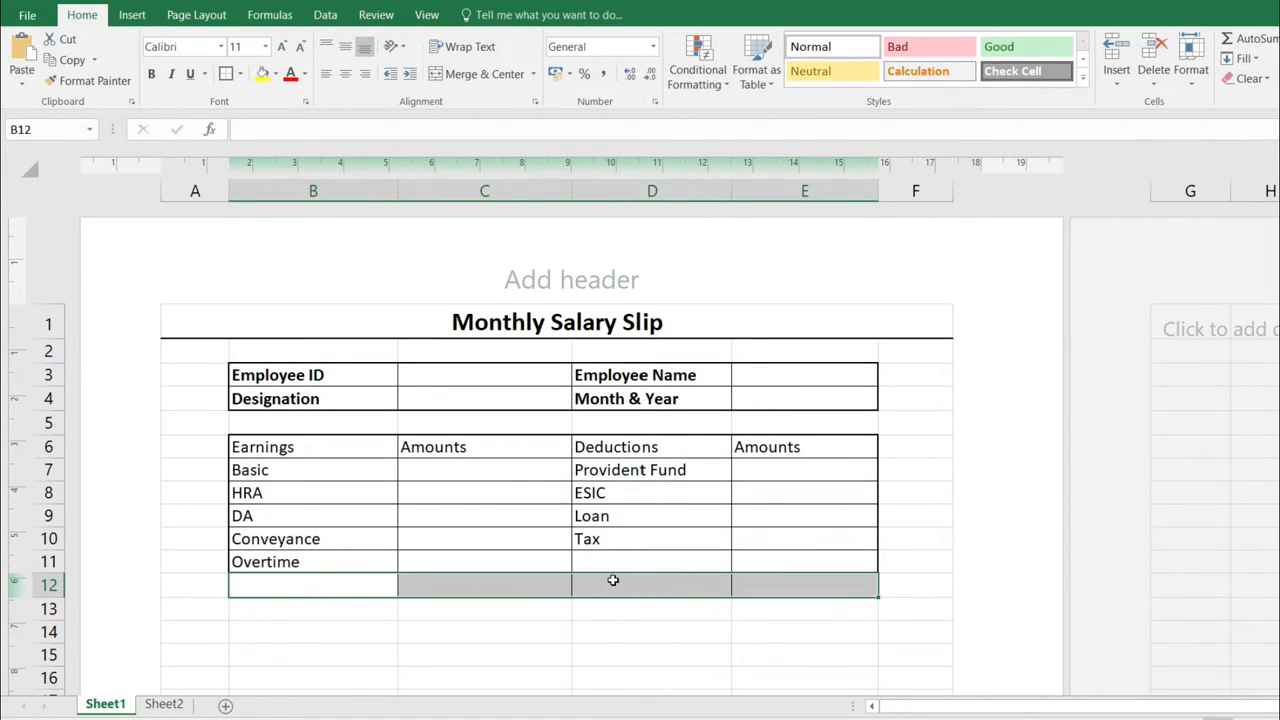
pyautogui.click(226, 74)
pyautogui.click(742, 665)
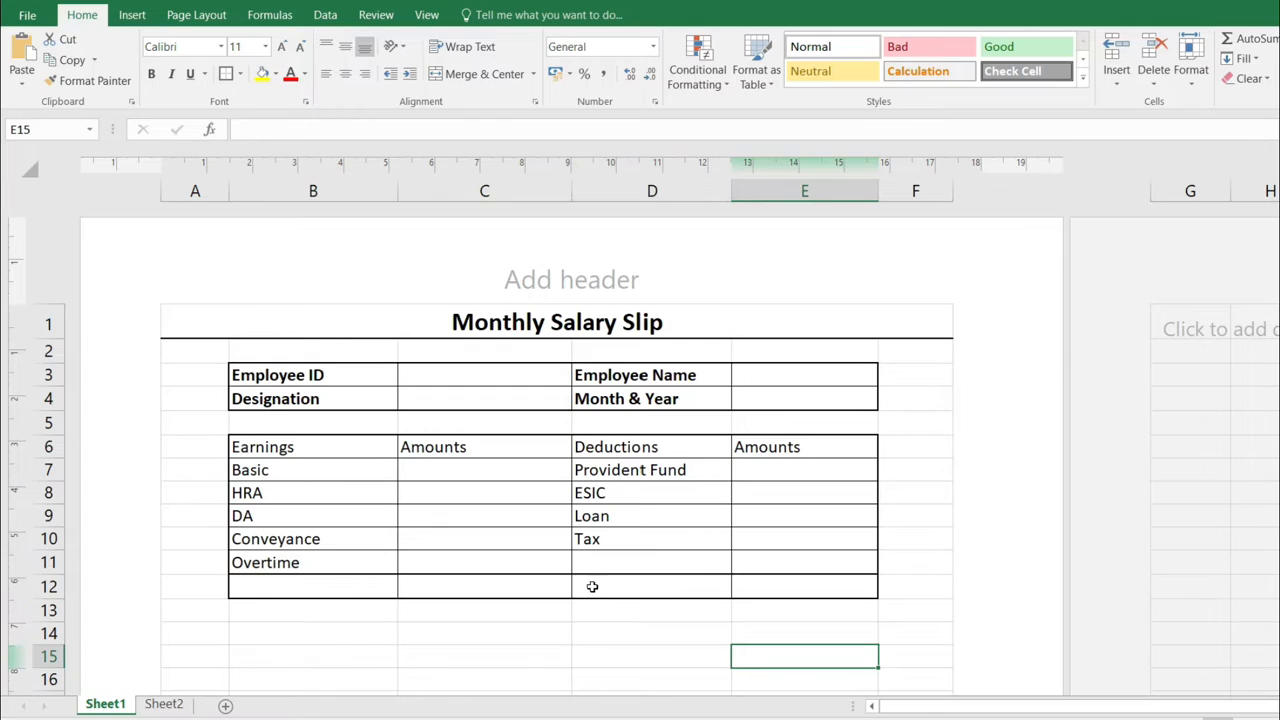
# - Enter "Total Deduction" in D12 and "Net Salary" in D13, with cell borders and a thick outline around D13:E13
pyautogui.click(593, 587)
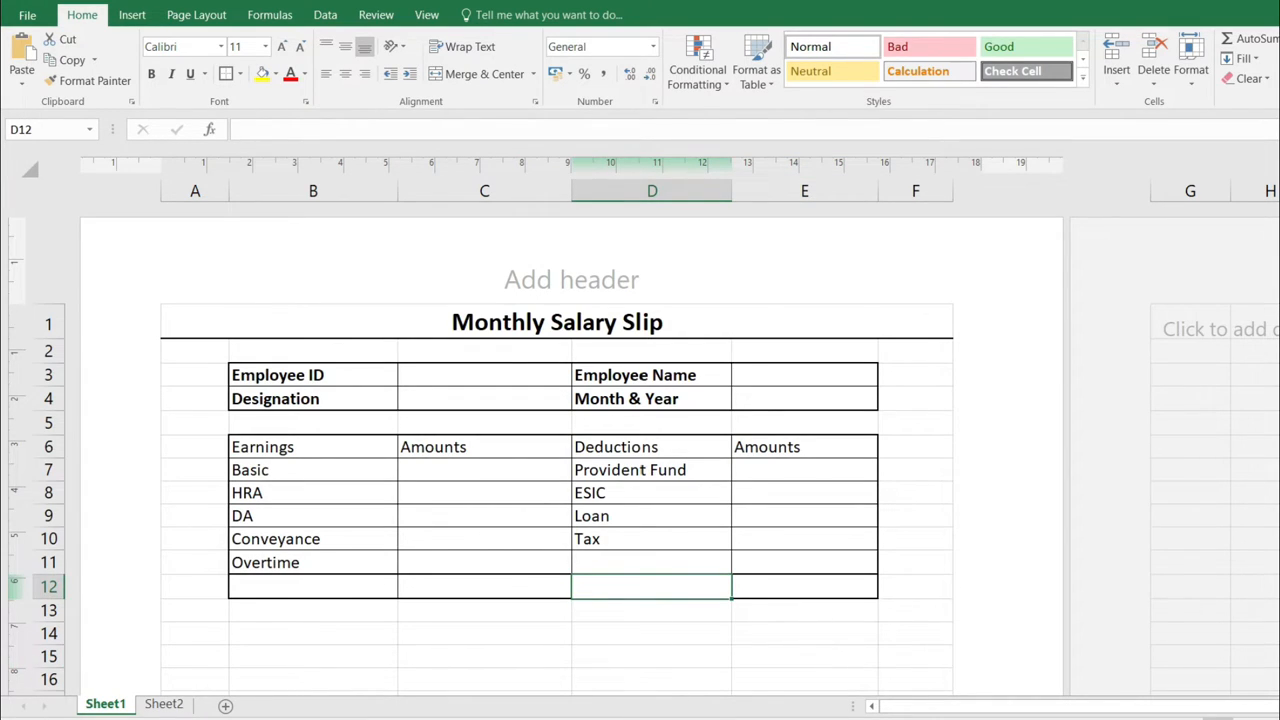
pyautogui.write('Total Deduction')
pyautogui.press('Return')
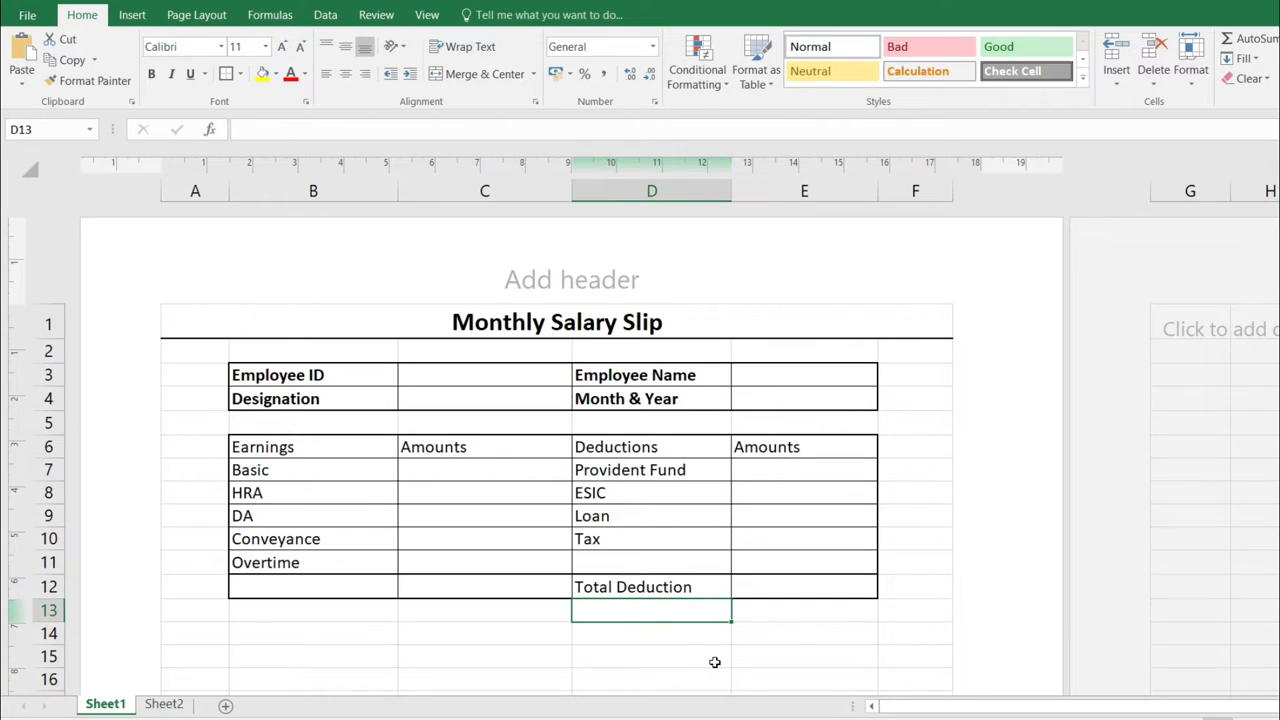
pyautogui.write('N')
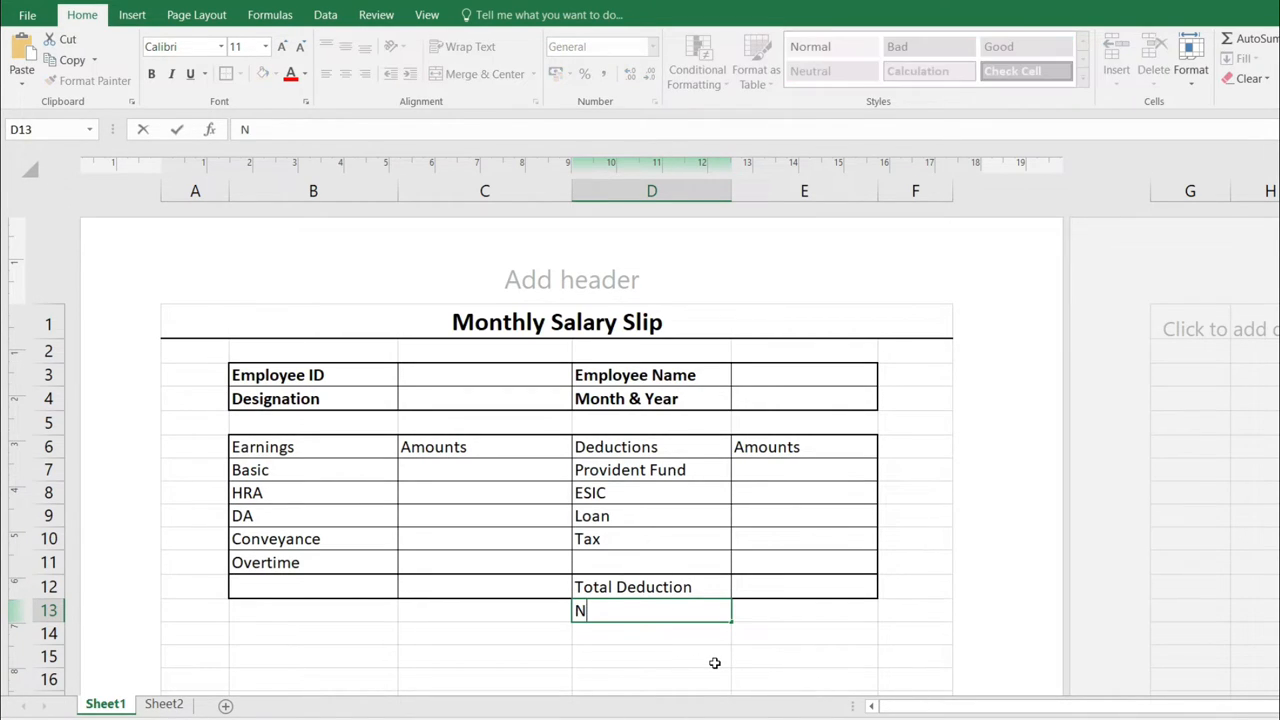
pyautogui.write('et Salary')
pyautogui.click(713, 664)
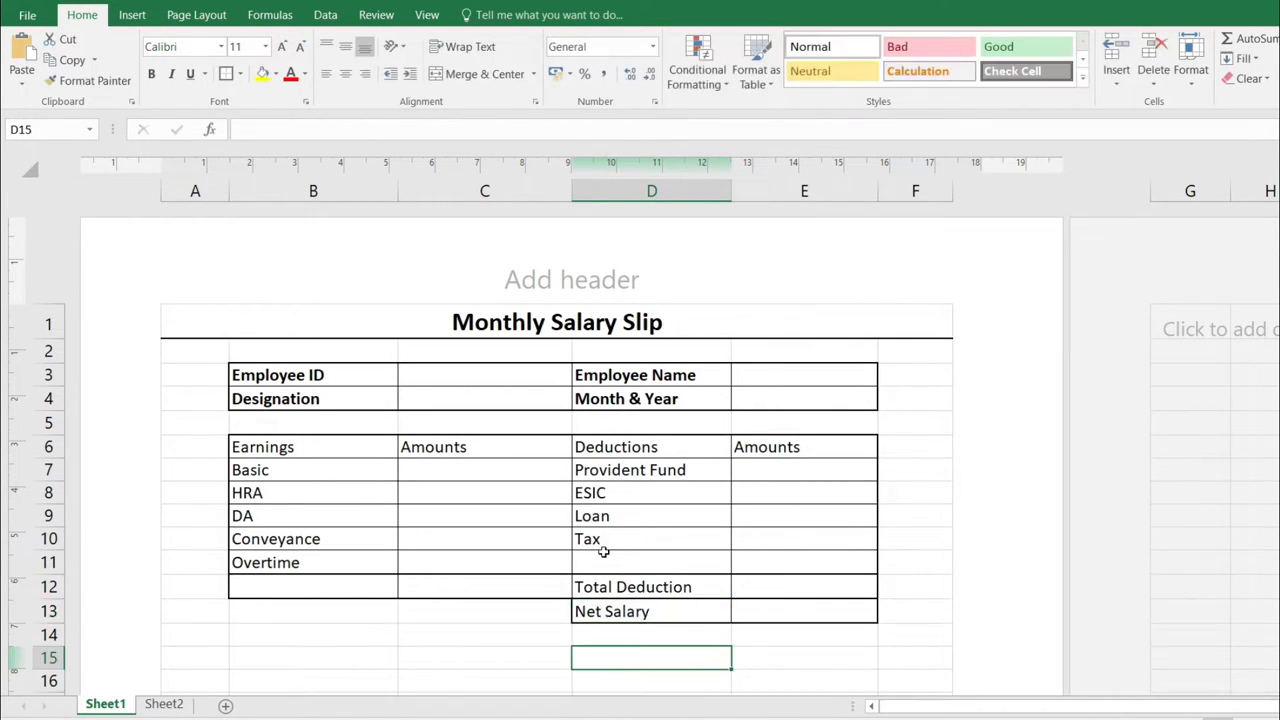
# - Enter the signature labels "Employee Sign" in B16 and "Manager Sign" in D16
pyautogui.scroll(-2, 640, 520)
pyautogui.click(349, 437)
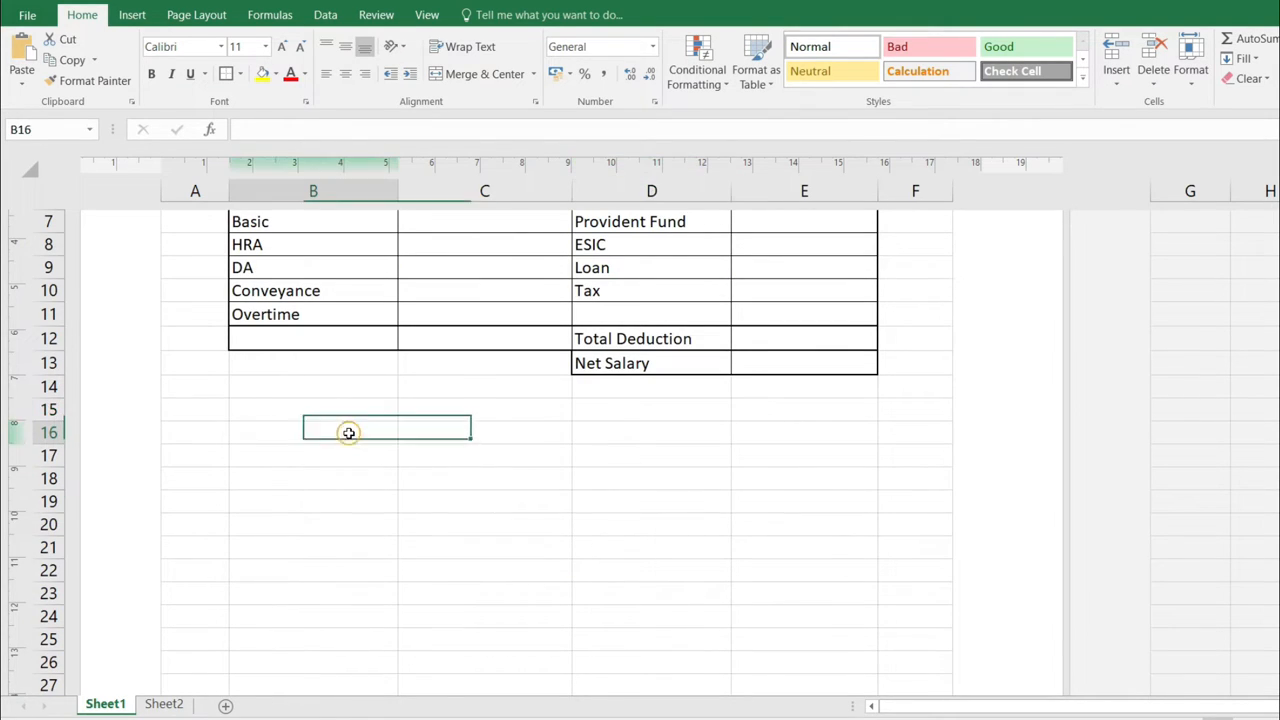
pyautogui.write('Emplo')
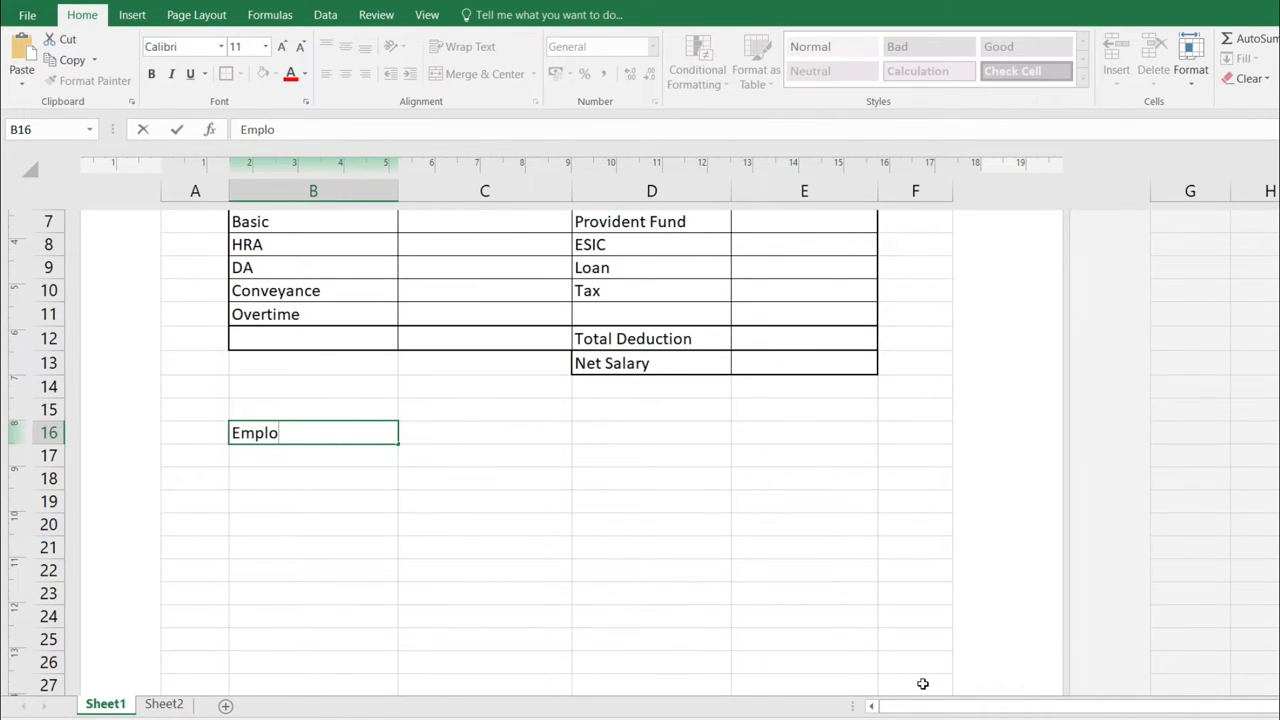
pyautogui.write('yee Sign')
pyautogui.press('Tab')
pyautogui.press('Tab')
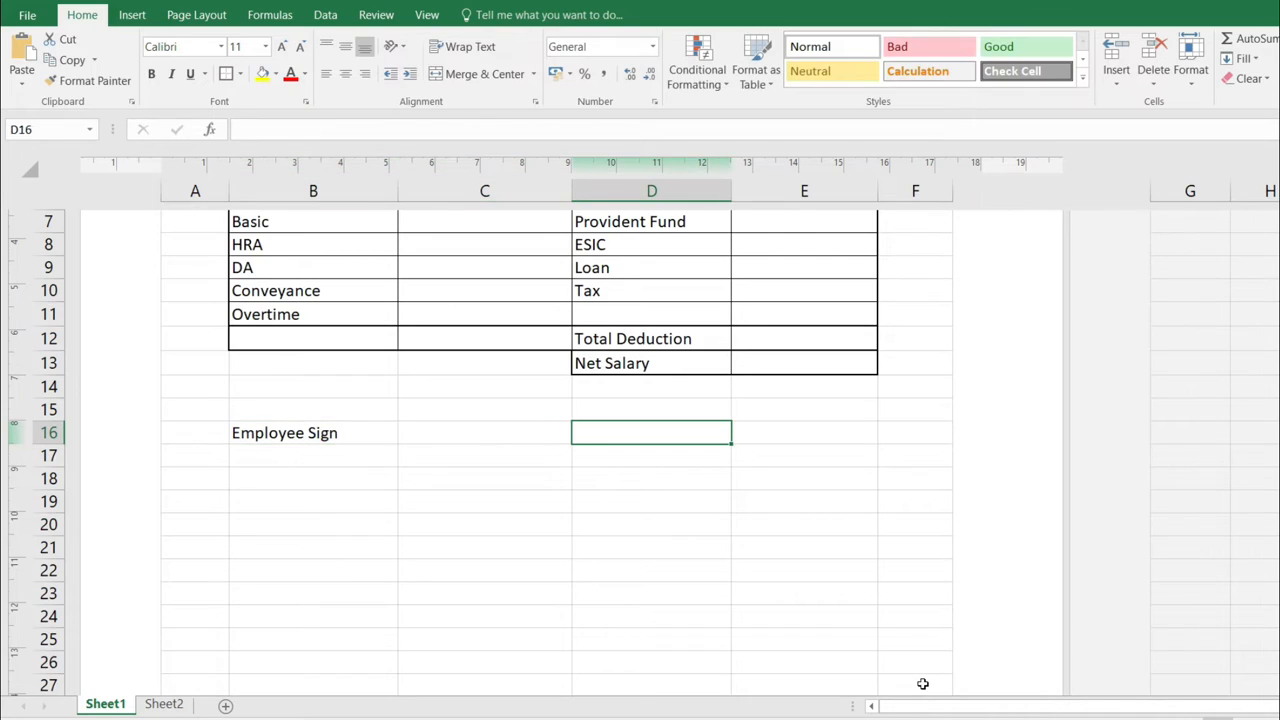
pyautogui.write('Manager')
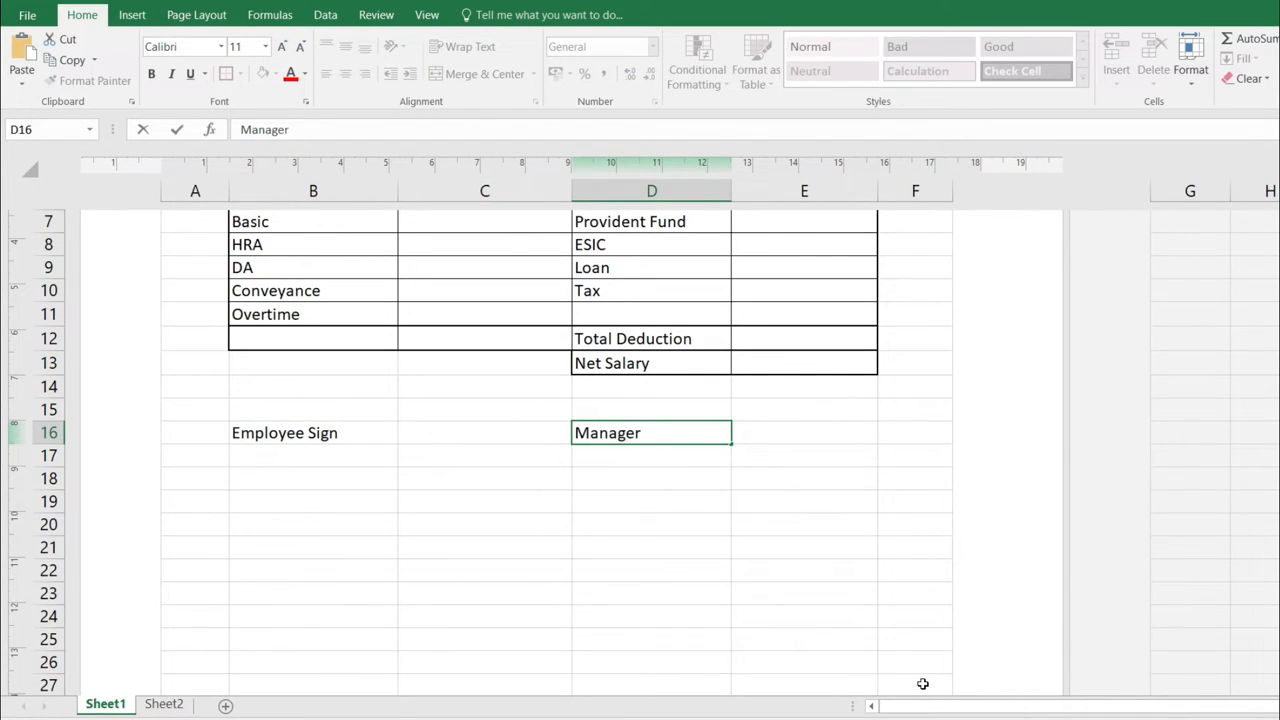
pyautogui.write(' Sign')
pyautogui.press('Return')
# - Add a list-type data validation to the Employee ID cell C3, using the employee IDs in Sheet2 A2:A11 as the source
pyautogui.scroll(4, 563, 598)
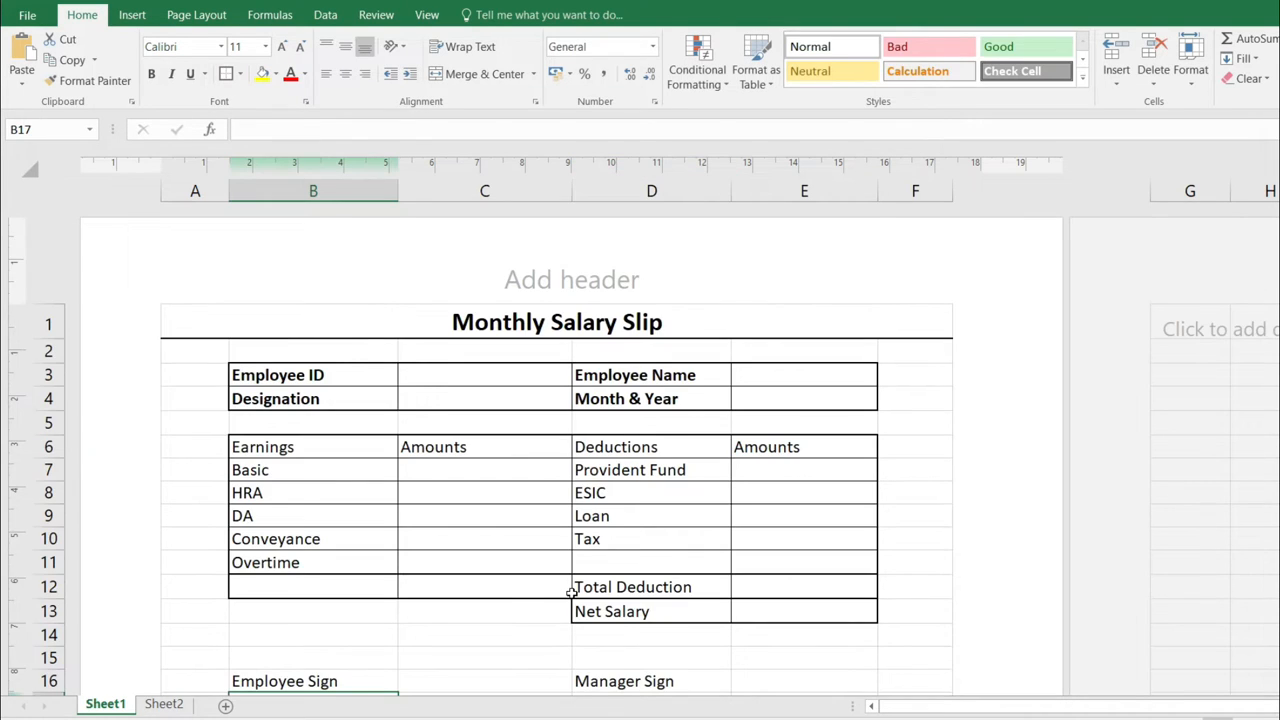
pyautogui.click(484, 377)
pyautogui.scroll(-2, 499, 441)
pyautogui.scroll(2, 500, 423)
pyautogui.click(476, 372)
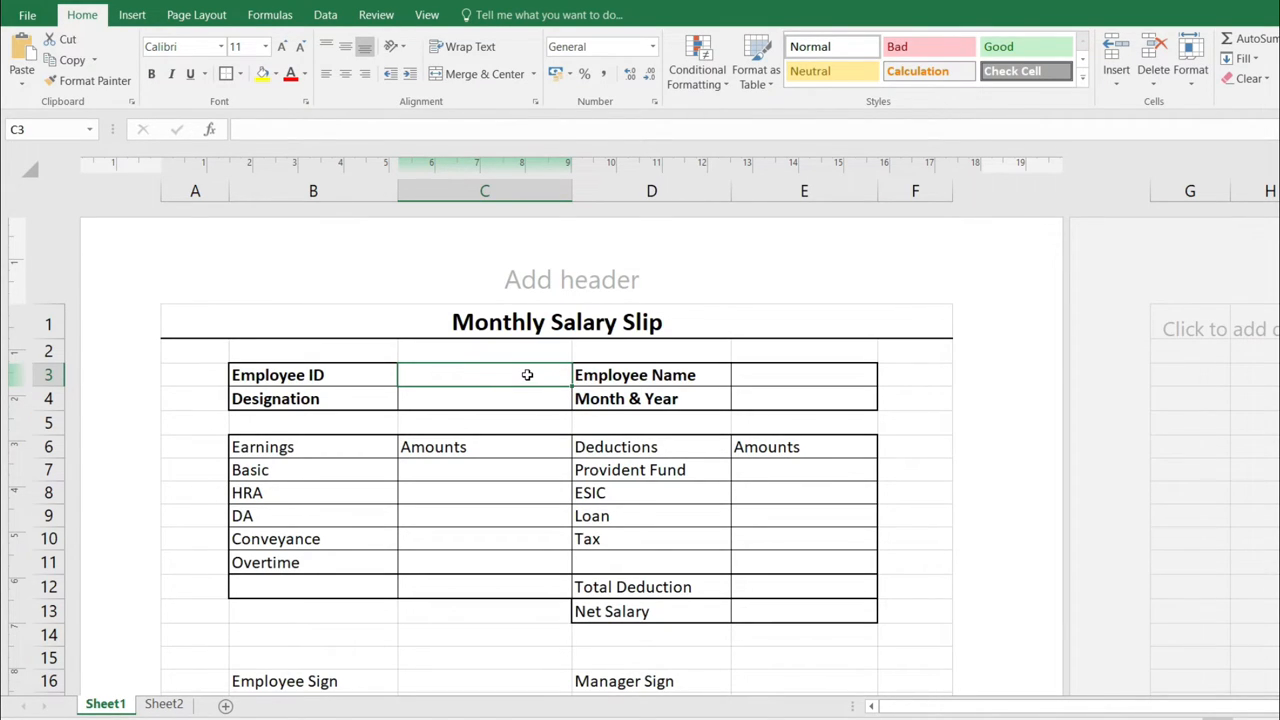
pyautogui.click(327, 15)
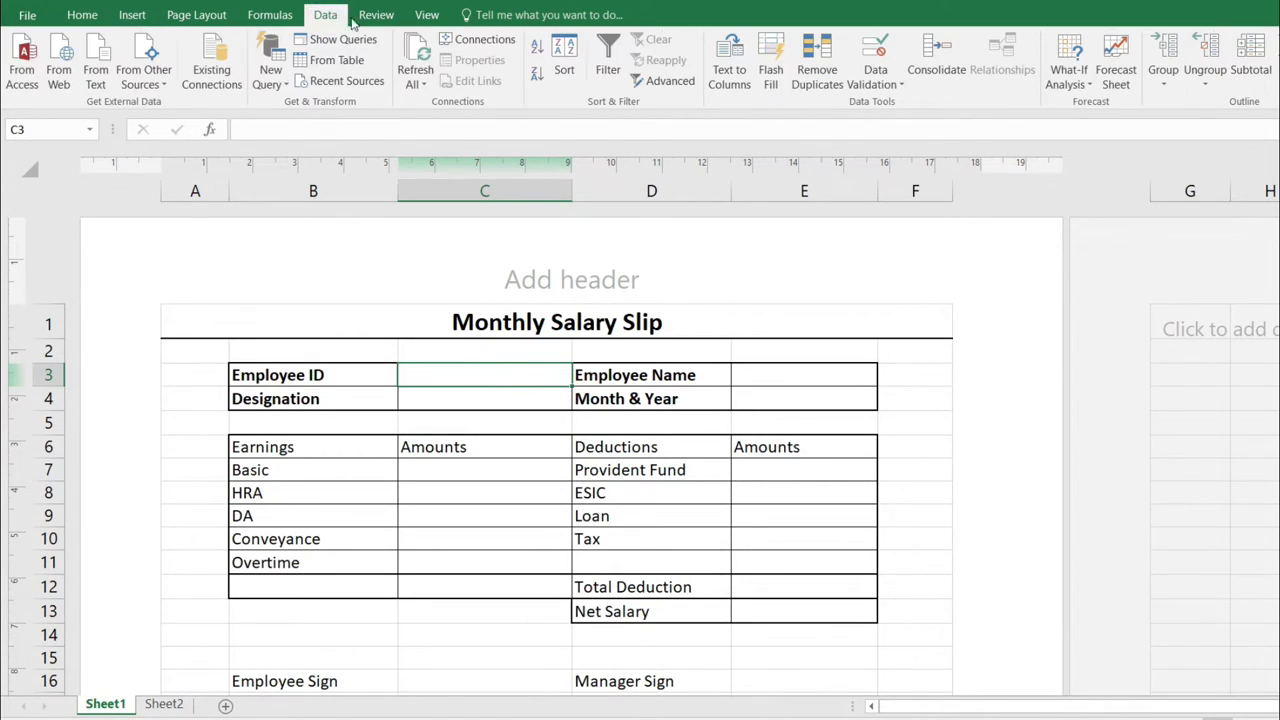
pyautogui.click(872, 84)
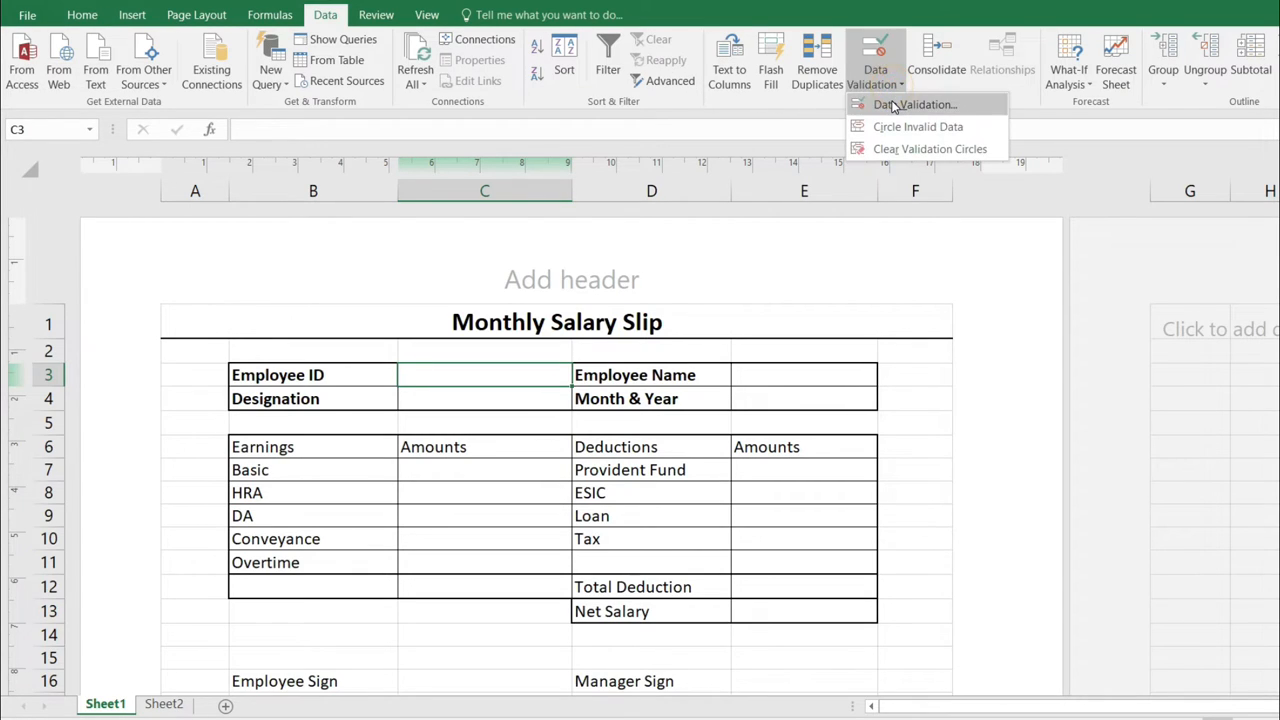
pyautogui.click(880, 123)
pyautogui.click(897, 257)
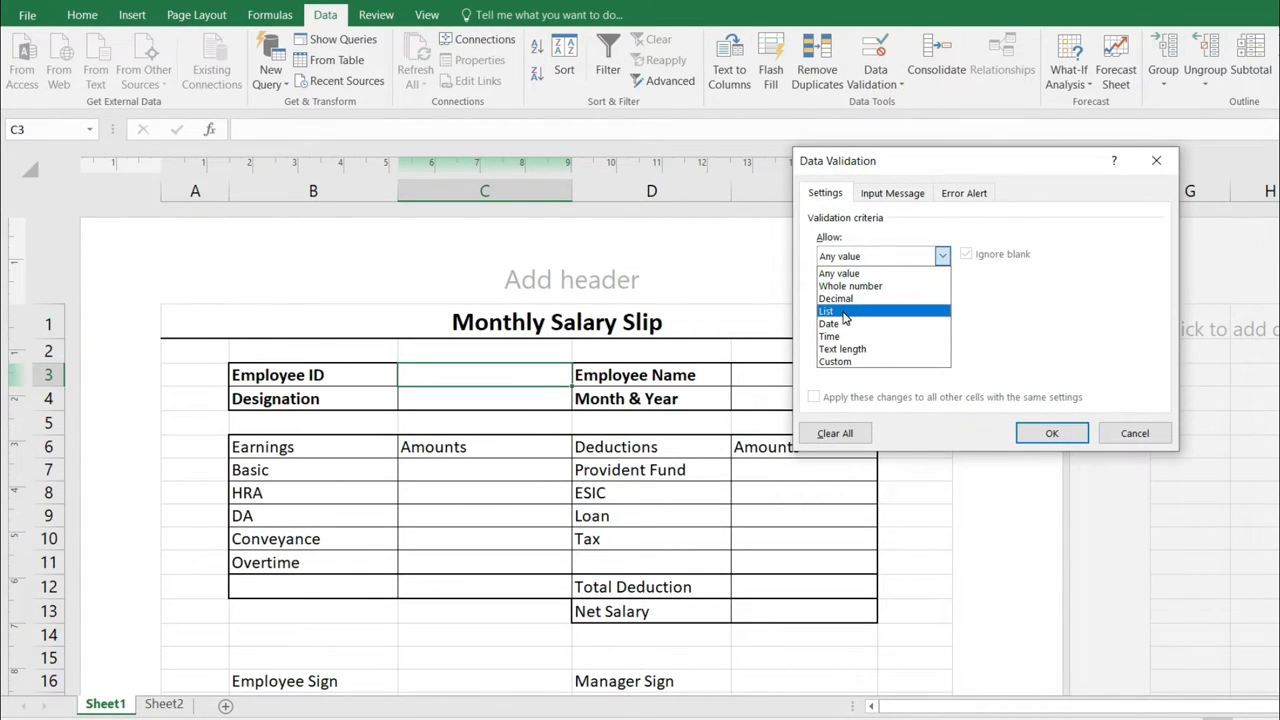
pyautogui.click(865, 309)
pyautogui.click(852, 334)
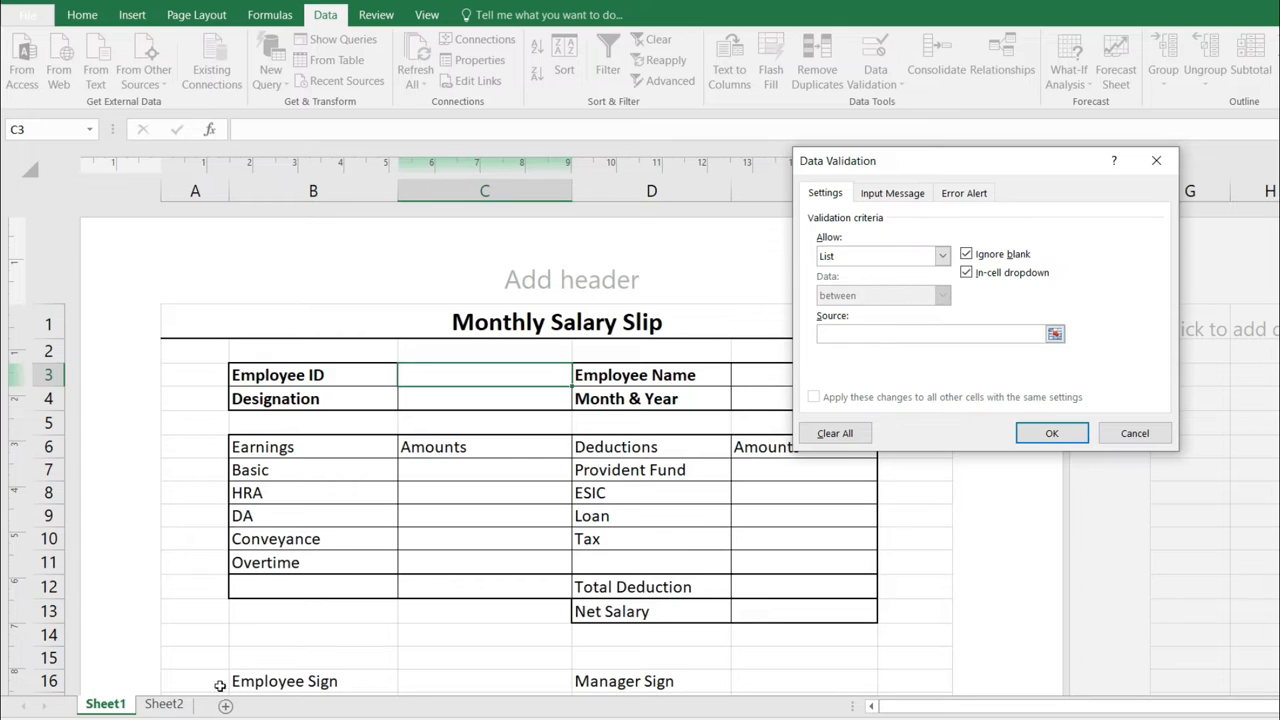
pyautogui.click(165, 705)
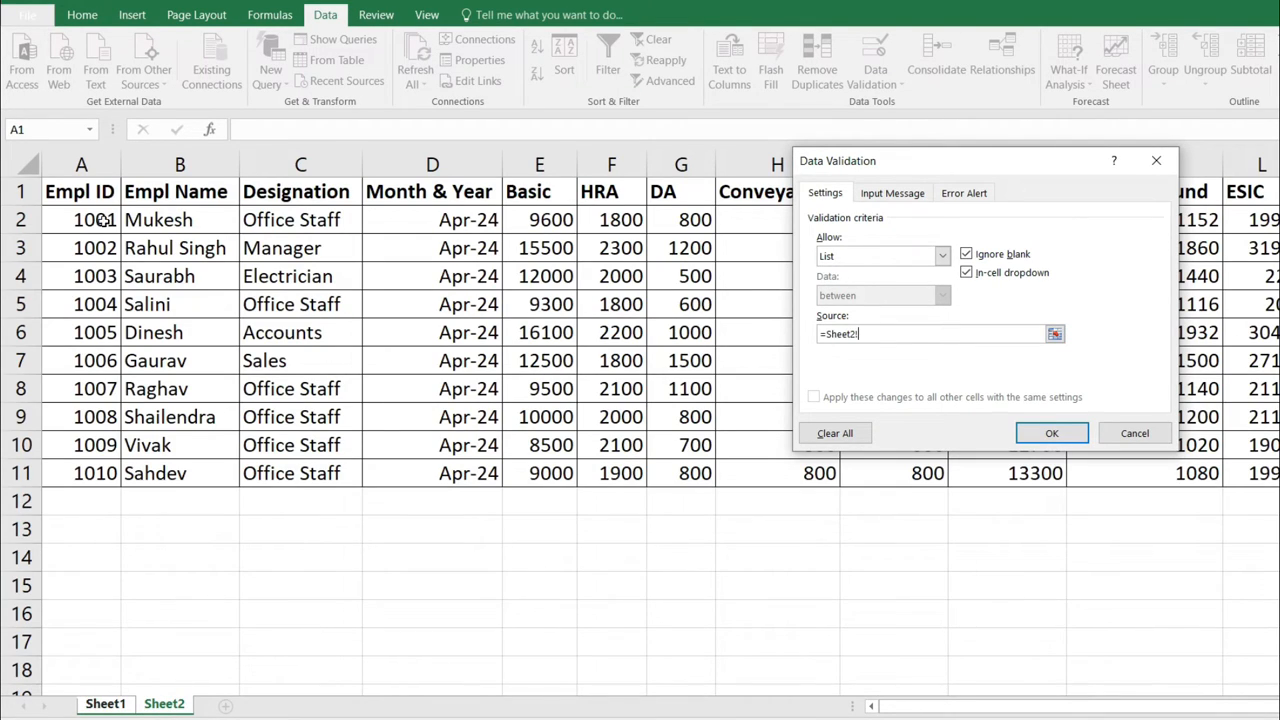
pyautogui.moveTo(100, 220); pyautogui.dragTo(110, 478)
pyautogui.click(1052, 433)
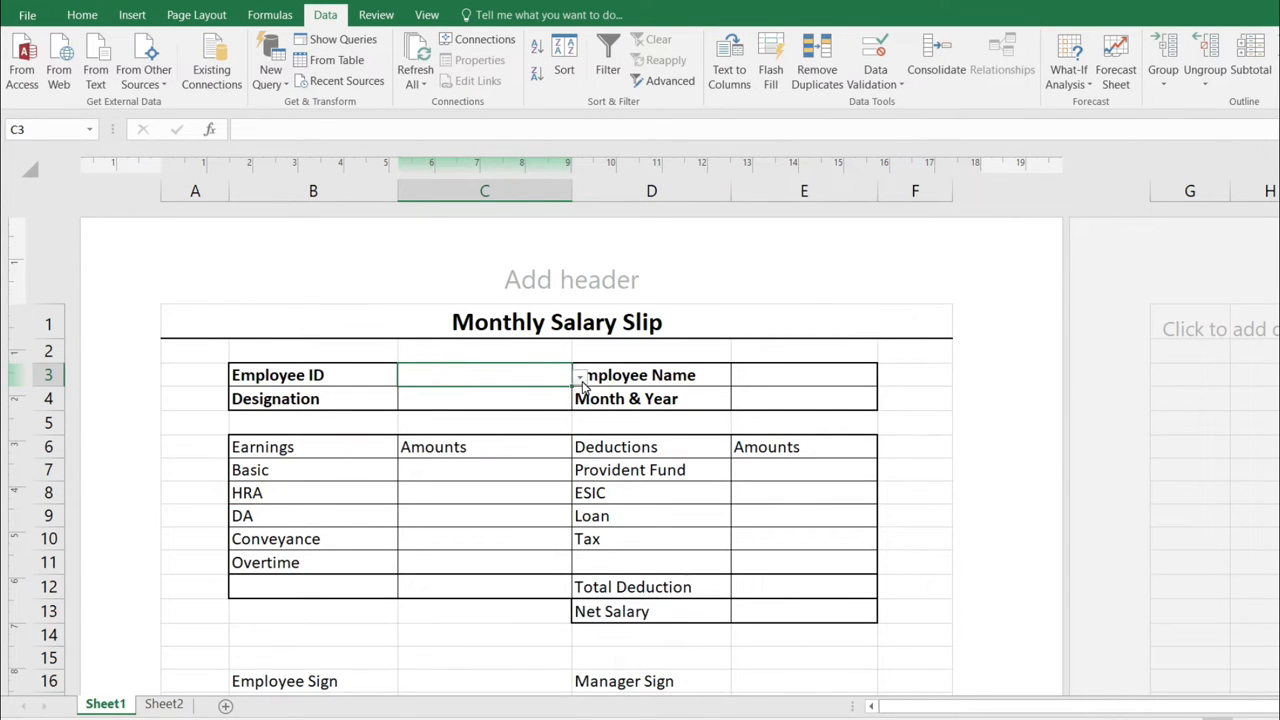
# - Choose the fourth employee ID from the dropdown in C3 and left-align the cell
pyautogui.click(580, 380)
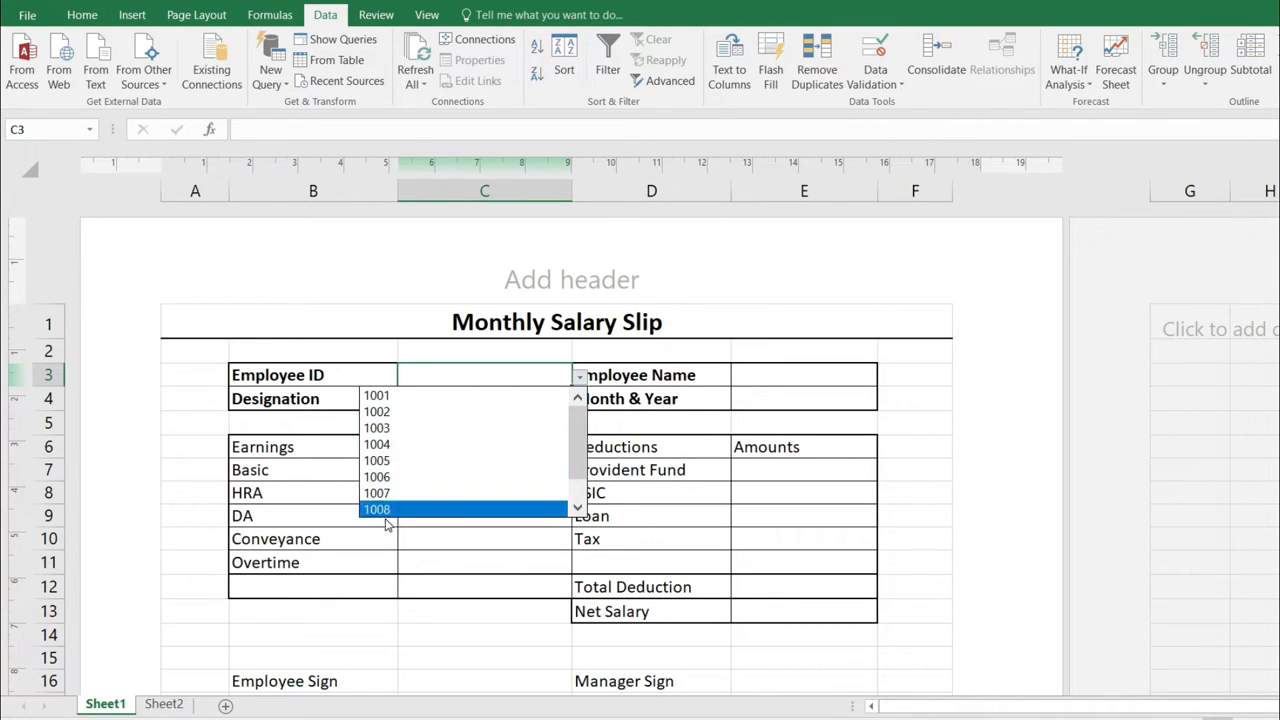
pyautogui.click(394, 450)
pyautogui.click(515, 379)
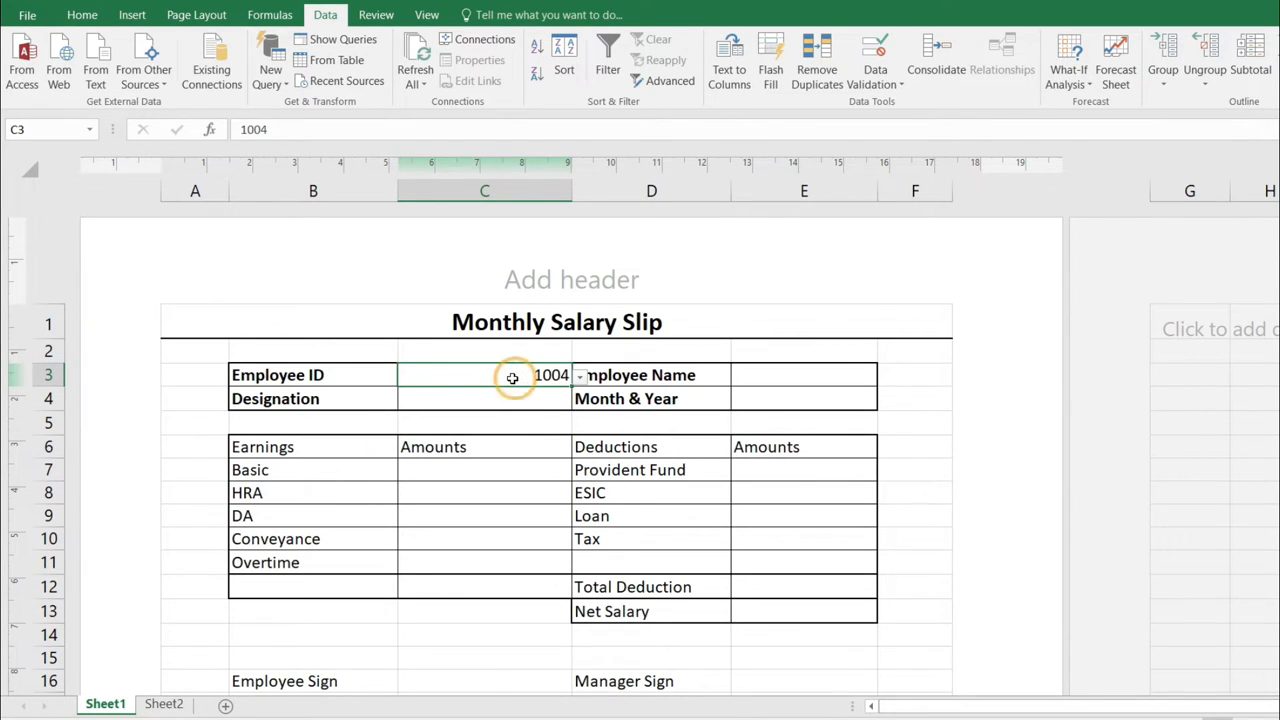
pyautogui.click(82, 15)
pyautogui.click(325, 74)
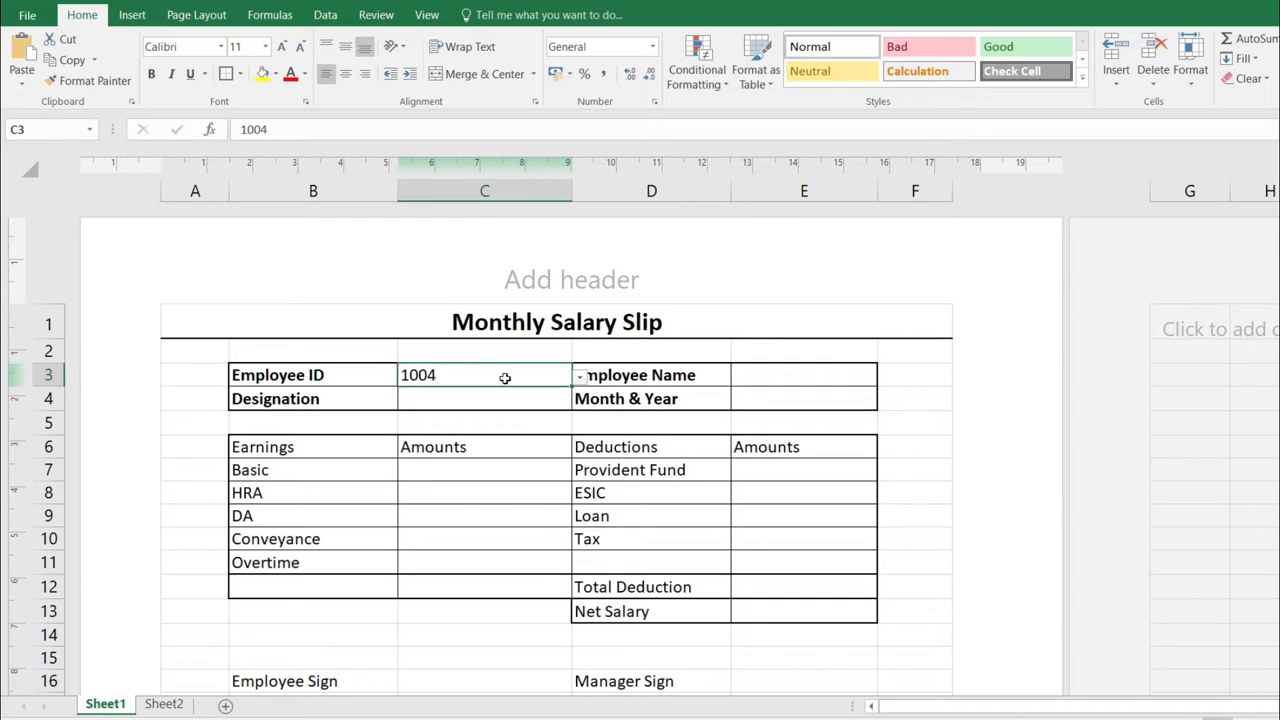
# - Begin a VLOOKUP formula in the Employee Name cell E3 with C3 as the lookup value and Sheet2!A1:N11 as the table array
pyautogui.click(786, 377)
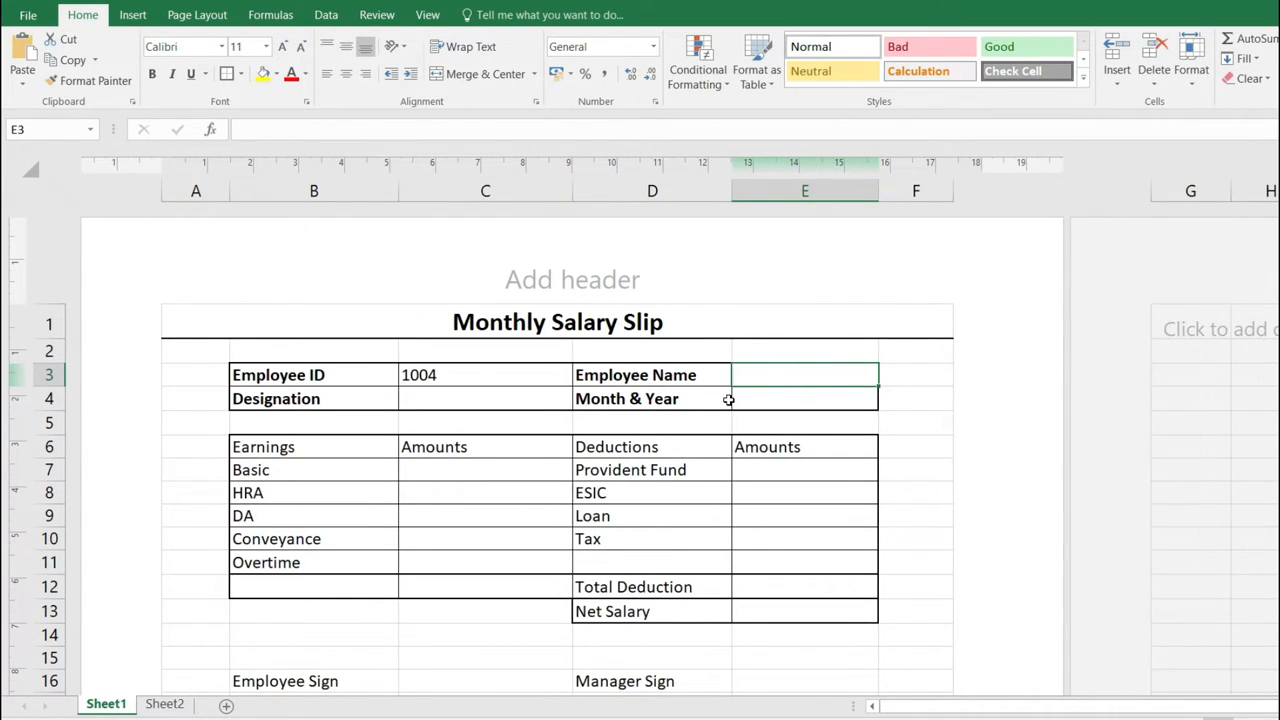
pyautogui.write('=v')
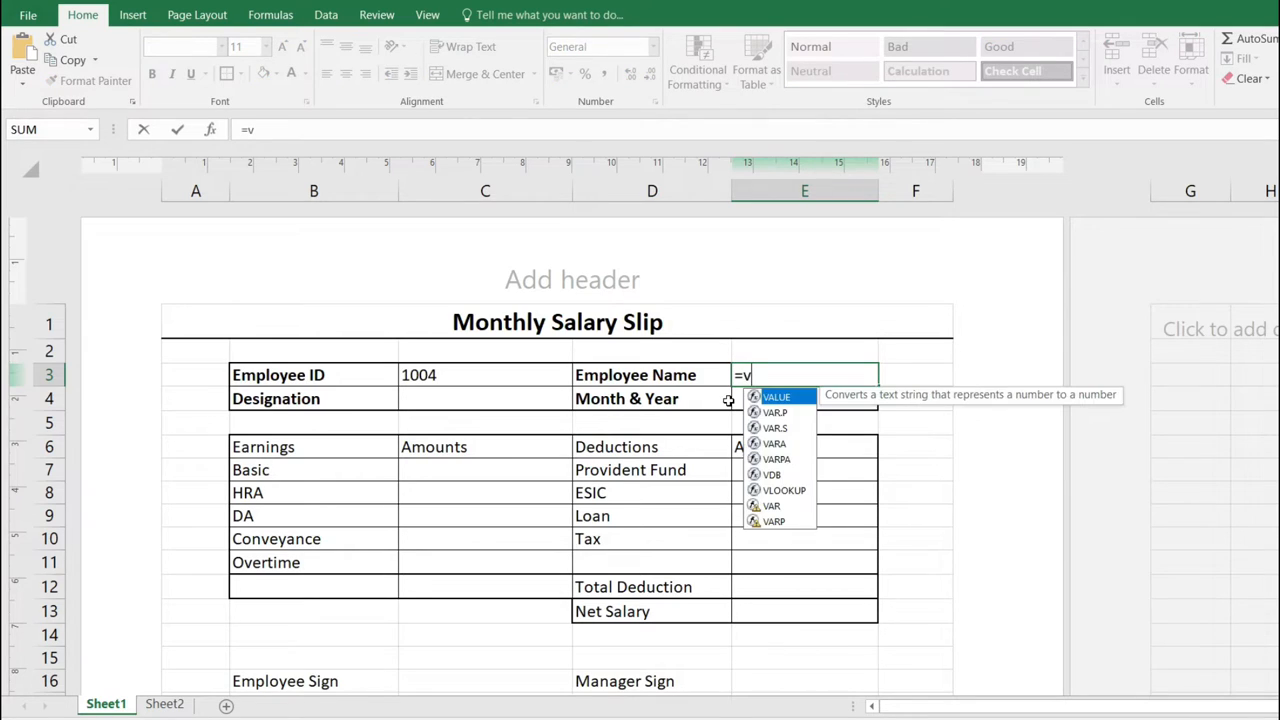
pyautogui.write('loo')
pyautogui.press('Tab')
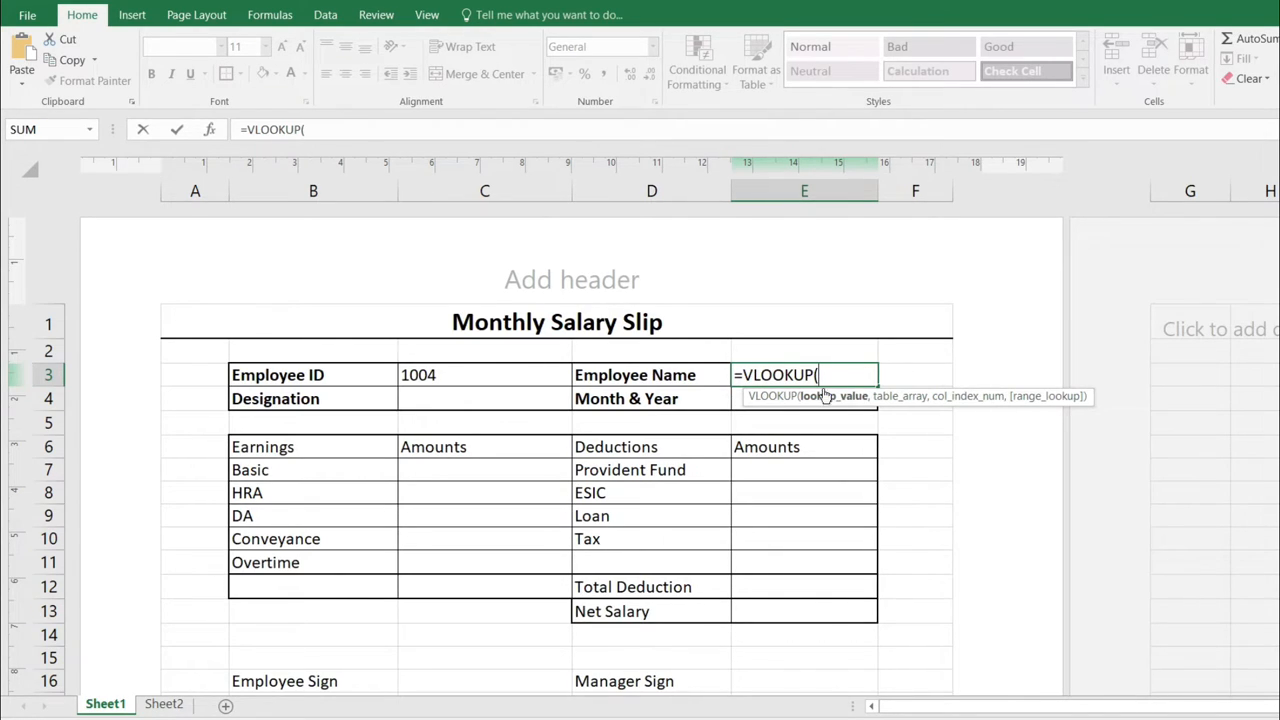
pyautogui.click(506, 378)
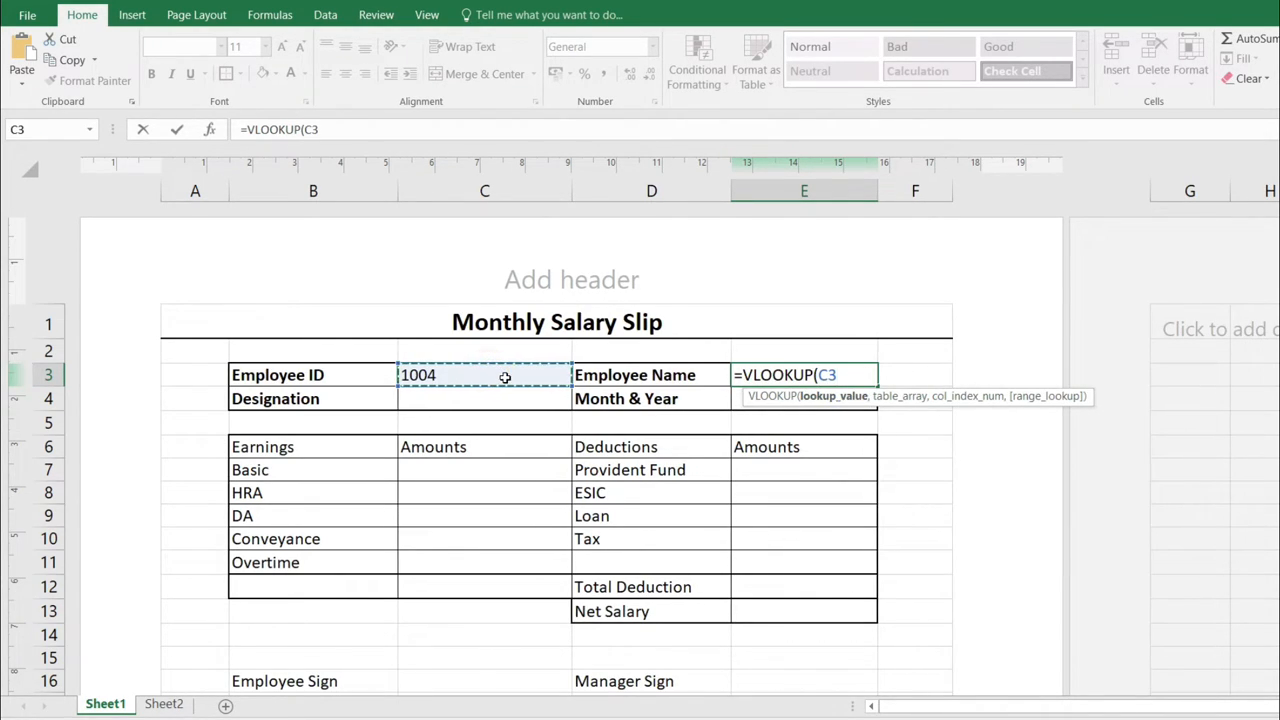
pyautogui.write(',')
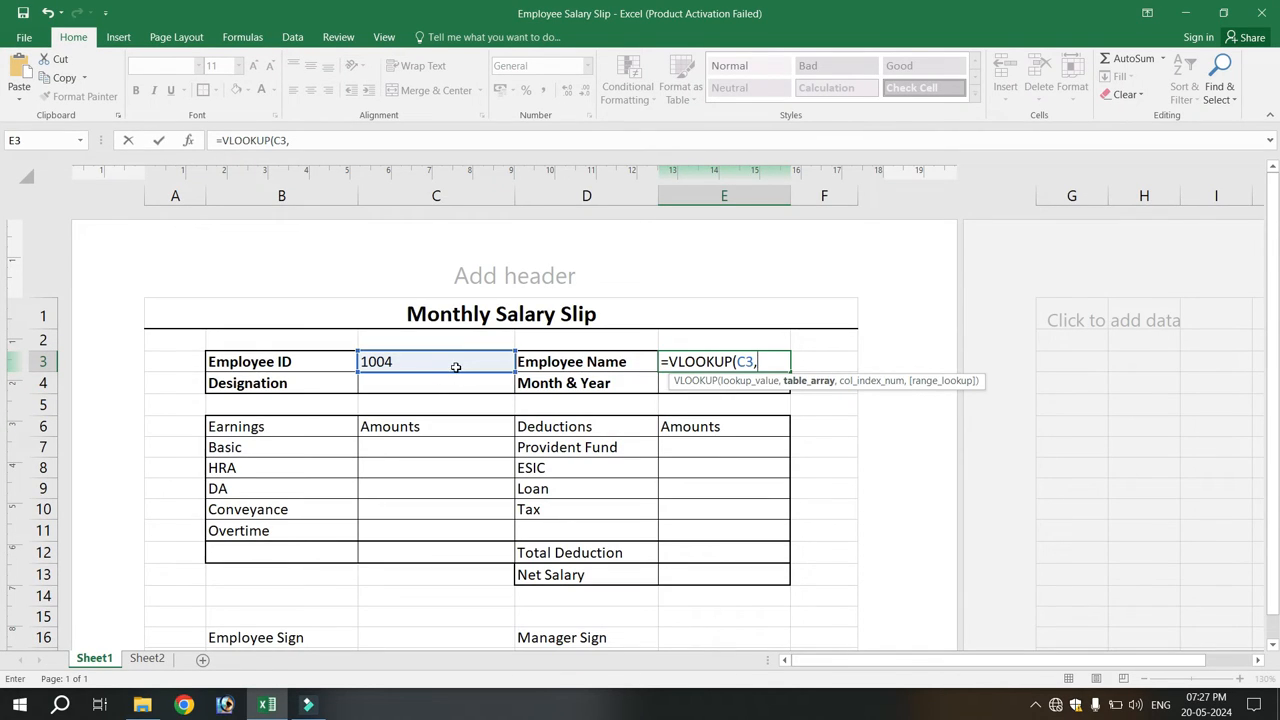
pyautogui.click(152, 660)
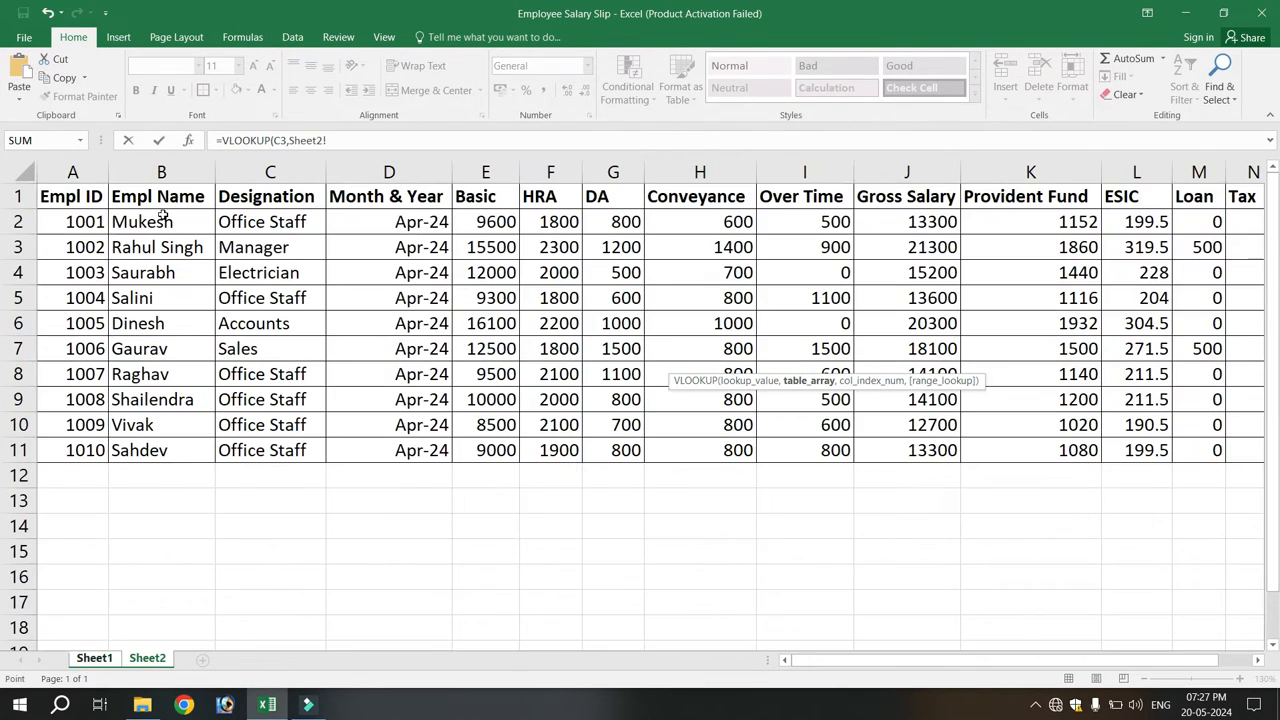
pyautogui.moveTo(62, 197); pyautogui.dragTo(1086, 452)
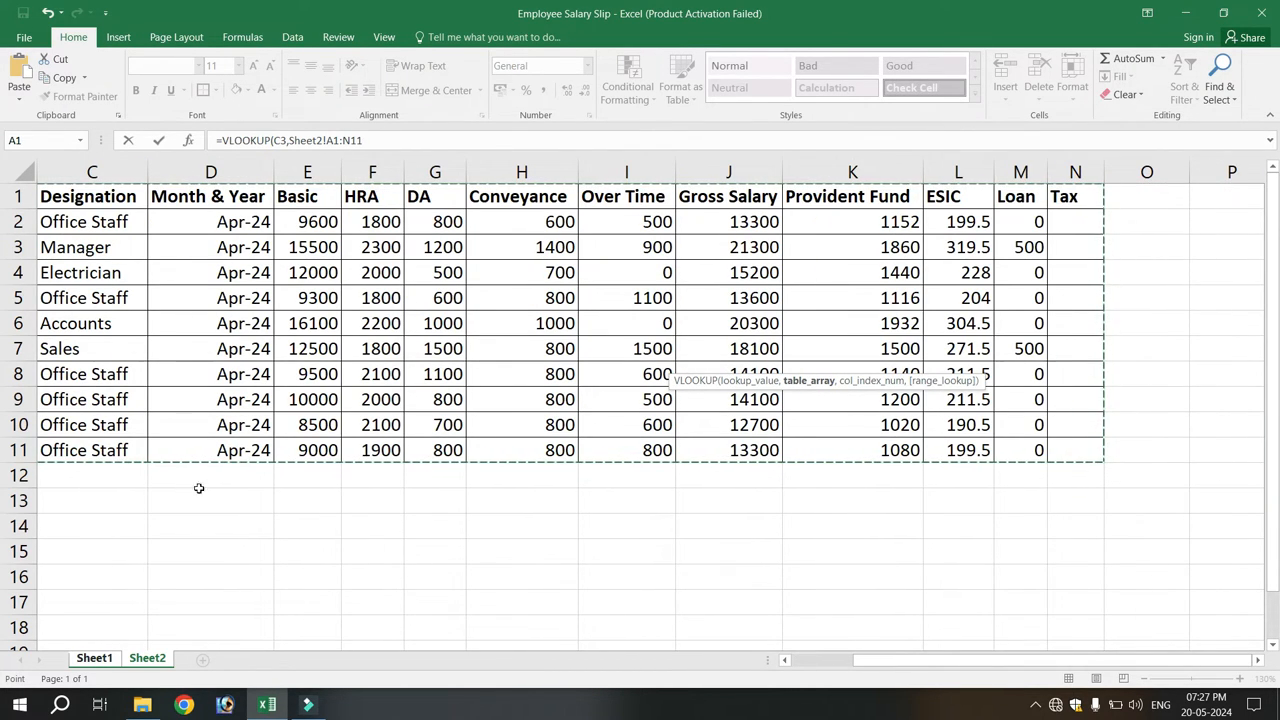
pyautogui.write(',')
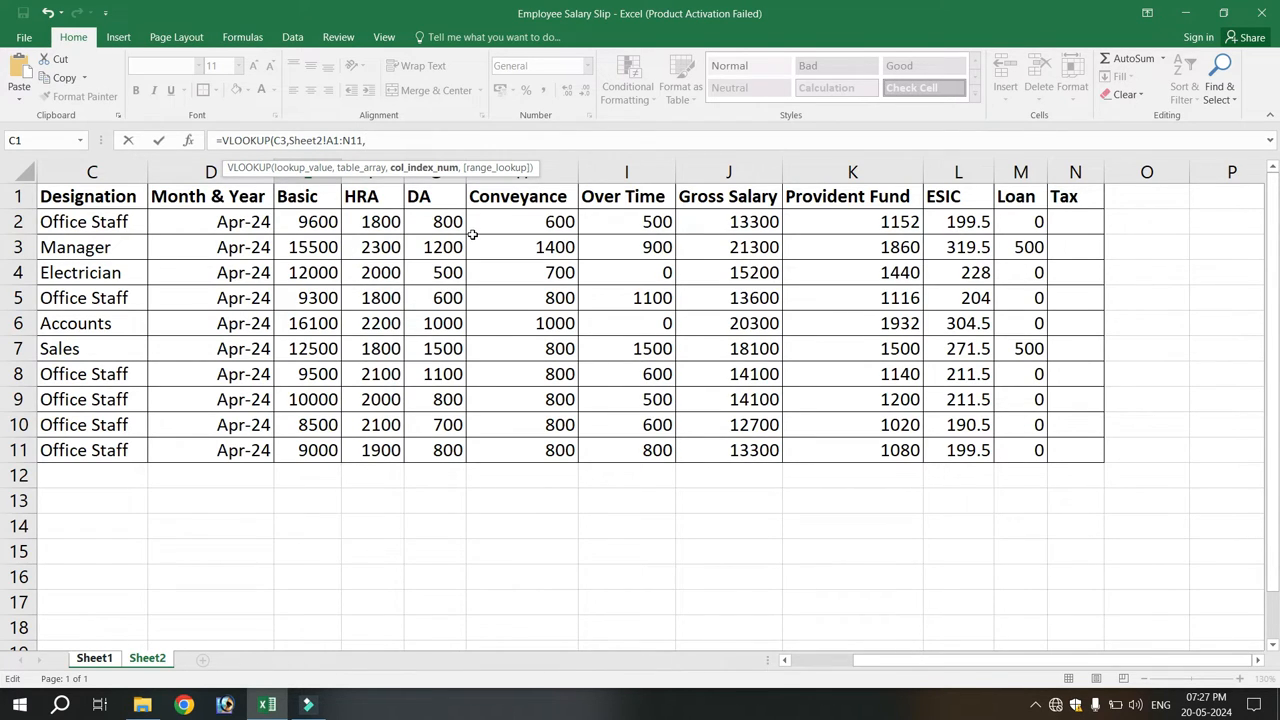
pyautogui.moveTo(913, 666); pyautogui.dragTo(835, 679)
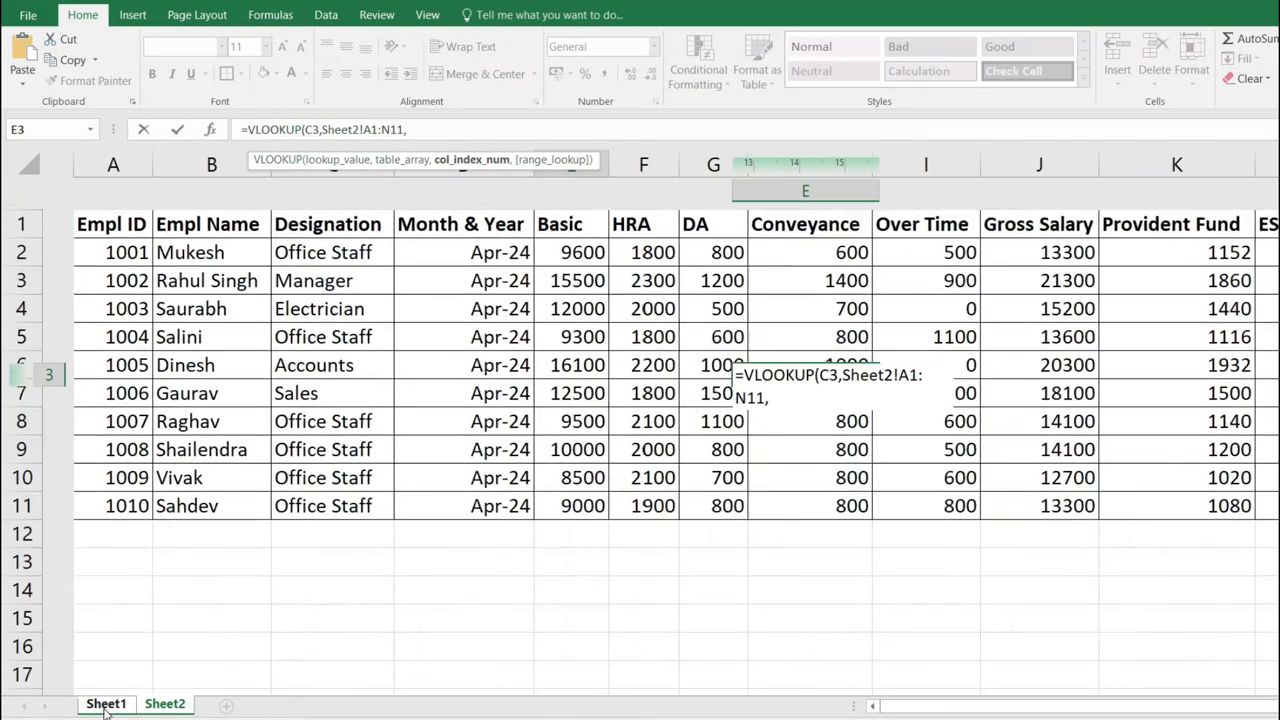
pyautogui.click(95, 660)
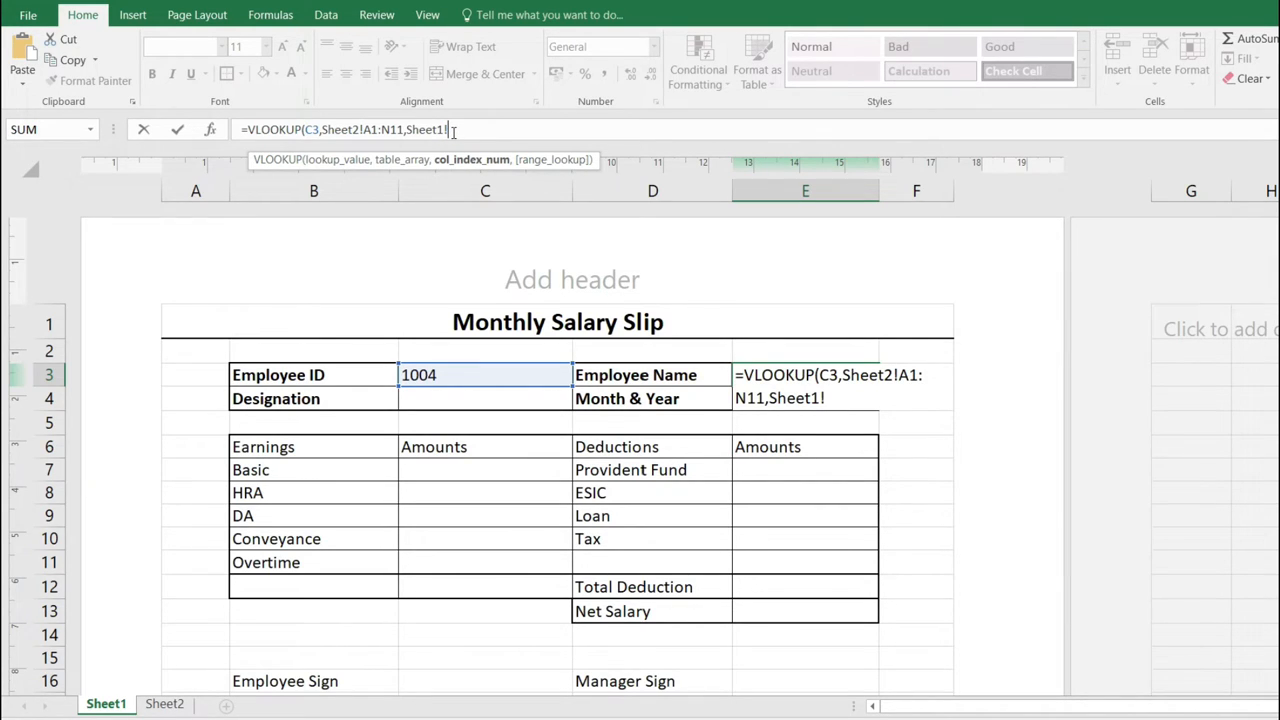
pyautogui.click(165, 704)
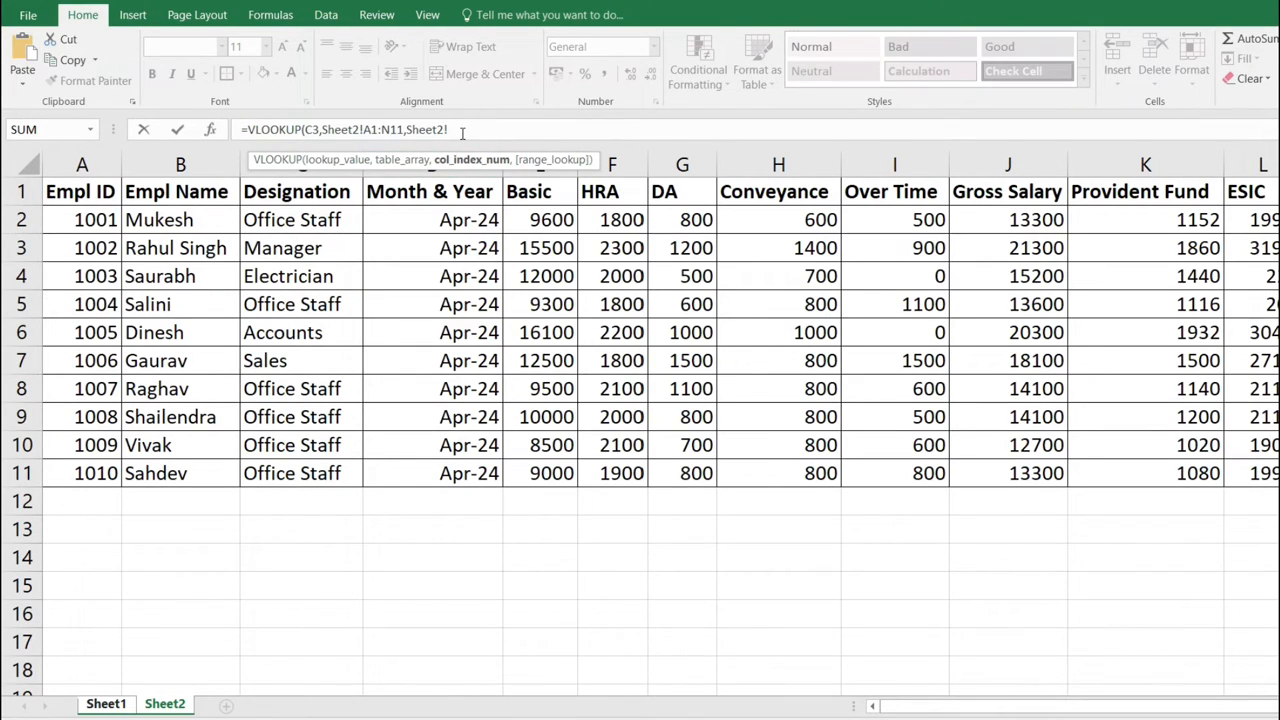
pyautogui.press('BackSpace')
pyautogui.press('BackSpace')
pyautogui.press('BackSpace')
pyautogui.press('BackSpace')
pyautogui.press('BackSpace')
pyautogui.press('BackSpace')
pyautogui.press('BackSpace')
# - Complete the E3 lookup with column index 2 and match type 0, and check the name against Sheet2
pyautogui.write('2,0')
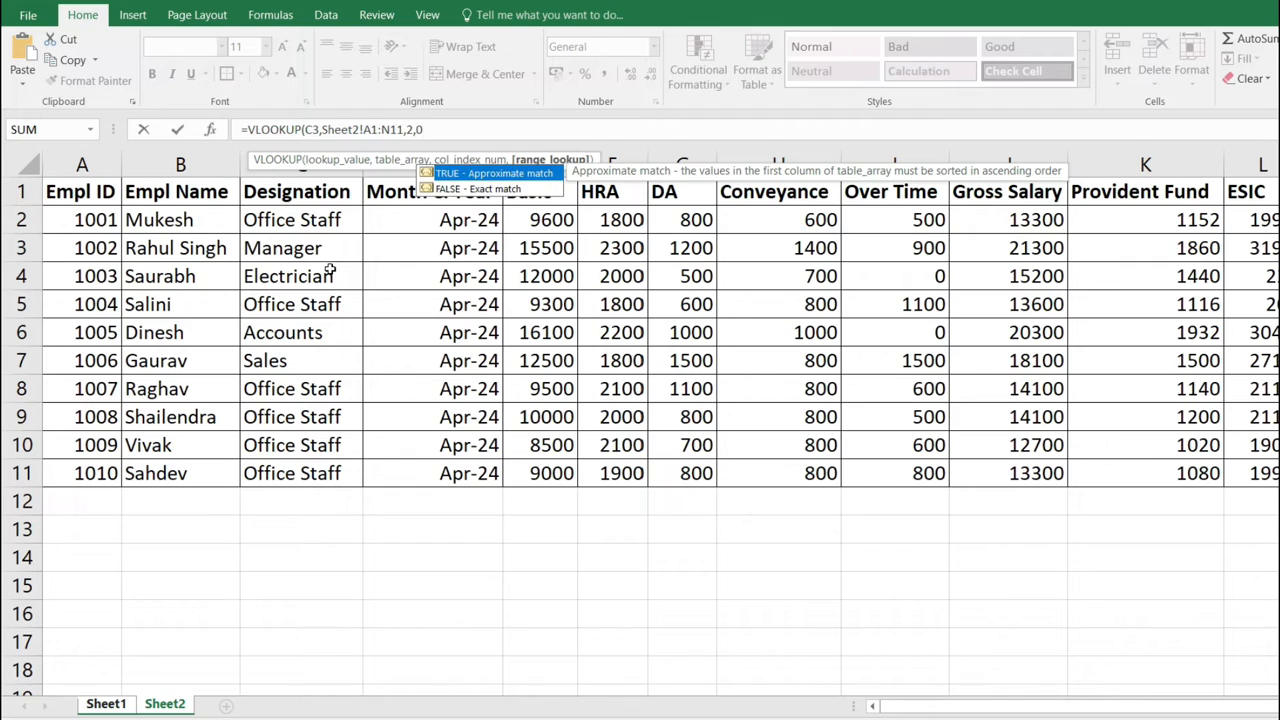
pyautogui.write(')')
pyautogui.press('Return')
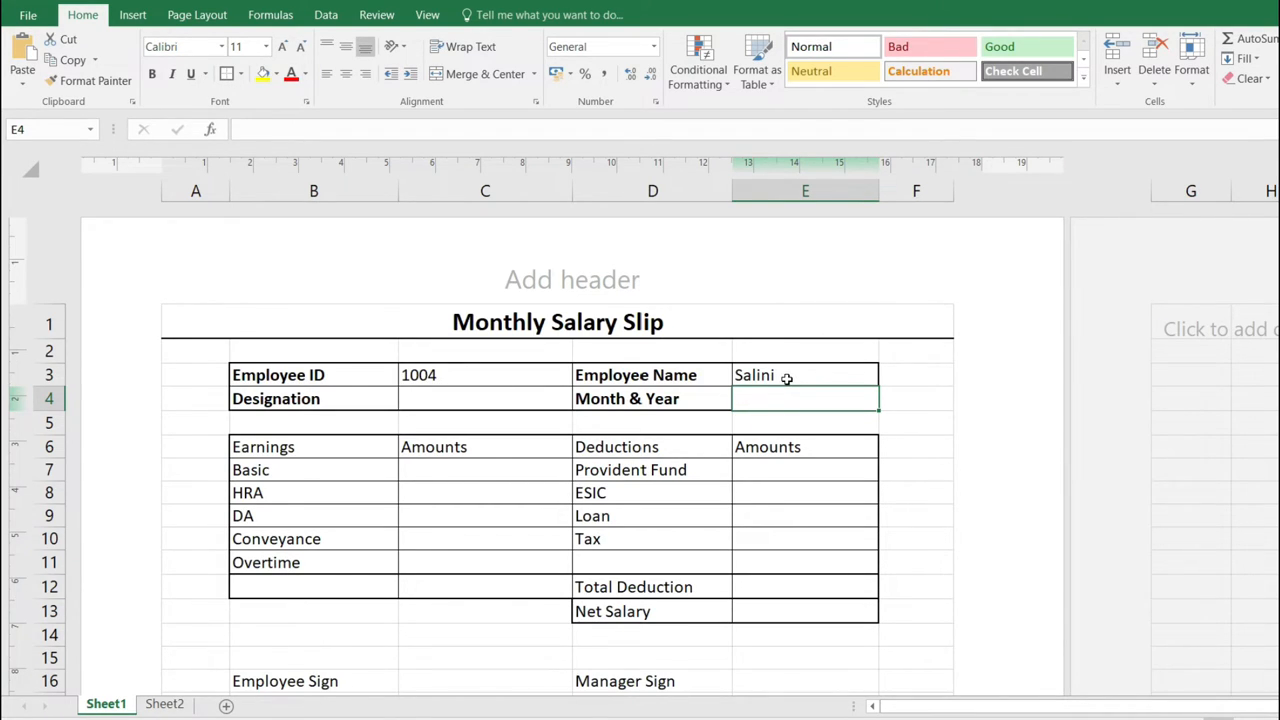
pyautogui.click(165, 704)
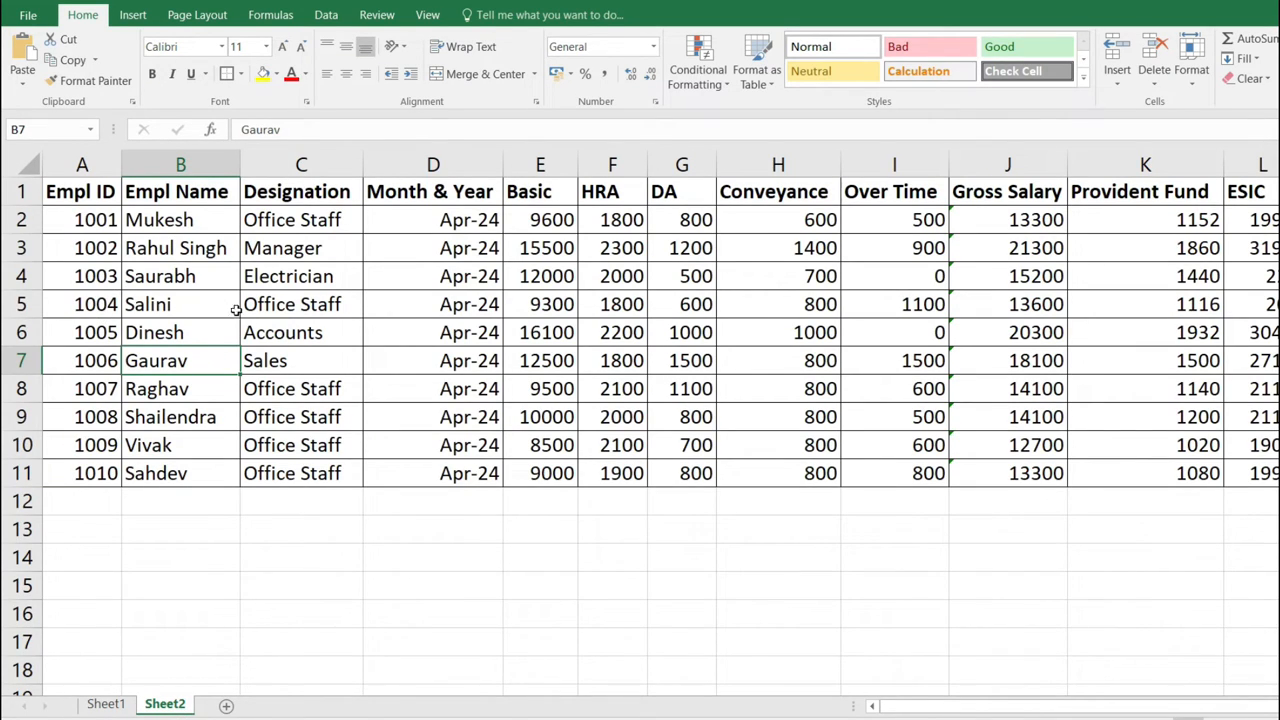
pyautogui.click(106, 704)
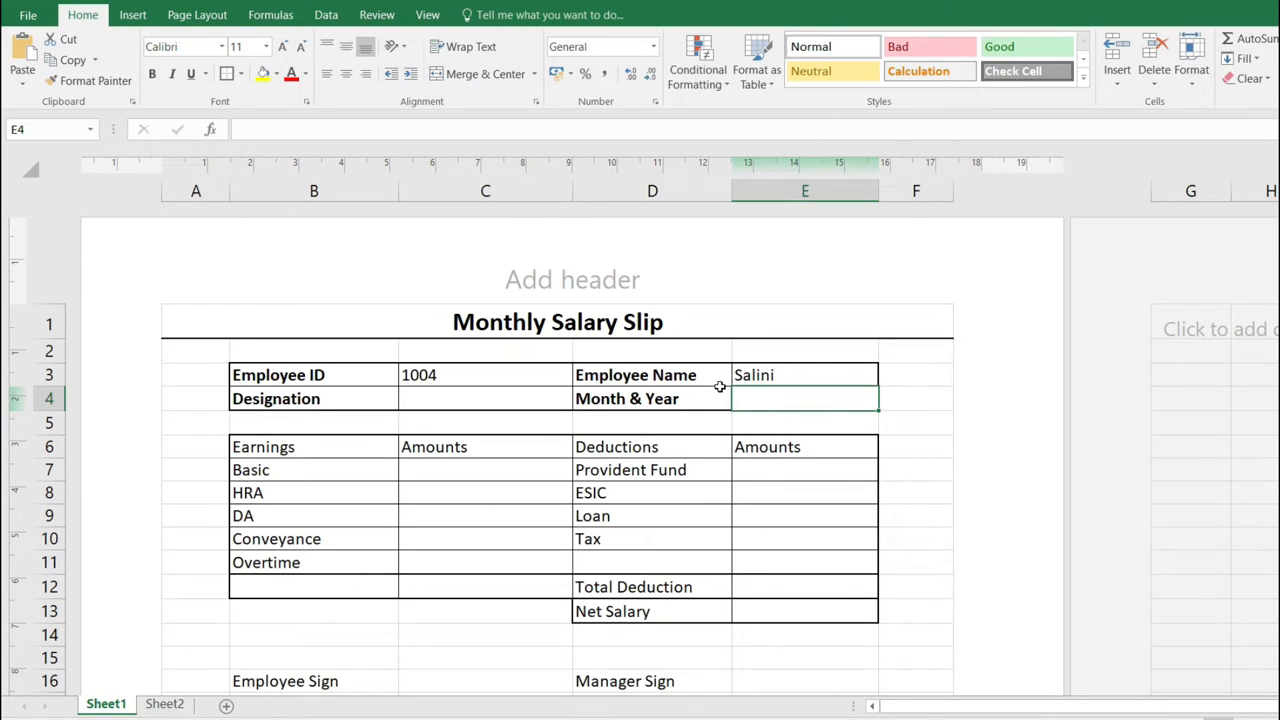
# - Copy the formula text =VLOOKUP(C3,Sheet2!A1:N11,2,0) from E3 into the Designation cell C4
pyautogui.doubleClick(801, 376)
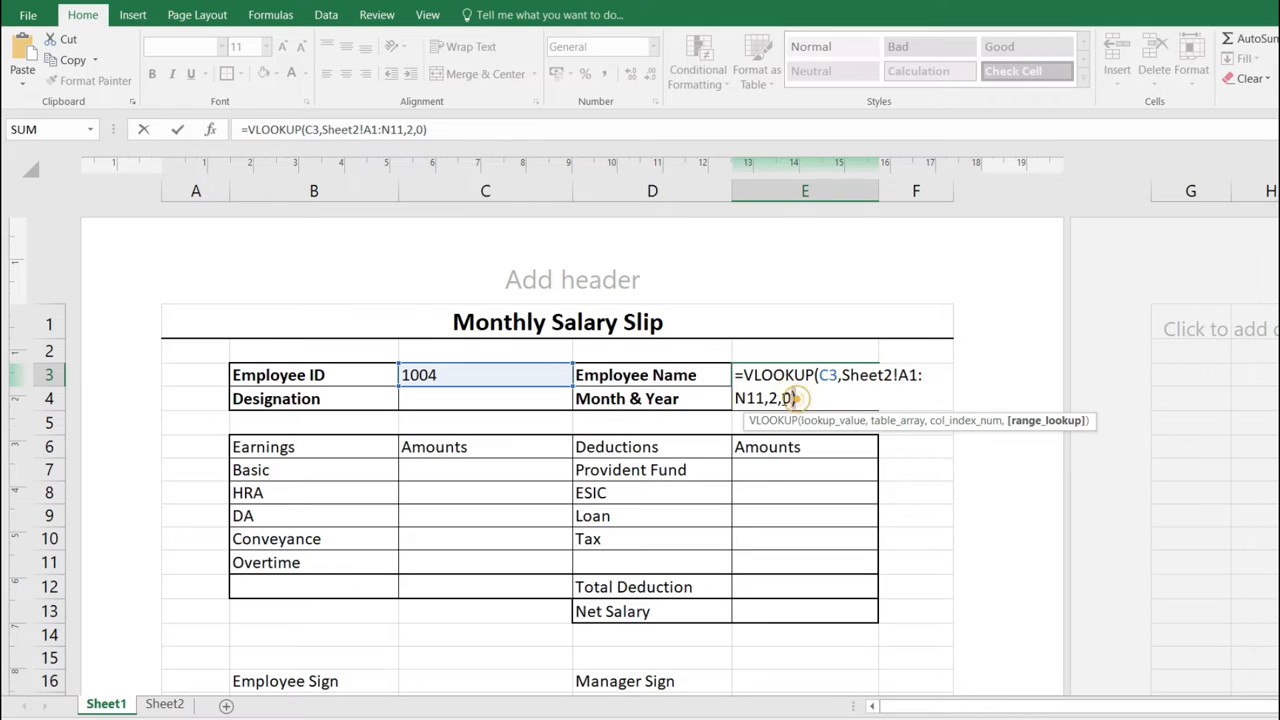
pyautogui.moveTo(795, 398); pyautogui.dragTo(734, 376)
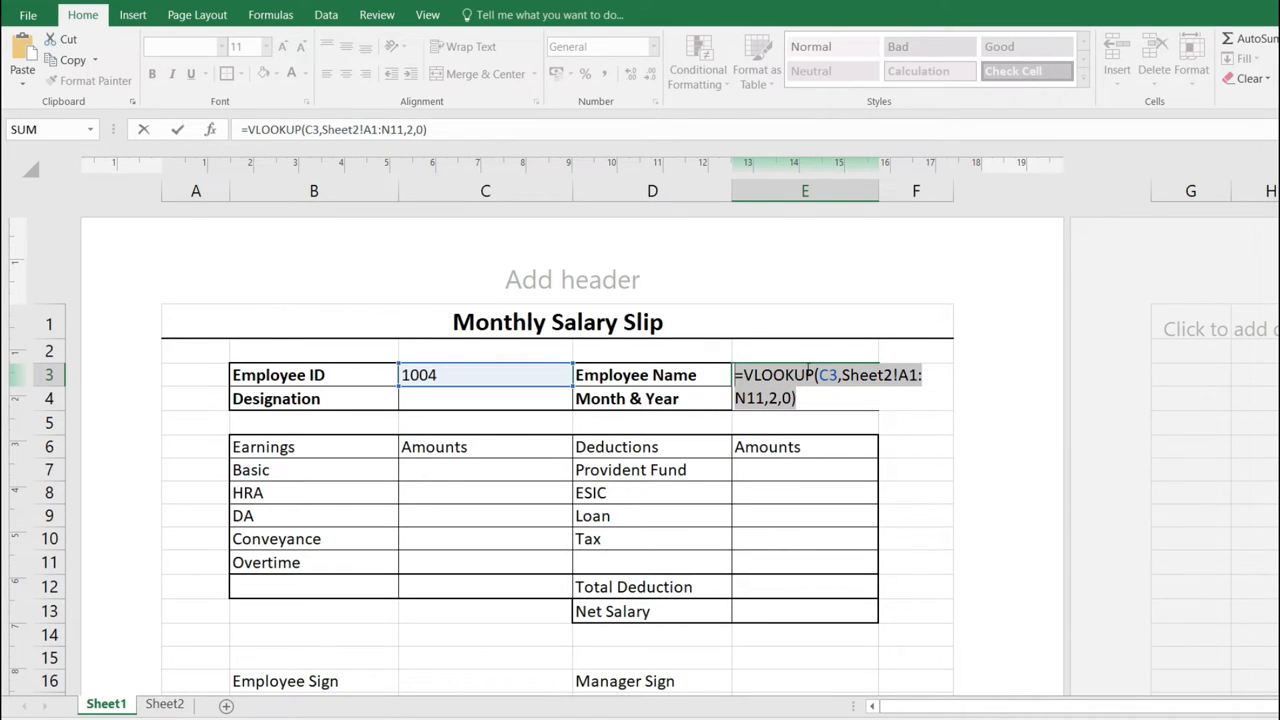
pyautogui.press('Return')
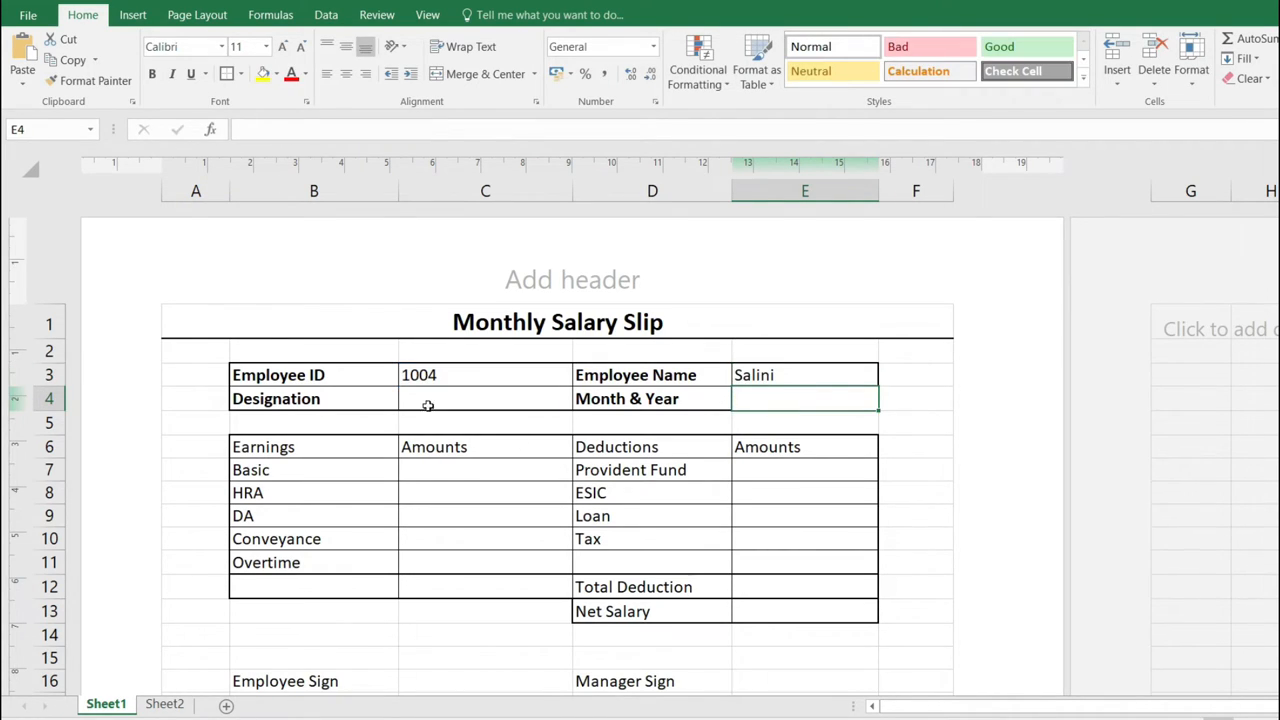
pyautogui.click(420, 394)
pyautogui.write('=VLOOKUP(C3,Sheet2!A1:B5,2,0)')
pyautogui.press('Return')
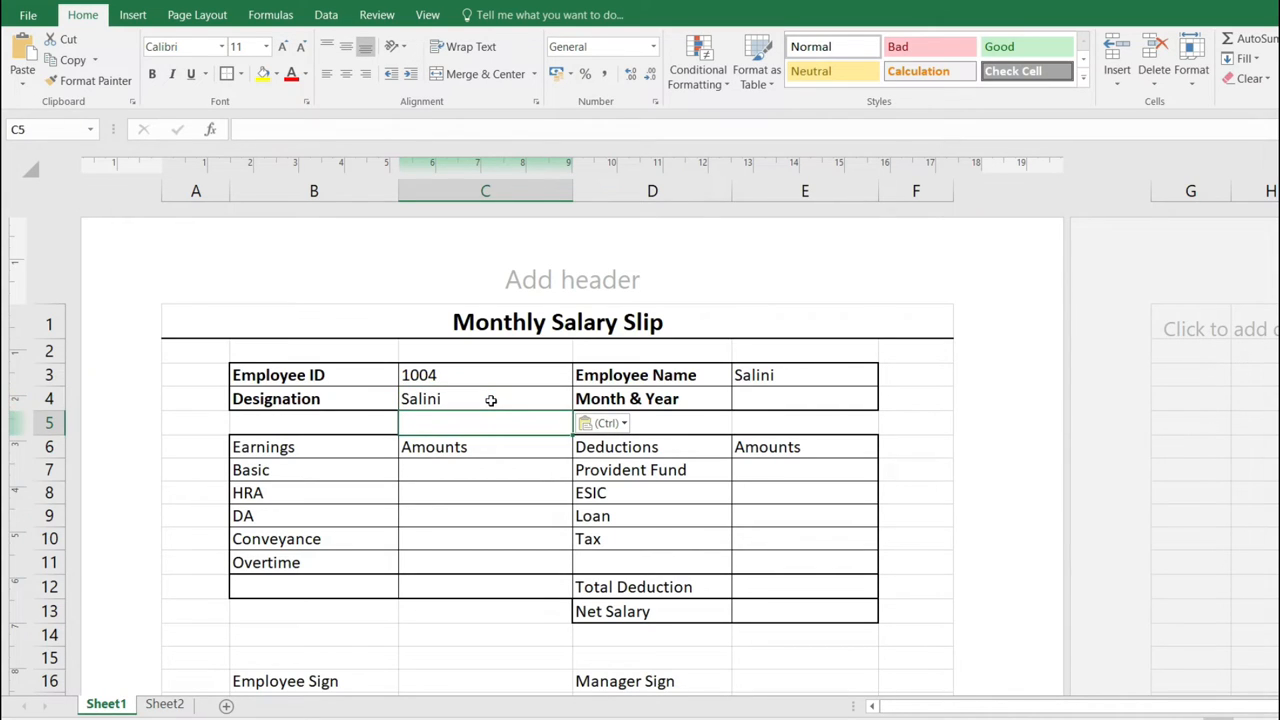
# - Set the column index of the C4 lookup formula to 3 and check the designation against Sheet2
pyautogui.click(482, 399)
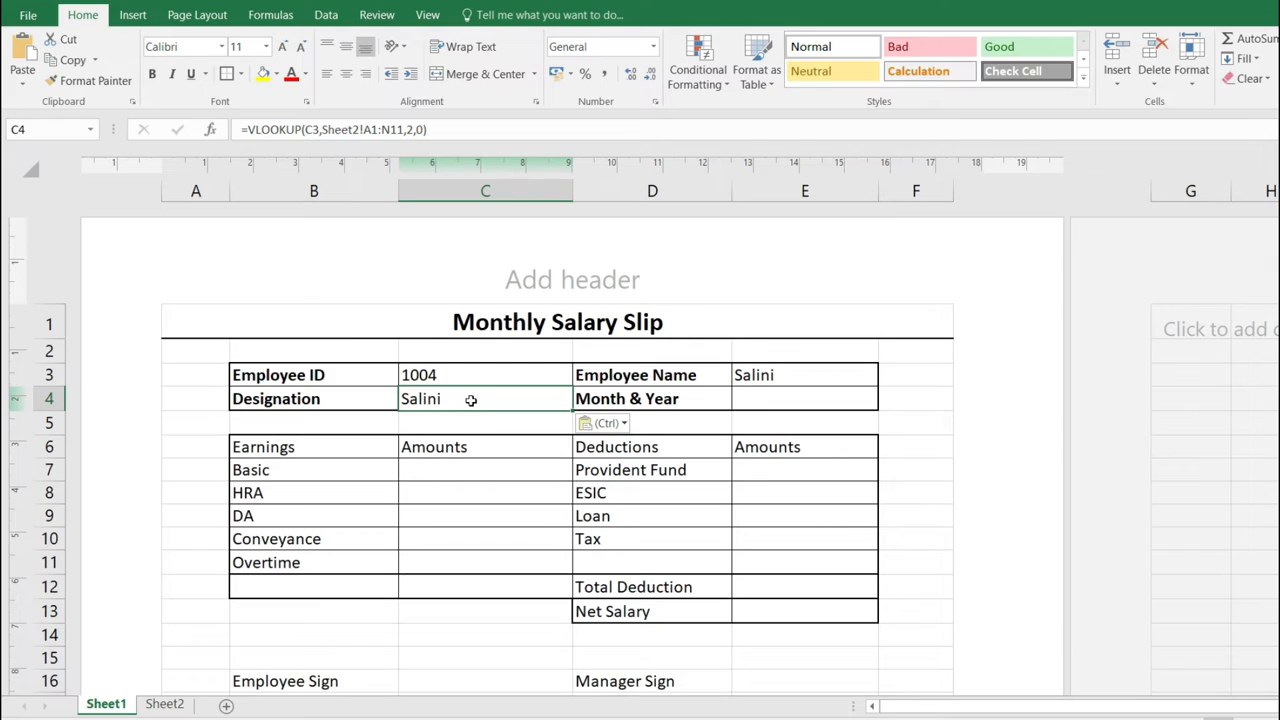
pyautogui.doubleClick(470, 400)
pyautogui.doubleClick(628, 399)
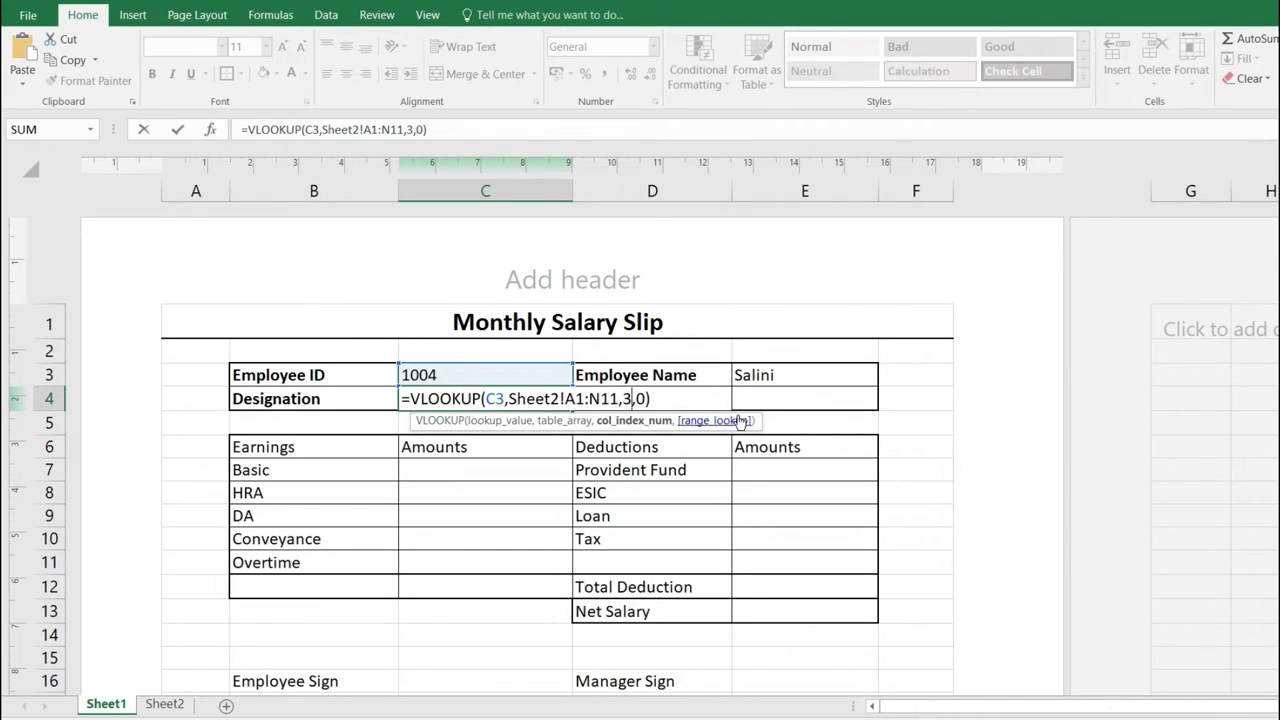
pyautogui.press('Return')
pyautogui.click(518, 398)
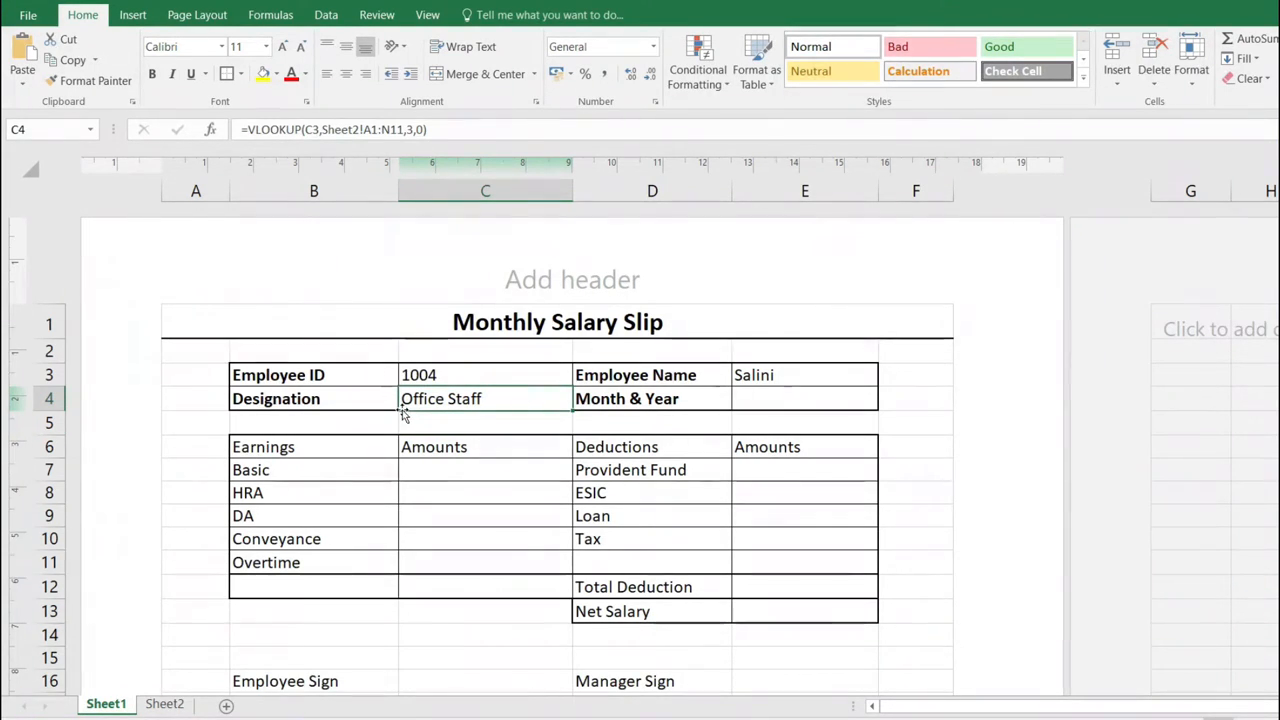
pyautogui.click(162, 705)
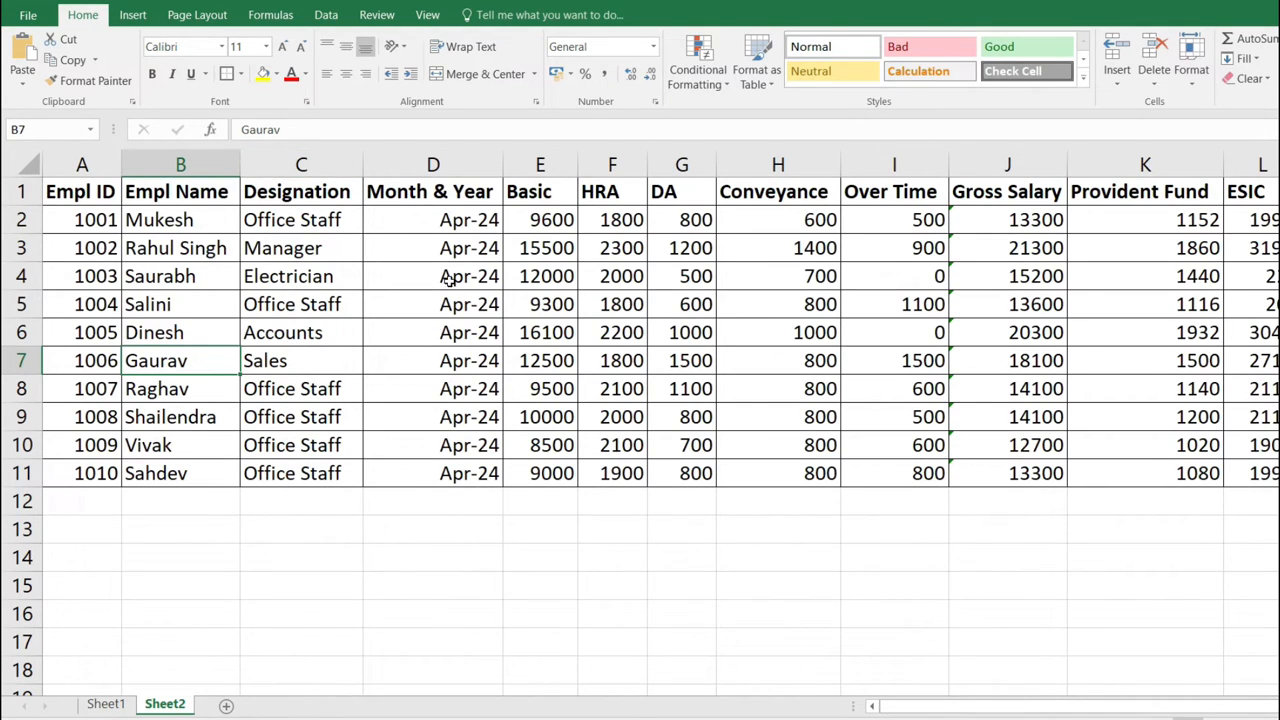
pyautogui.click(108, 704)
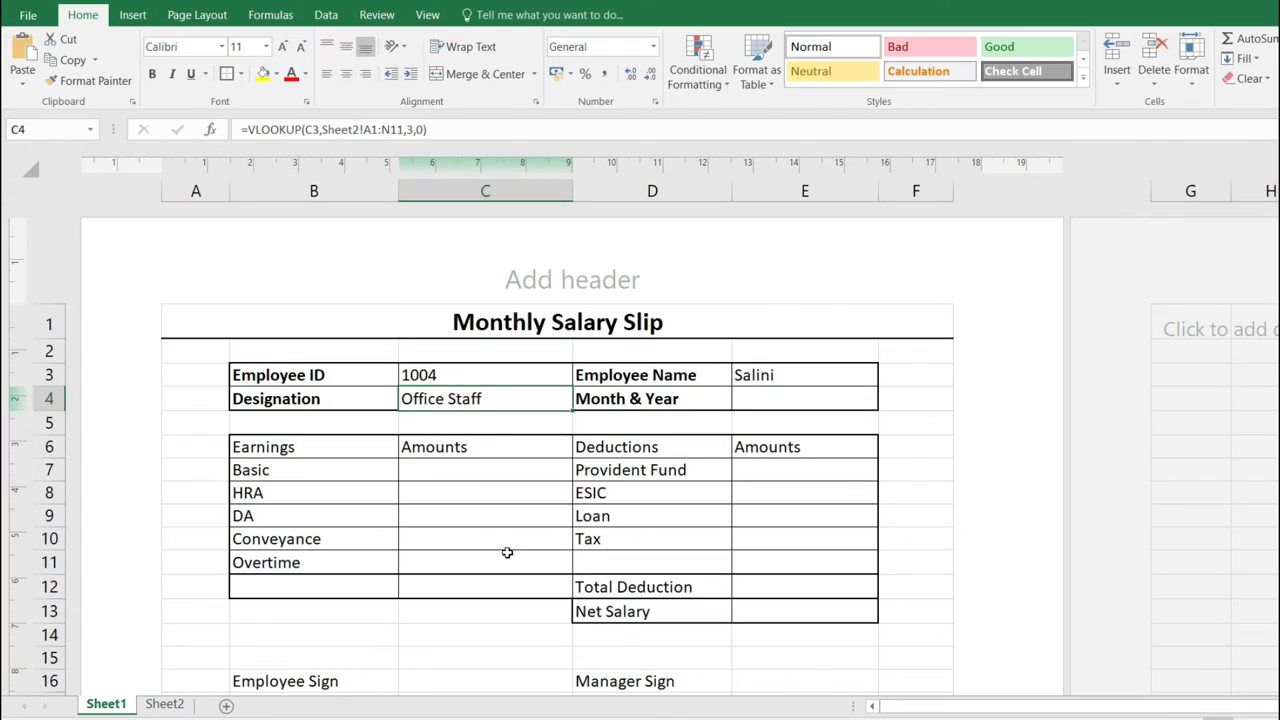
# - Fill the Month & Year cell E4 with the copied VLOOKUP formula, using column index 4 from Sheet2
pyautogui.click(777, 401)
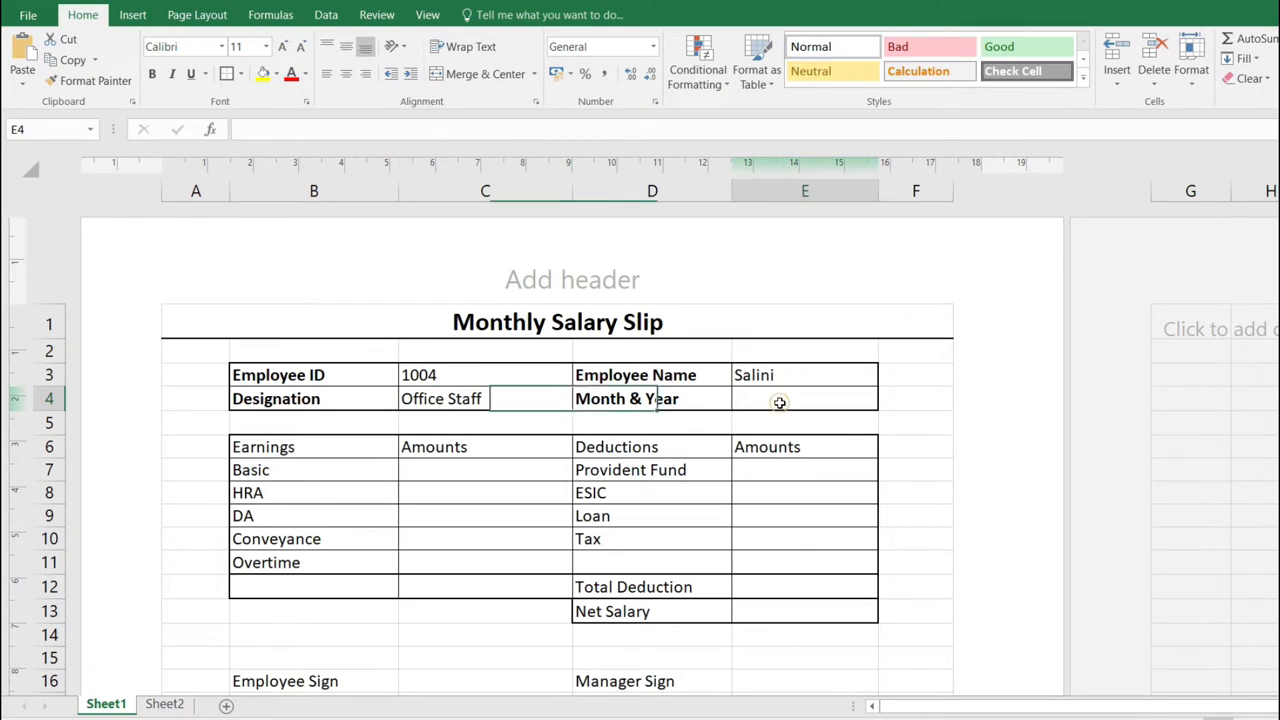
pyautogui.hotkey('ctrl', 'v')
pyautogui.doubleClick(777, 401)
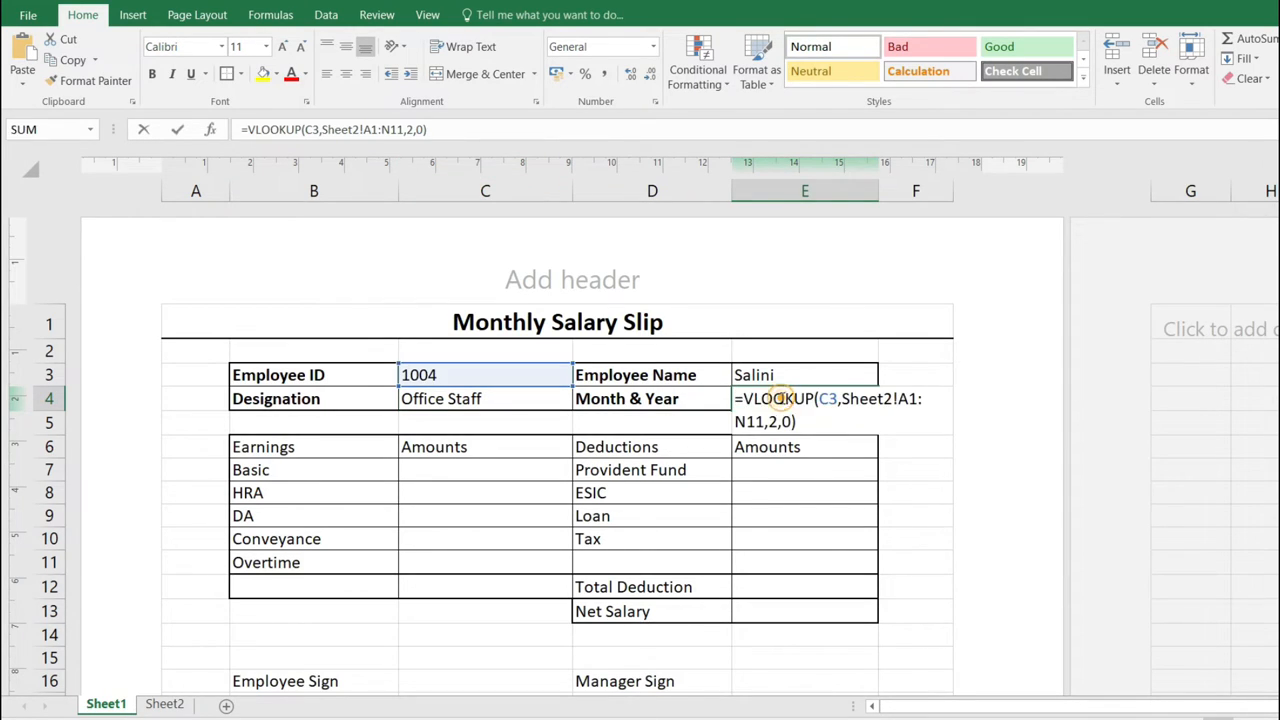
pyautogui.doubleClick(776, 421)
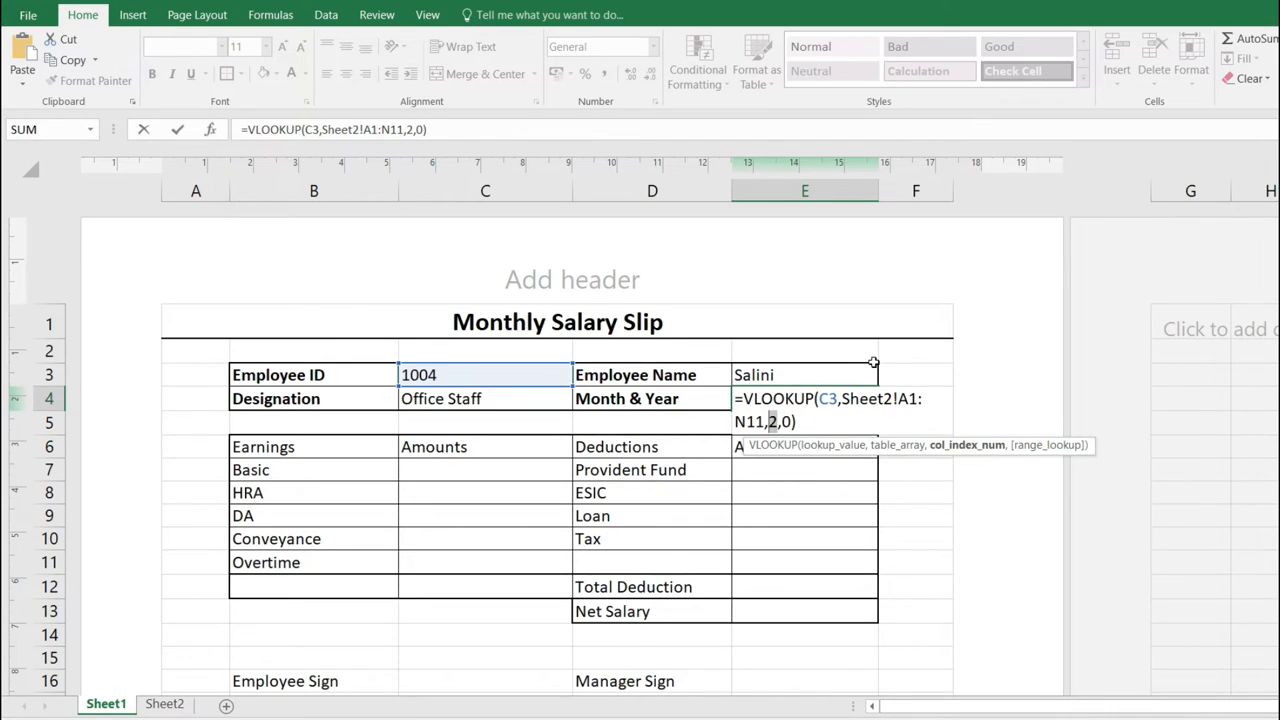
pyautogui.click(165, 705)
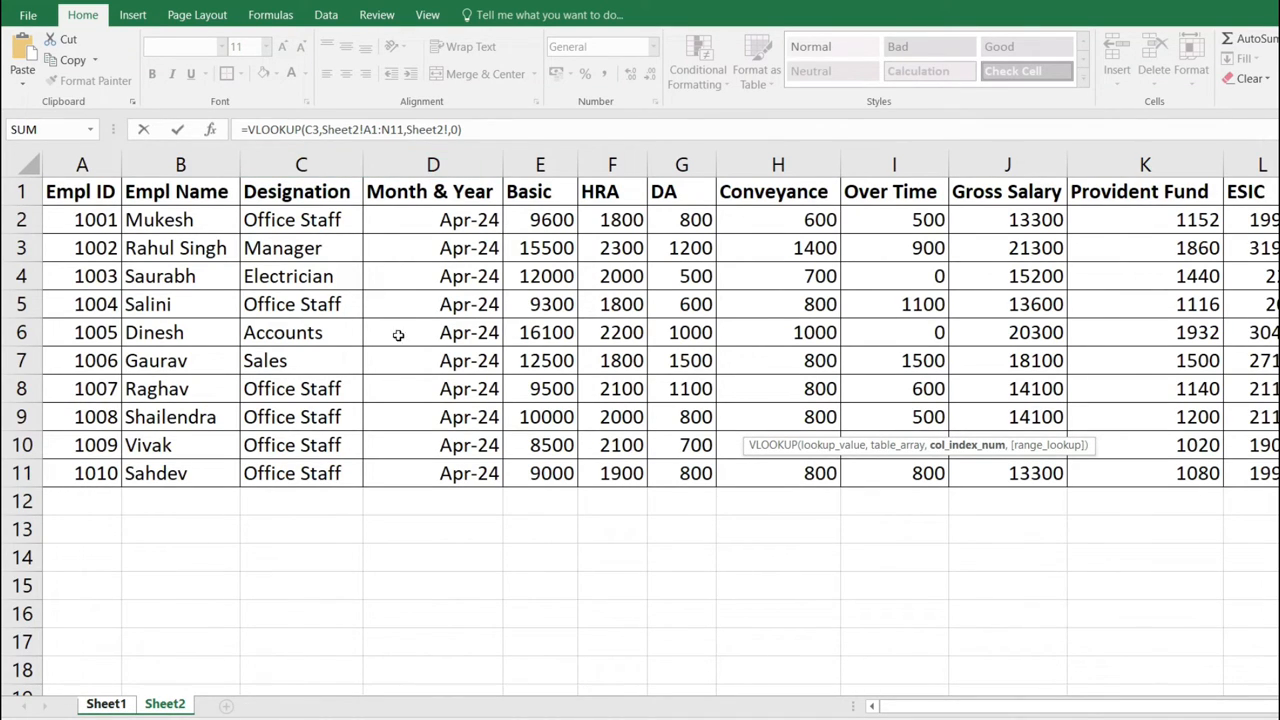
pyautogui.click(118, 704)
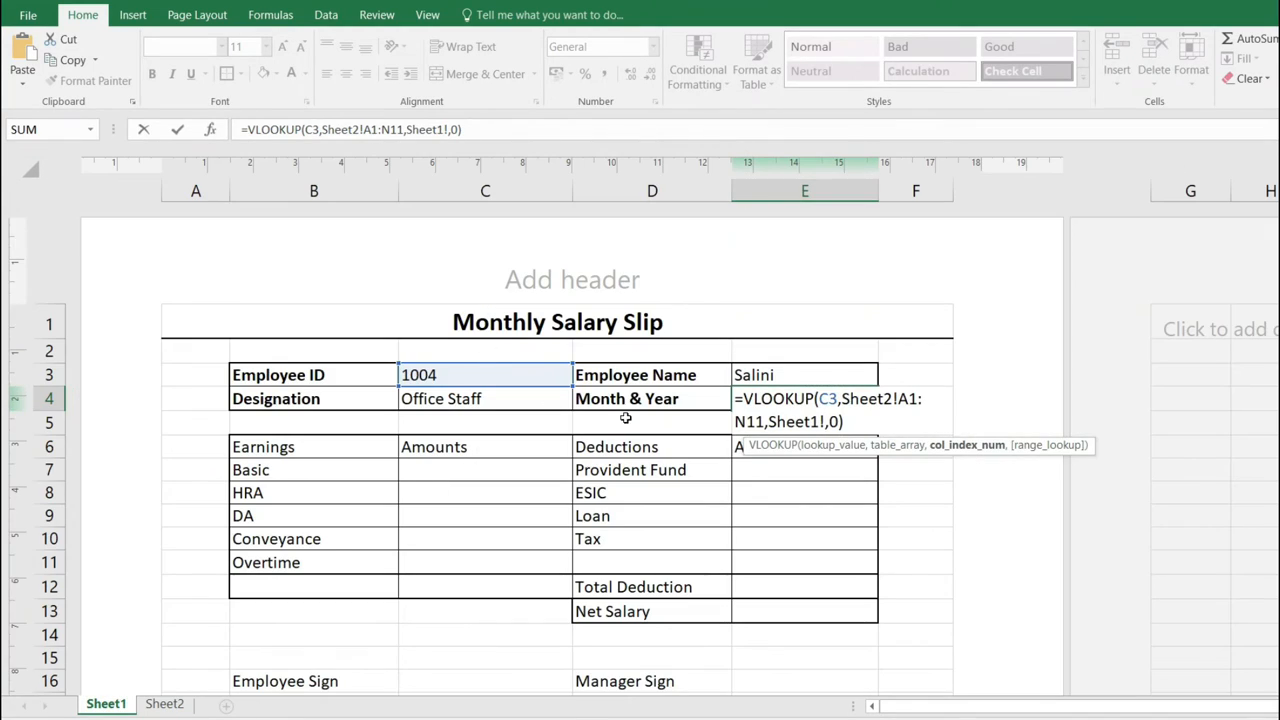
pyautogui.moveTo(823, 421); pyautogui.dragTo(768, 421)
pyautogui.press('BackSpace')
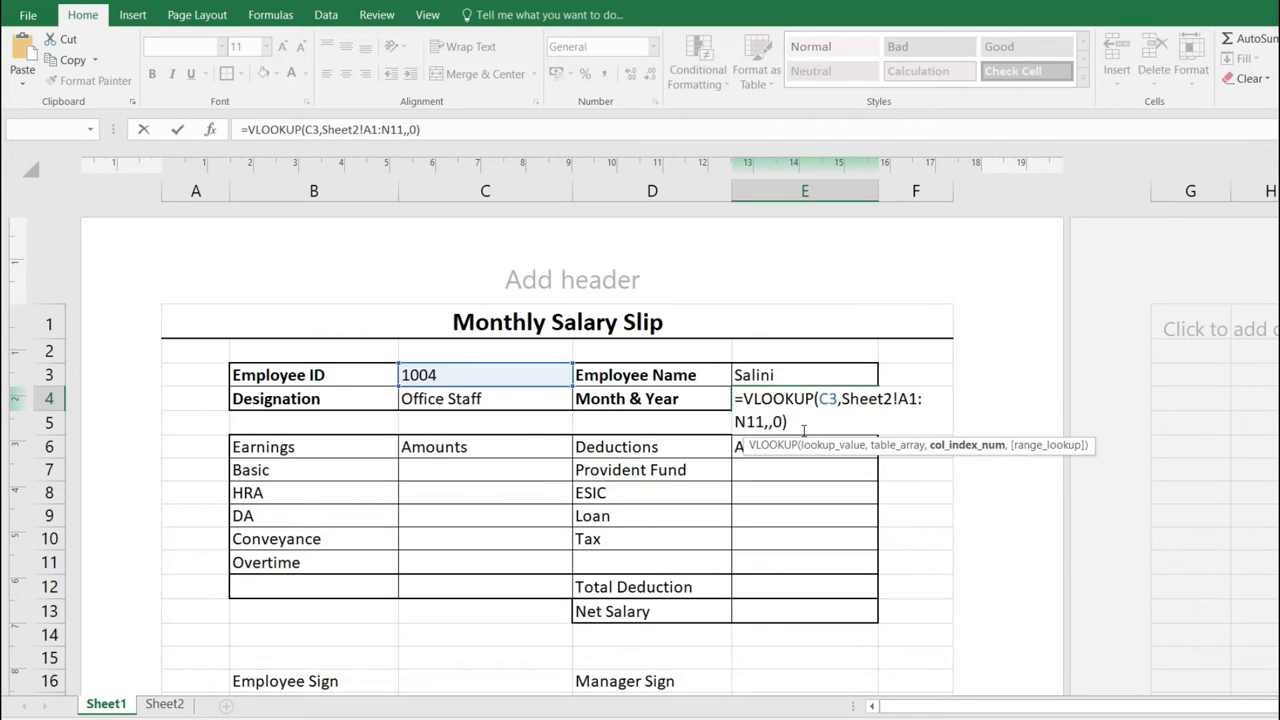
pyautogui.write('4')
pyautogui.press('Return')
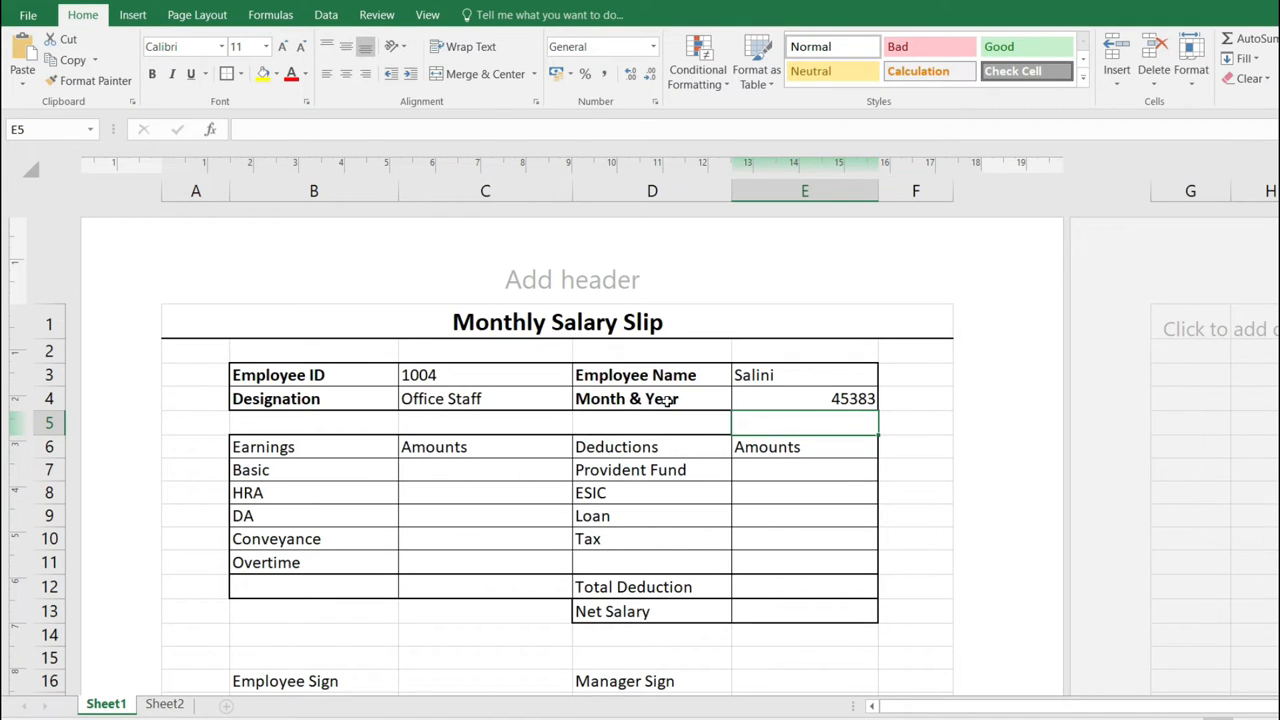
# - Format the Month & Year value in E4 with the custom number format mmm-yy
pyautogui.click(820, 400)
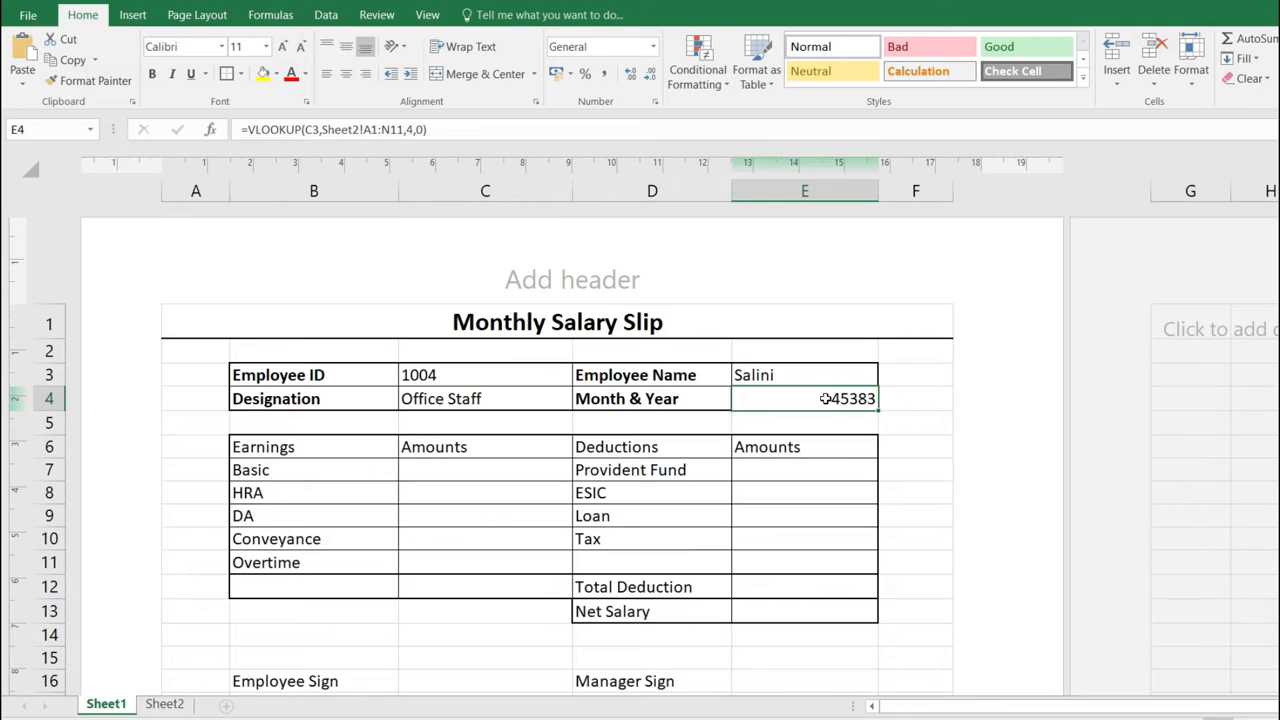
pyautogui.click(655, 105)
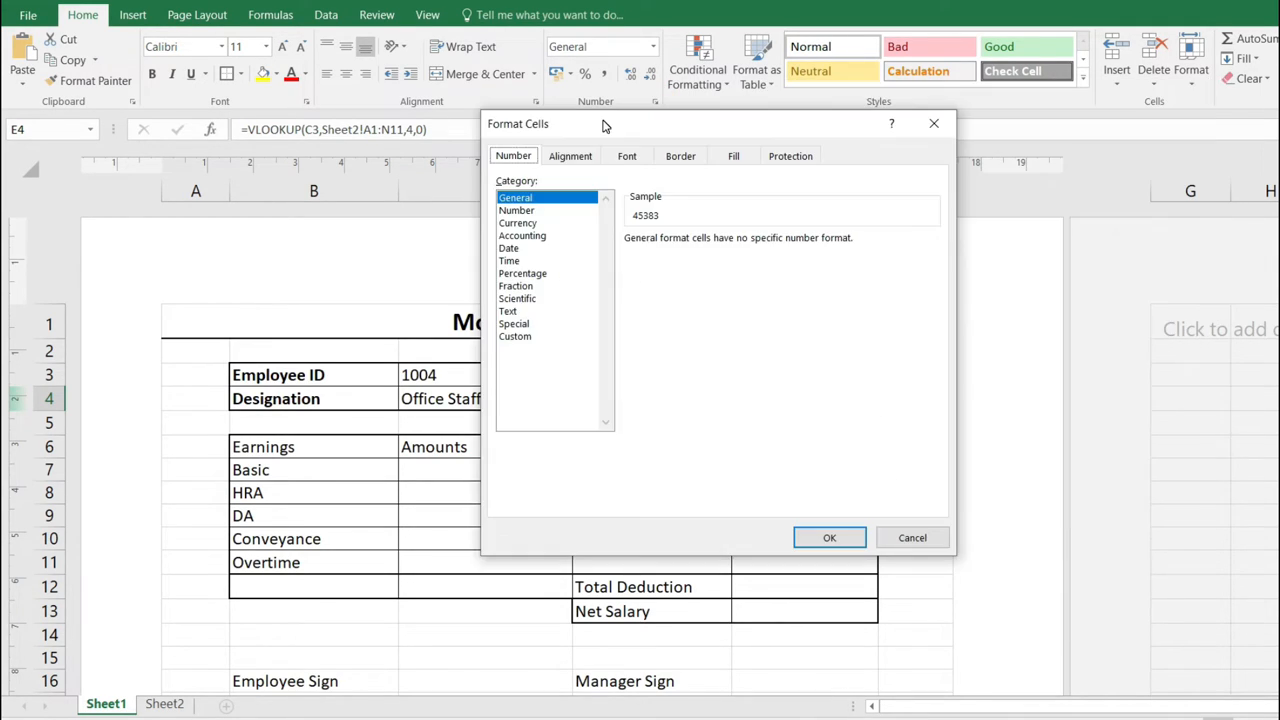
pyautogui.click(526, 341)
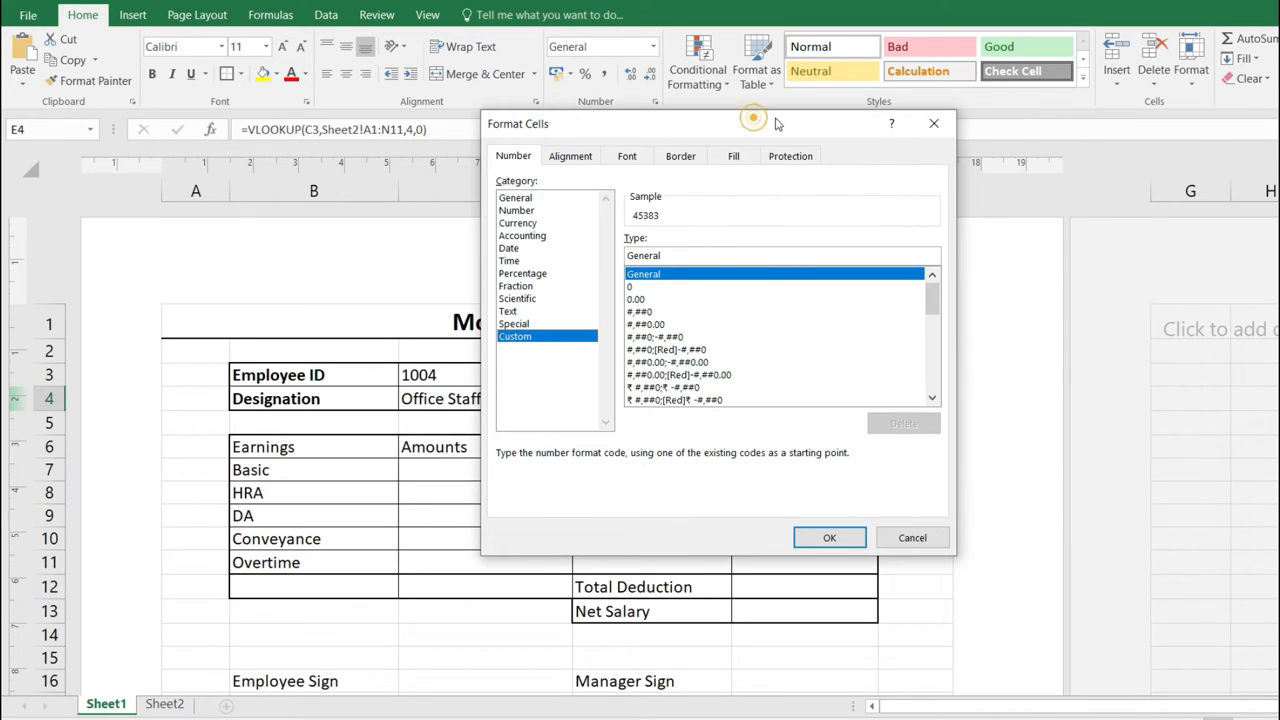
pyautogui.moveTo(751, 114); pyautogui.dragTo(855, 100)
pyautogui.doubleClick(762, 242)
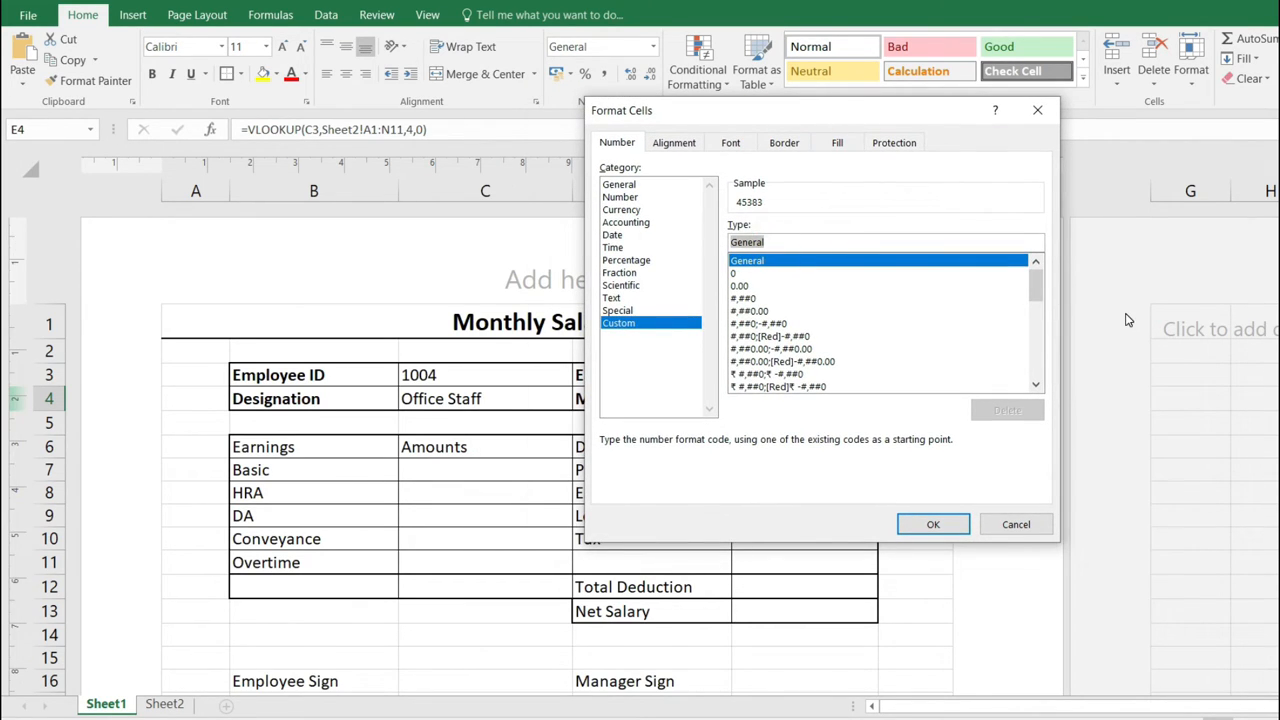
pyautogui.write('mmm')
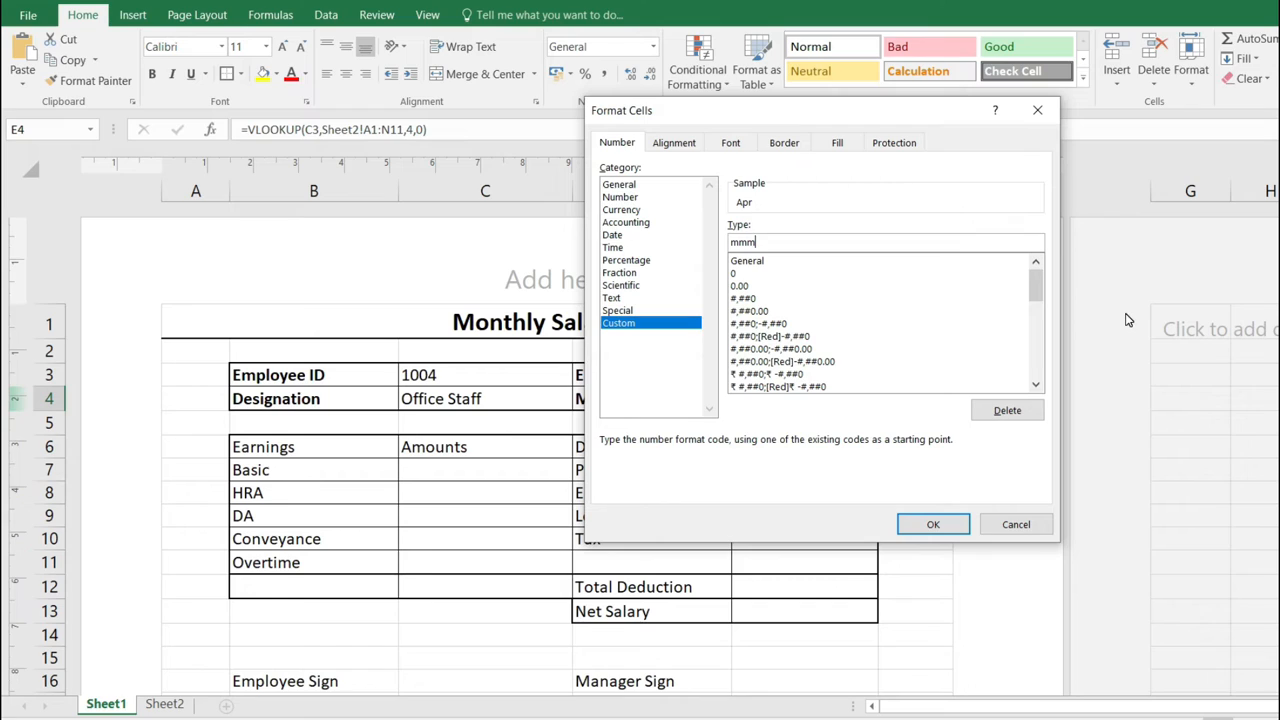
pyautogui.write('-yy')
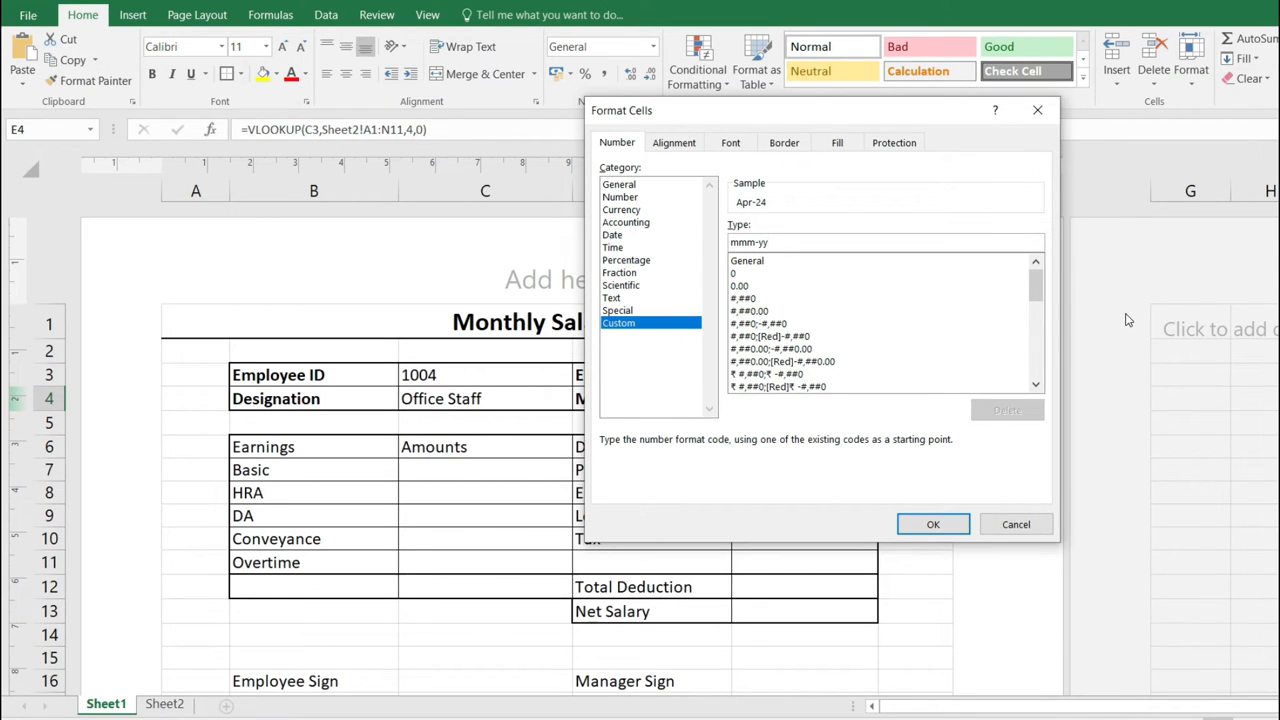
pyautogui.click(933, 524)
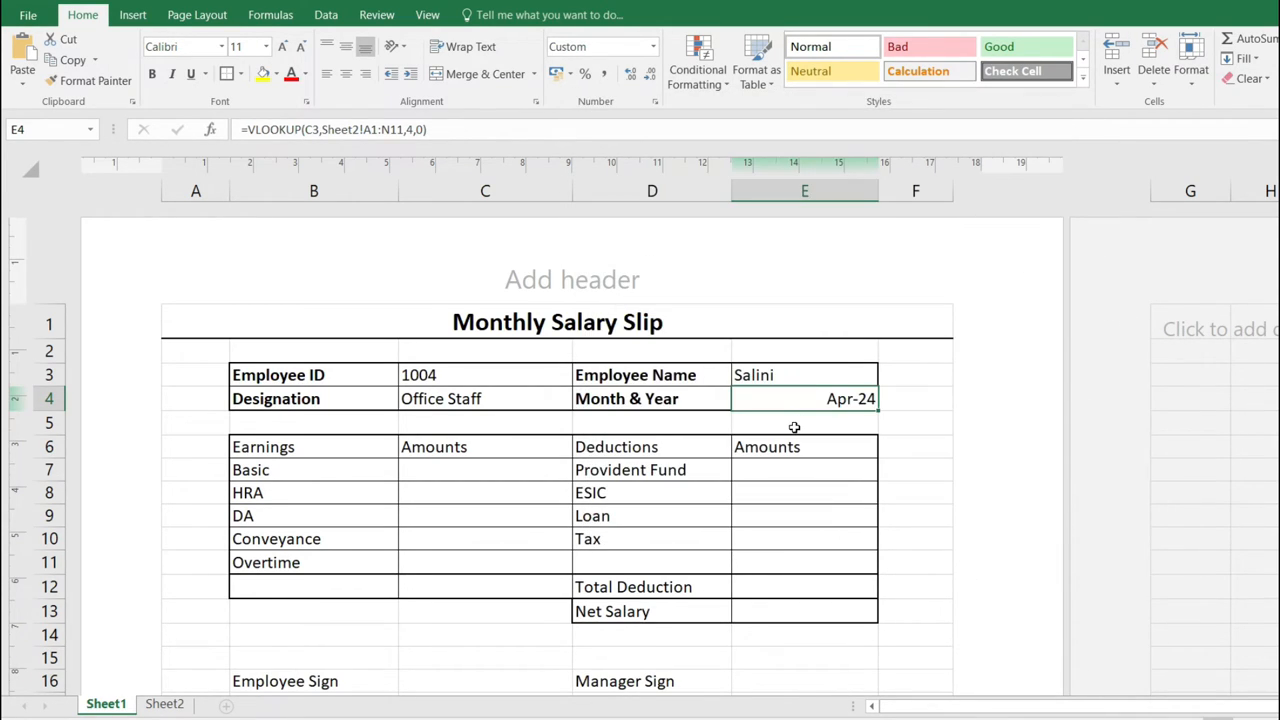
# - Add the copied lookup formula to the Basic amount cell C7 and set its column index to 5
pyautogui.click(535, 468)
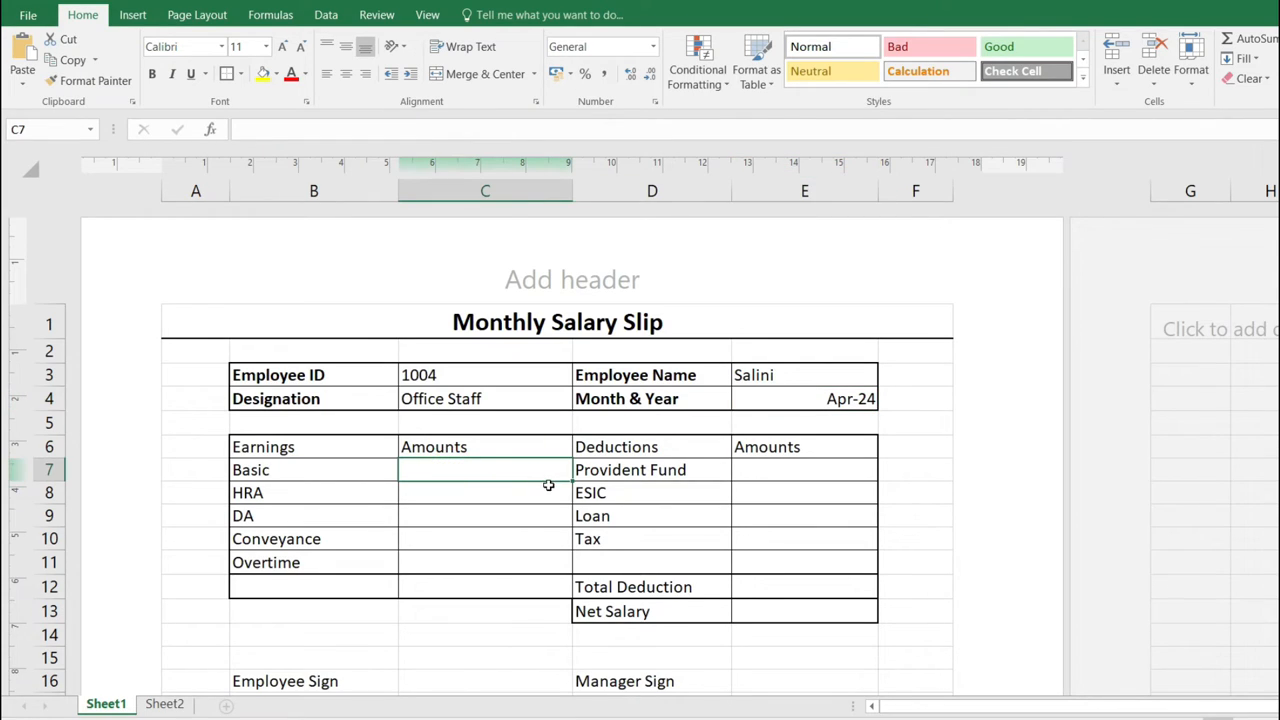
pyautogui.hotkey('ctrl', 'v')
pyautogui.doubleClick(493, 469)
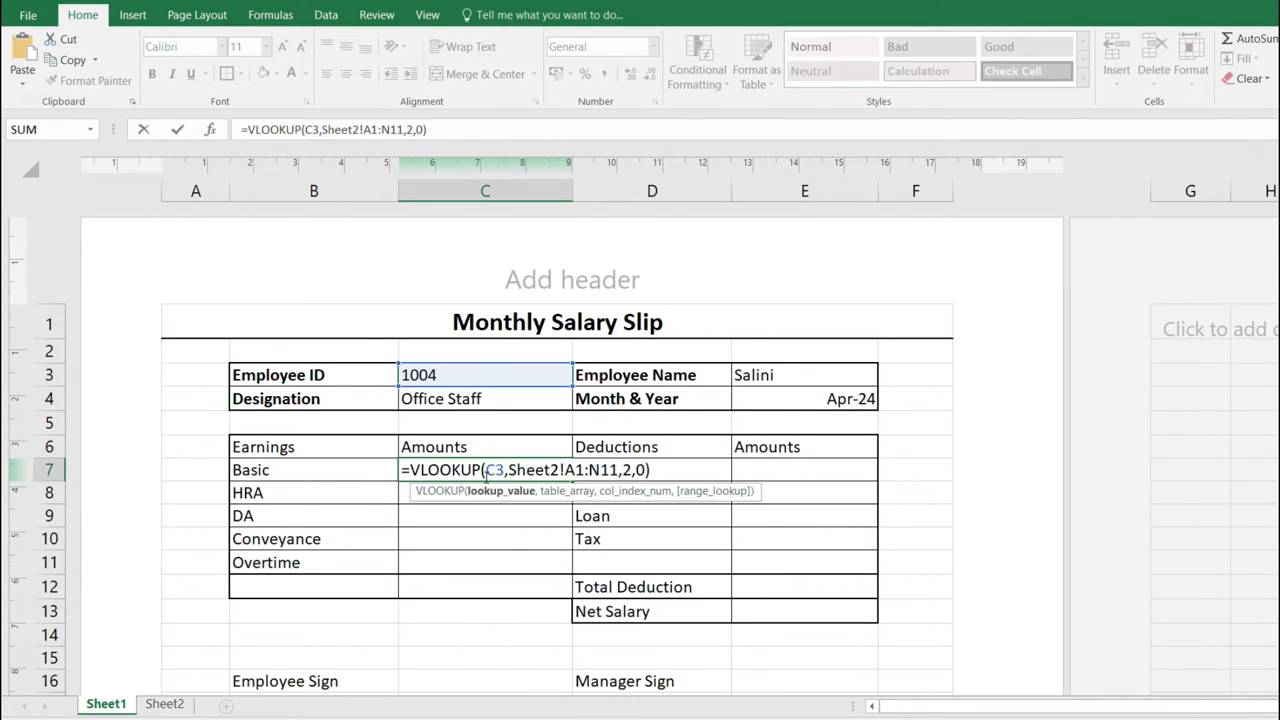
pyautogui.press('Return')
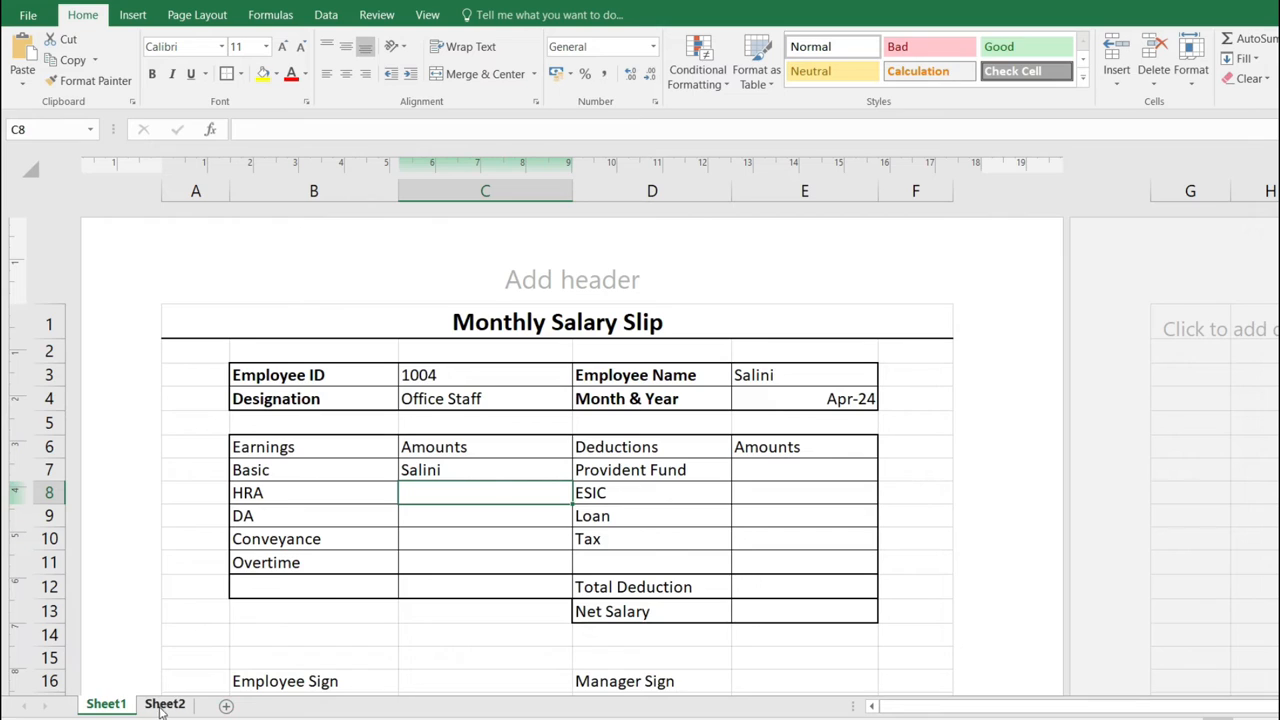
pyautogui.click(165, 704)
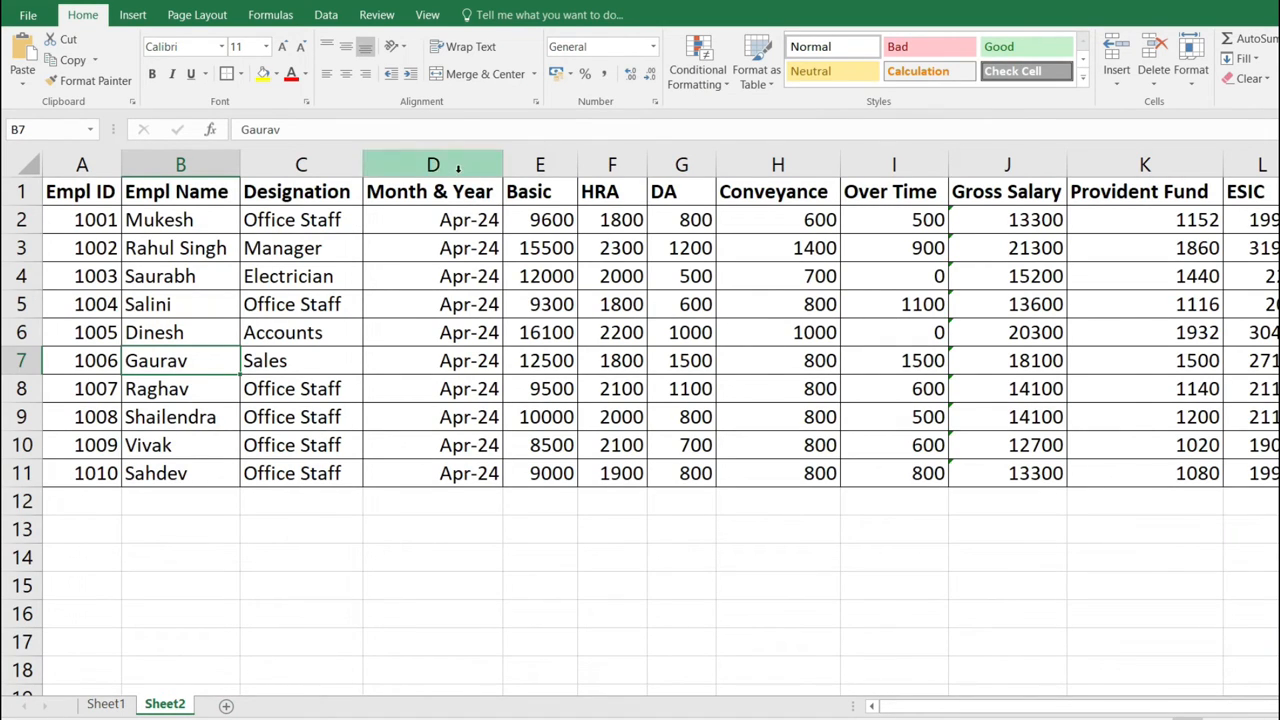
pyautogui.click(105, 704)
pyautogui.doubleClick(470, 469)
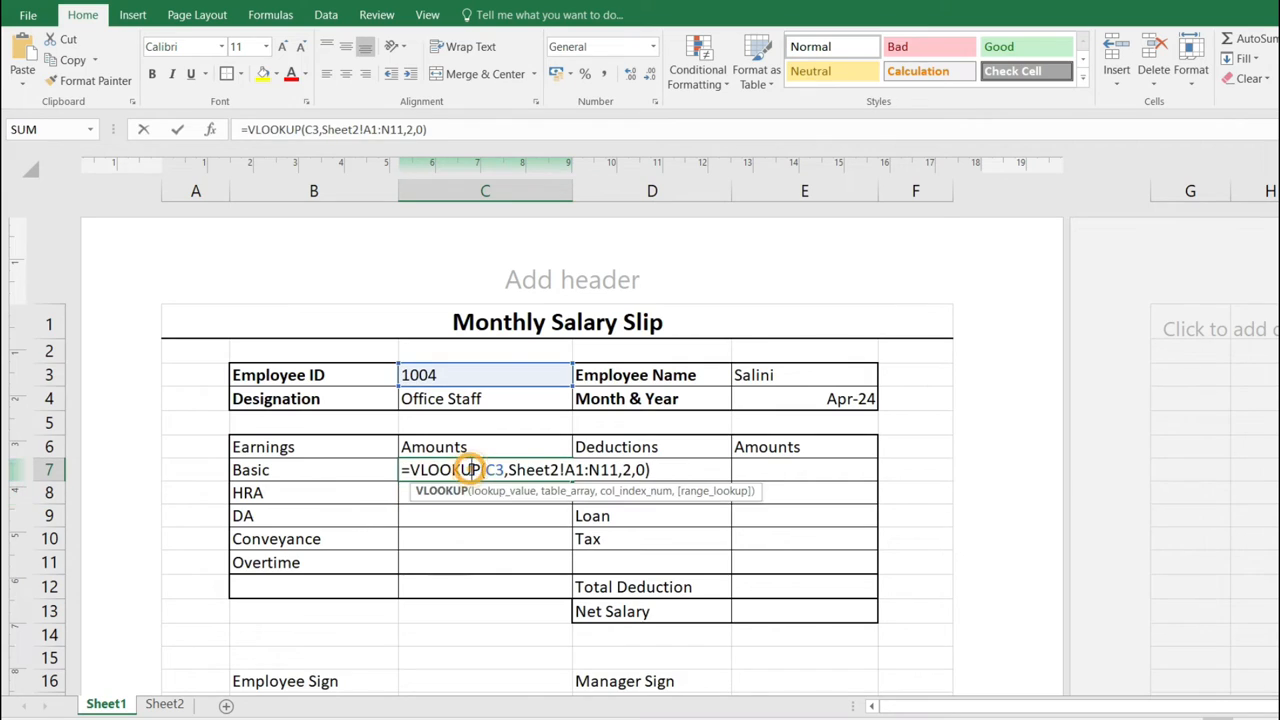
pyautogui.doubleClick(625, 469)
pyautogui.write('5')
pyautogui.press('Return')
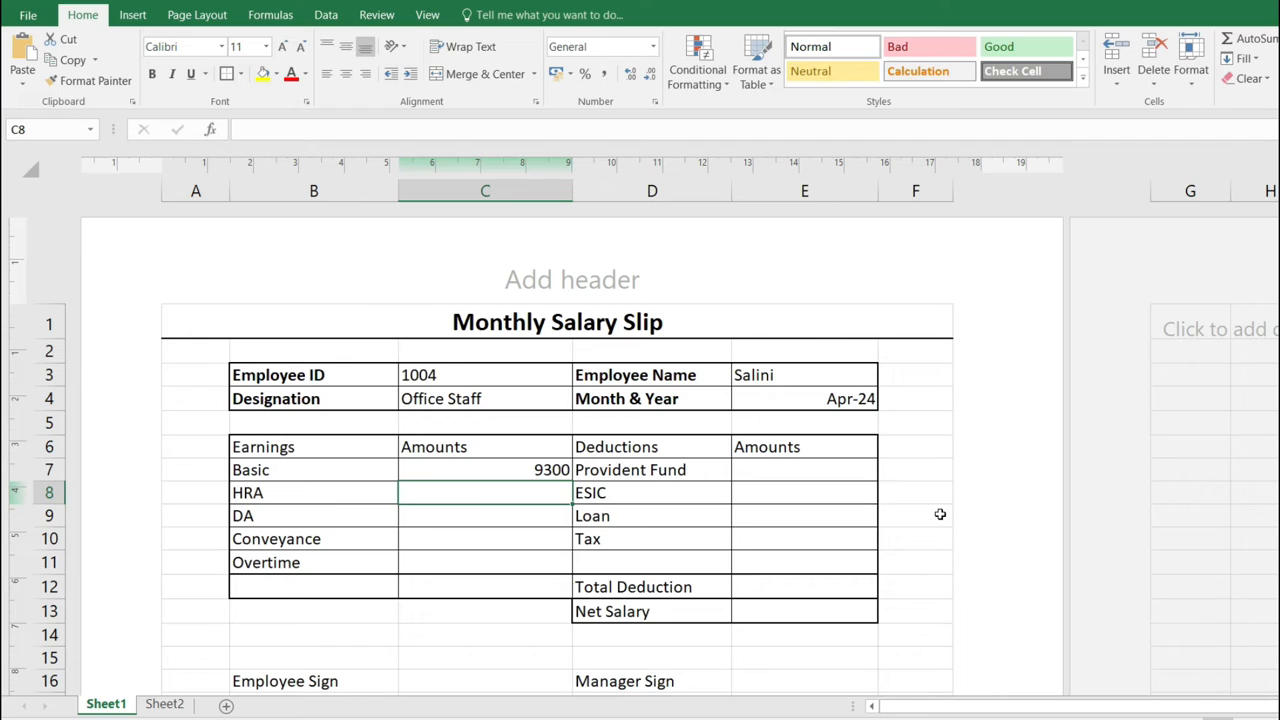
# - Enter =VLOOKUP(C3,Sheet2!A1:N11,6,0) in the HRA amount cell C8, reusing the copied formula
pyautogui.write('=VLOOKUP(C3,Sheet2!A1:N11,2,0)')
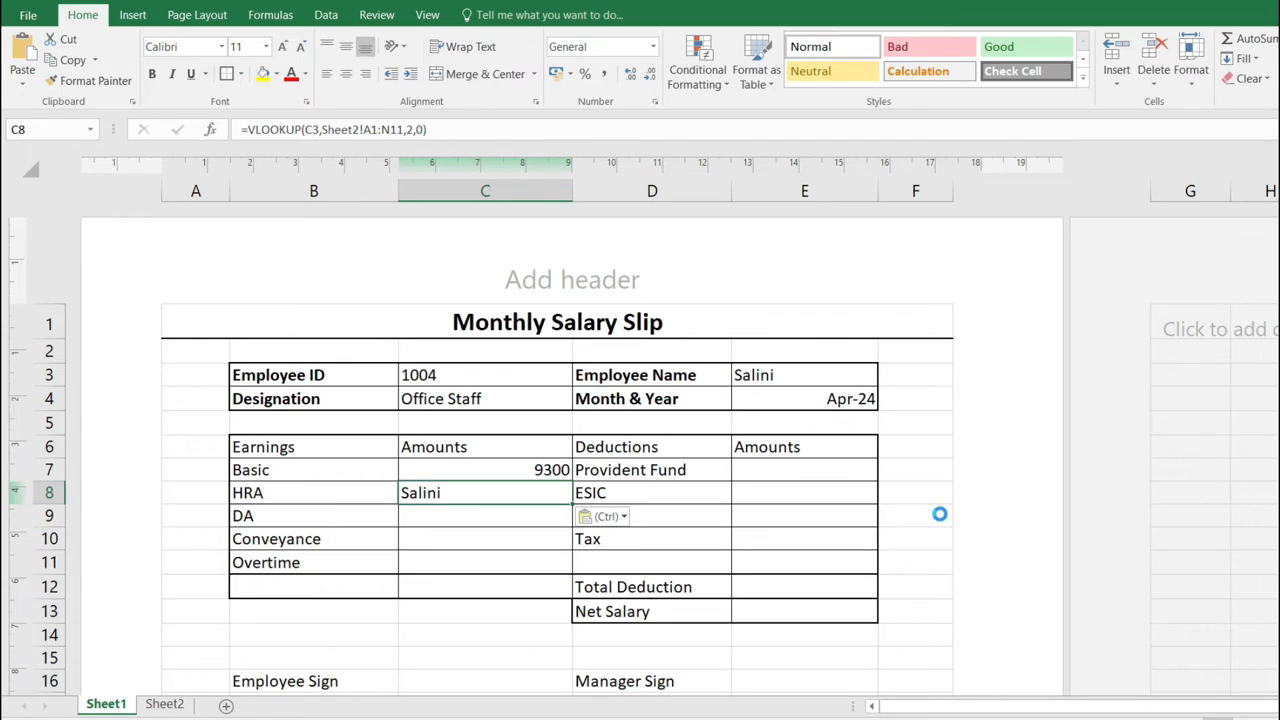
pyautogui.doubleClick(508, 492)
pyautogui.doubleClick(630, 493)
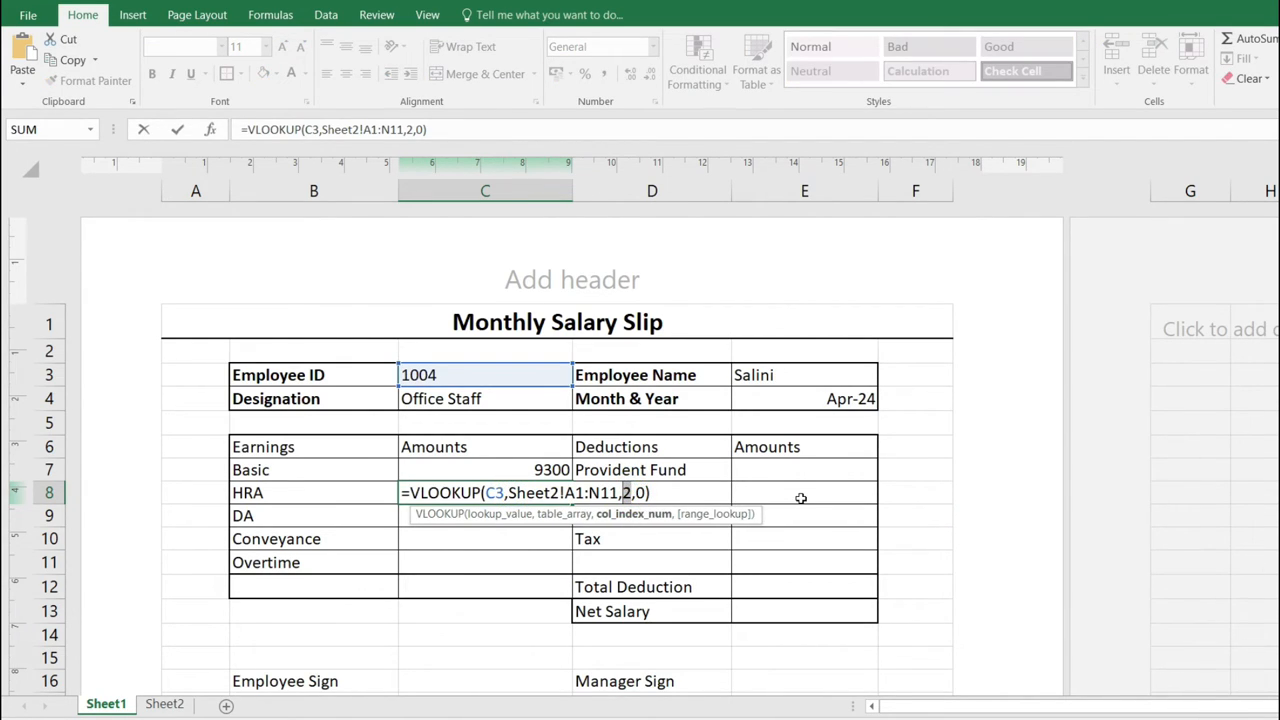
pyautogui.write('6')
pyautogui.press('Return')
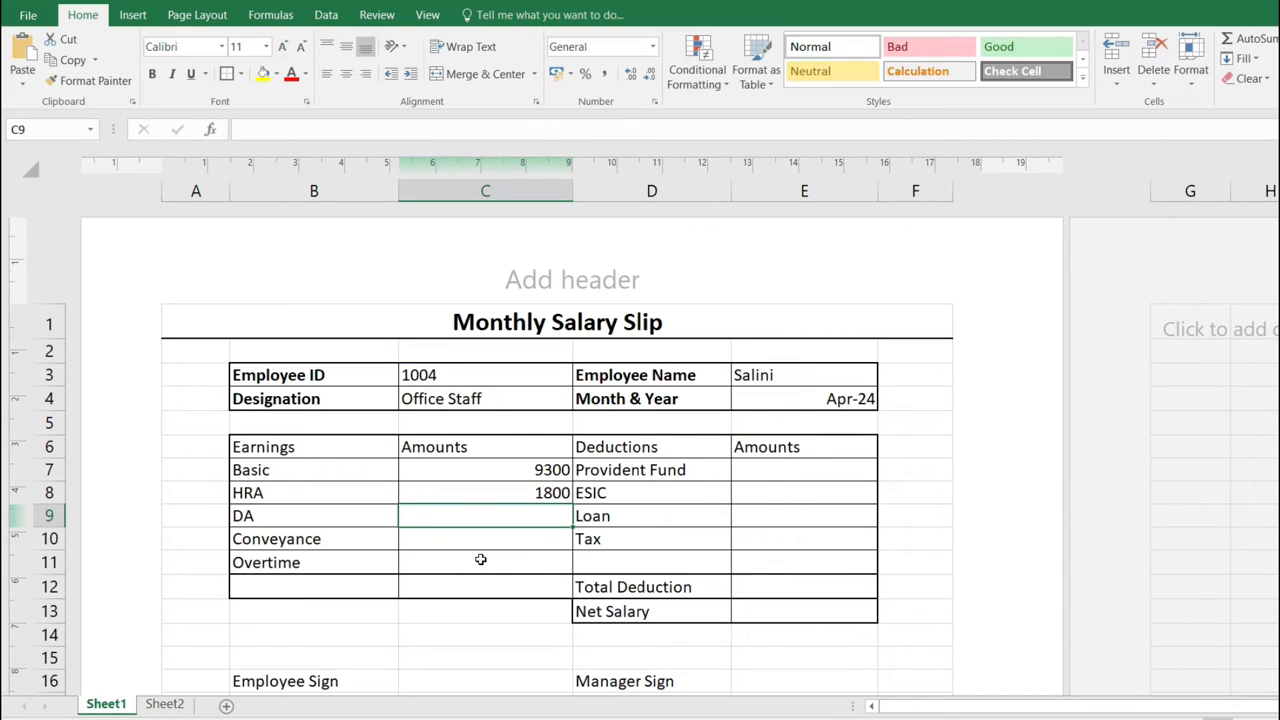
# - Put the copied lookup formula in the DA amount cell C9 and change its column index to Sheet2's DA column
pyautogui.write('=VLOOKUP(C3,Sheet2!A1:N11,2,0)')
pyautogui.doubleClick(508, 515)
pyautogui.doubleClick(630, 515)
pyautogui.press('Return')
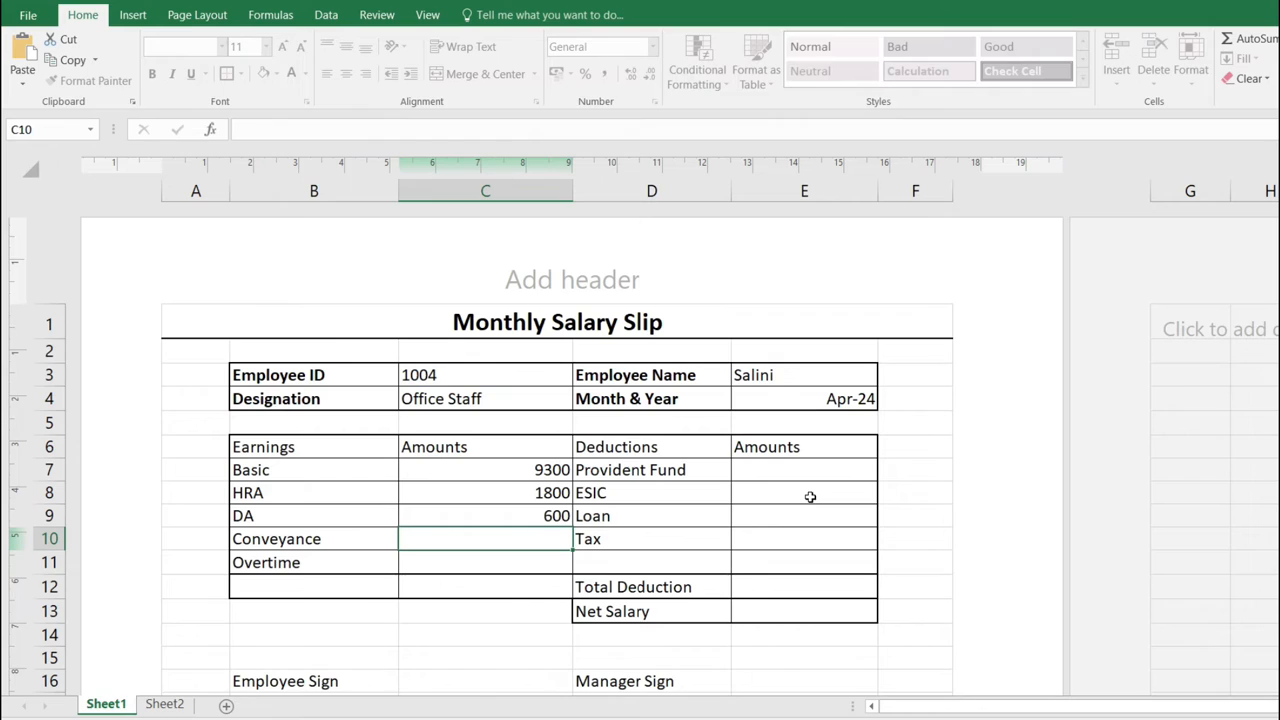
# - Reuse the copied lookup formula in the Conveyance amount cell C10 with column index 8
pyautogui.write('=VLOOKUP(C3,Sheet2!A1:N11,2,0)')
pyautogui.doubleClick(510, 538)
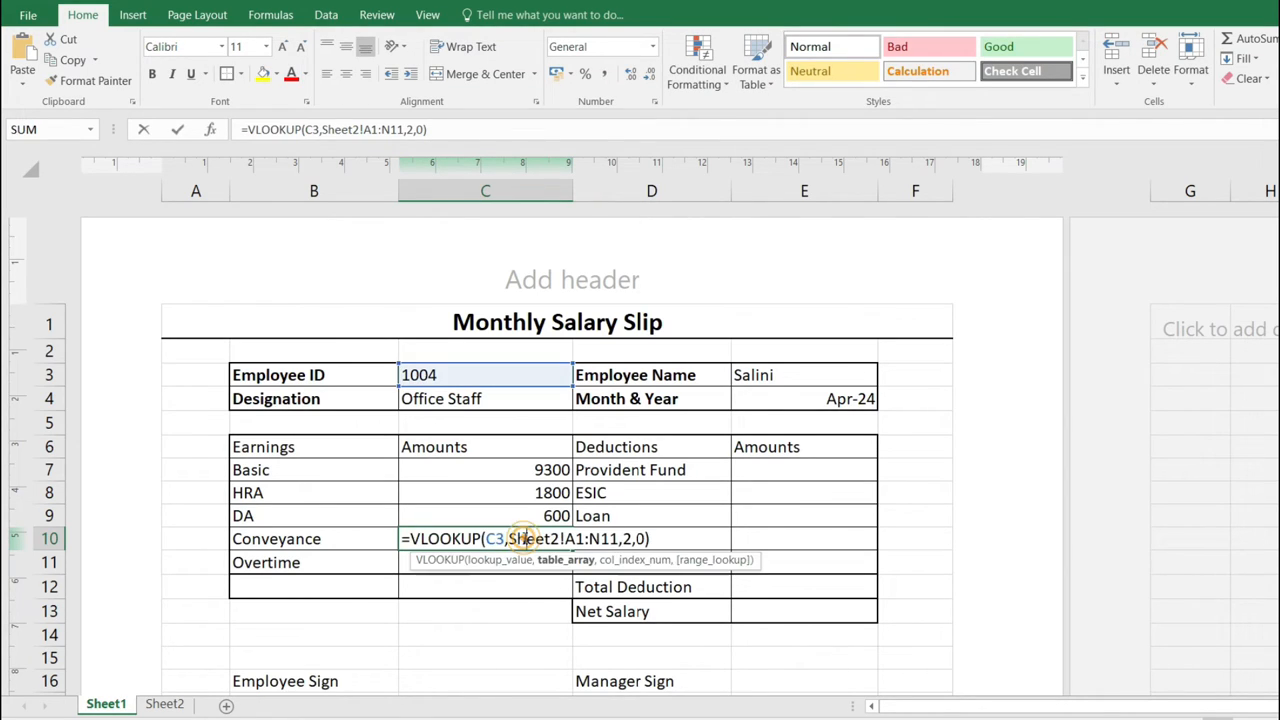
pyautogui.doubleClick(628, 538)
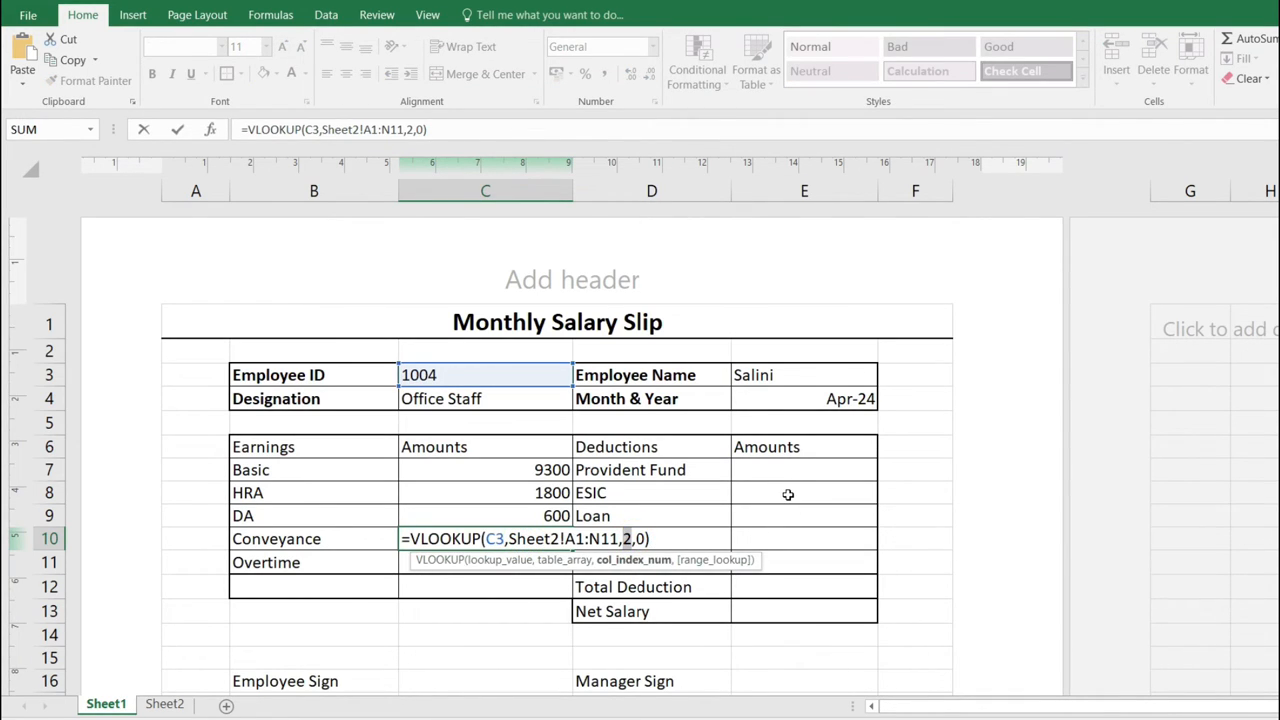
pyautogui.write('8')
pyautogui.press('Return')
# - Insert the copied lookup formula in the Overtime amount cell C11 with column index 9
pyautogui.write('=VLOOKUP(C3,Sheet2!A1:N11,2,0)')
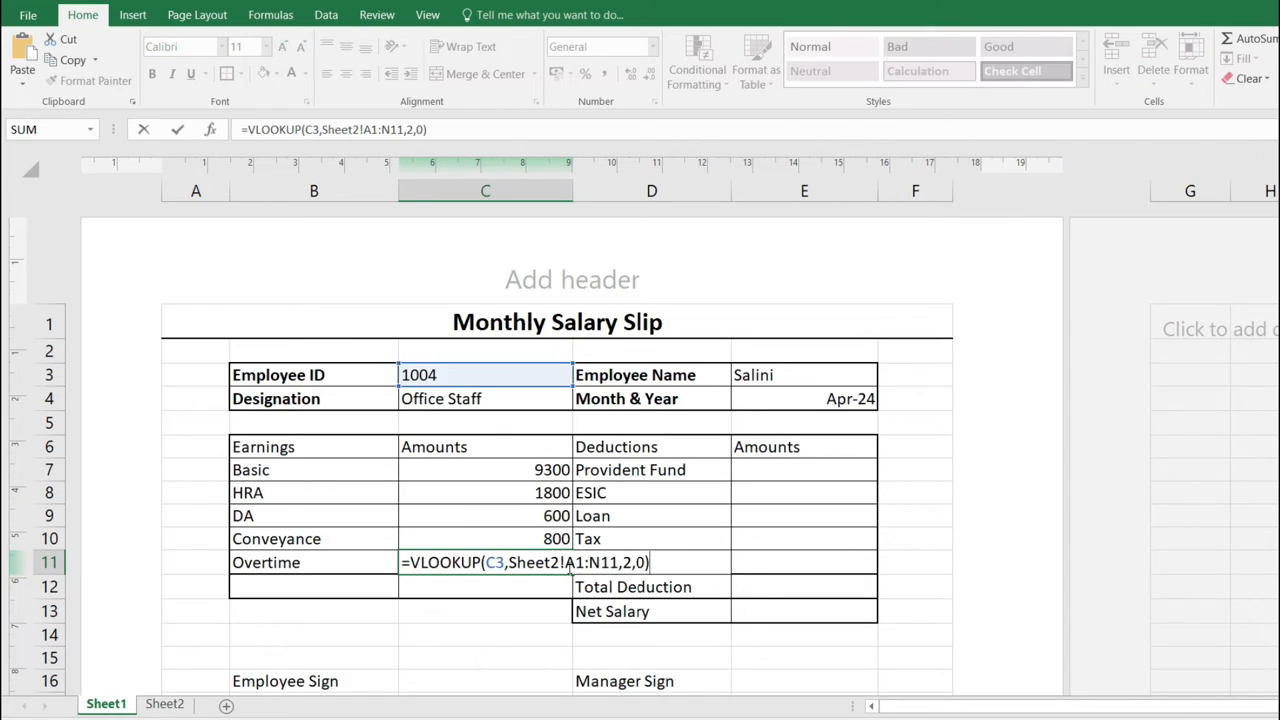
pyautogui.doubleClick(627, 562)
pyautogui.write('9')
pyautogui.press('Return')
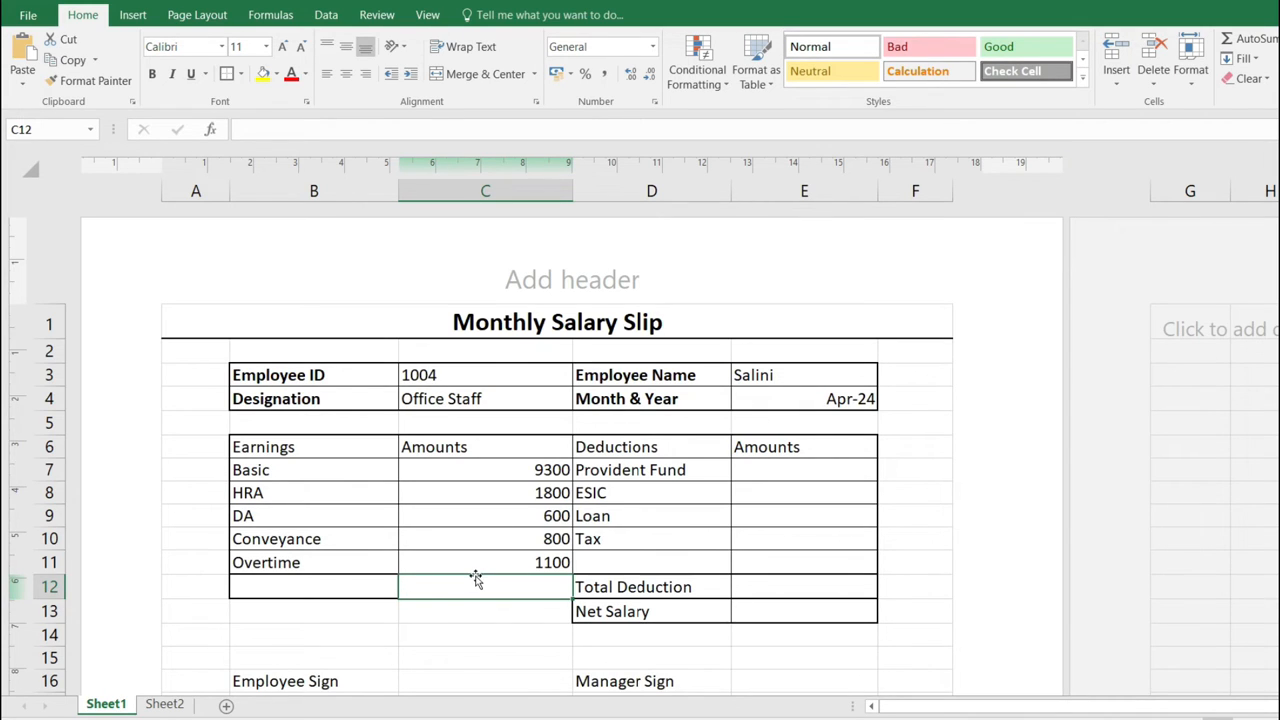
# - Compare the slip's earnings amounts with the selected employee's row in Sheet2
pyautogui.click(164, 704)
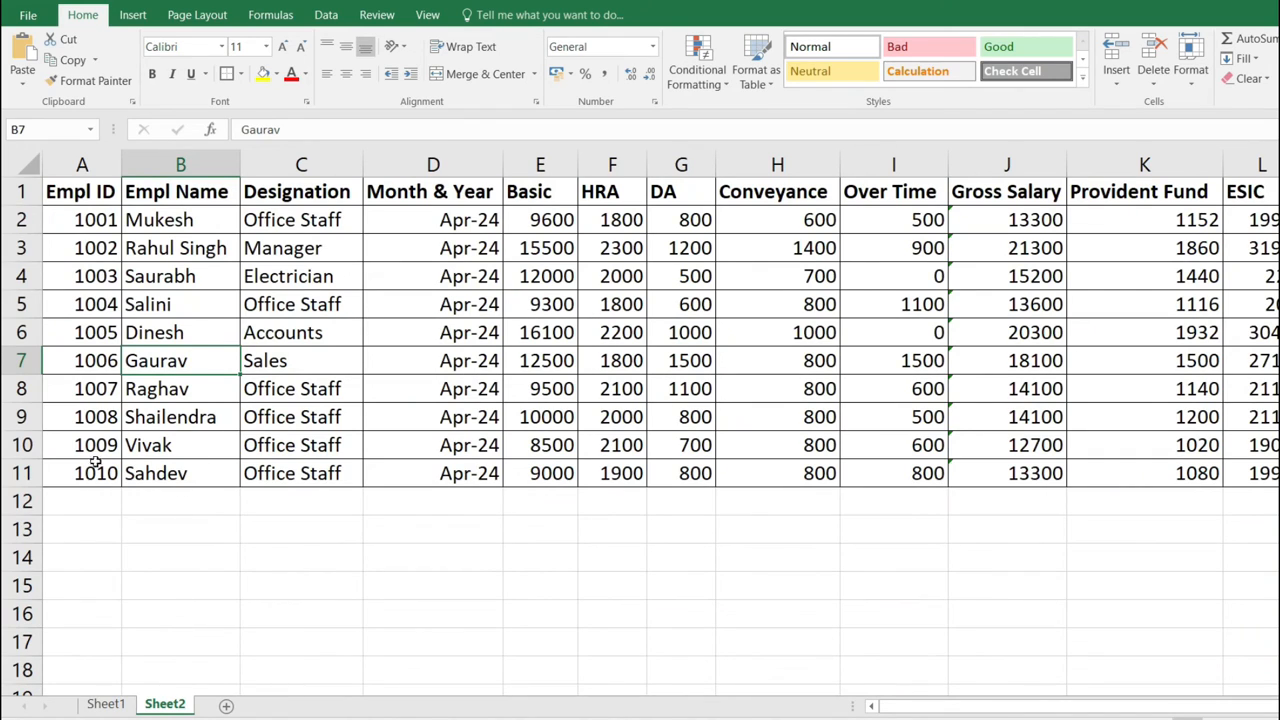
pyautogui.click(22, 304)
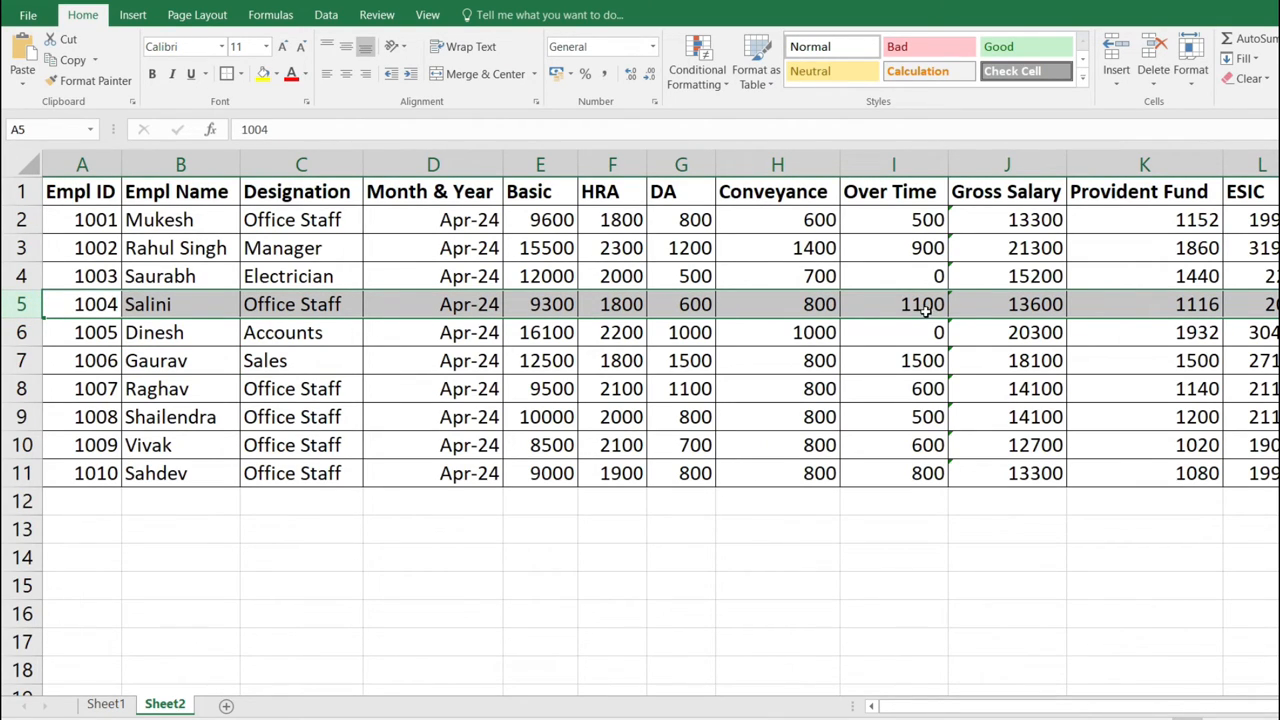
pyautogui.click(105, 704)
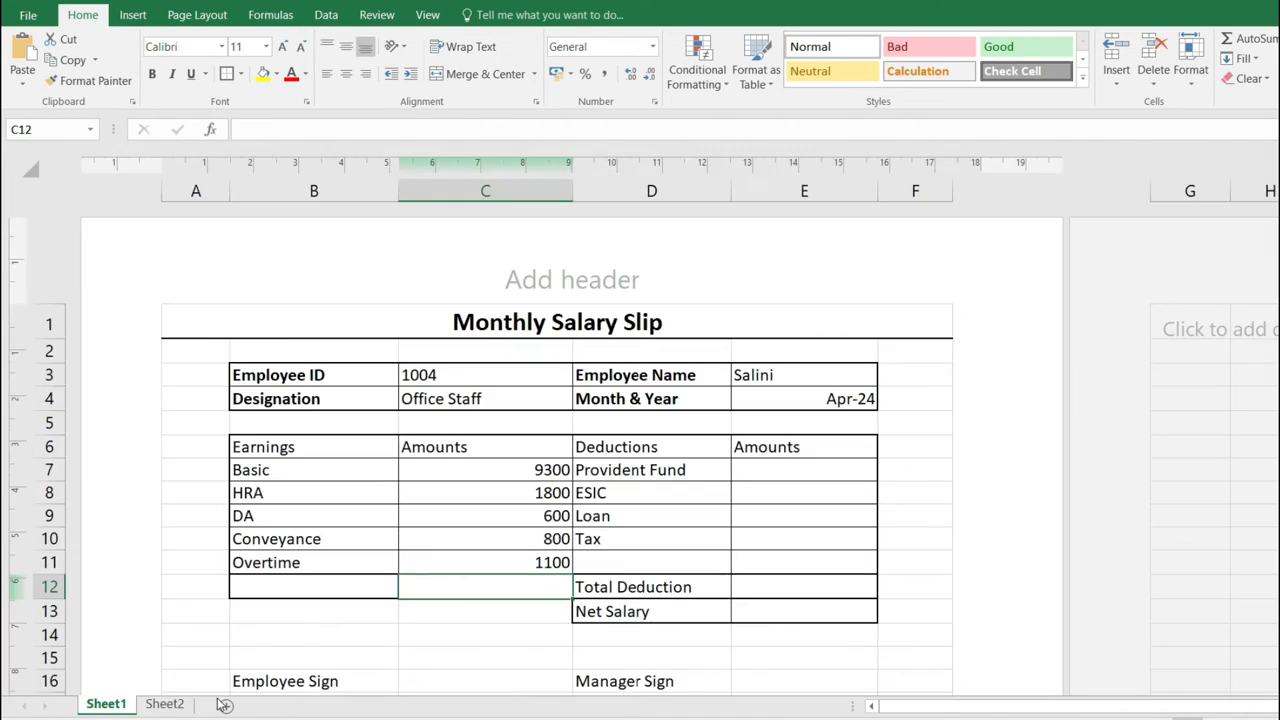
pyautogui.click(567, 557)
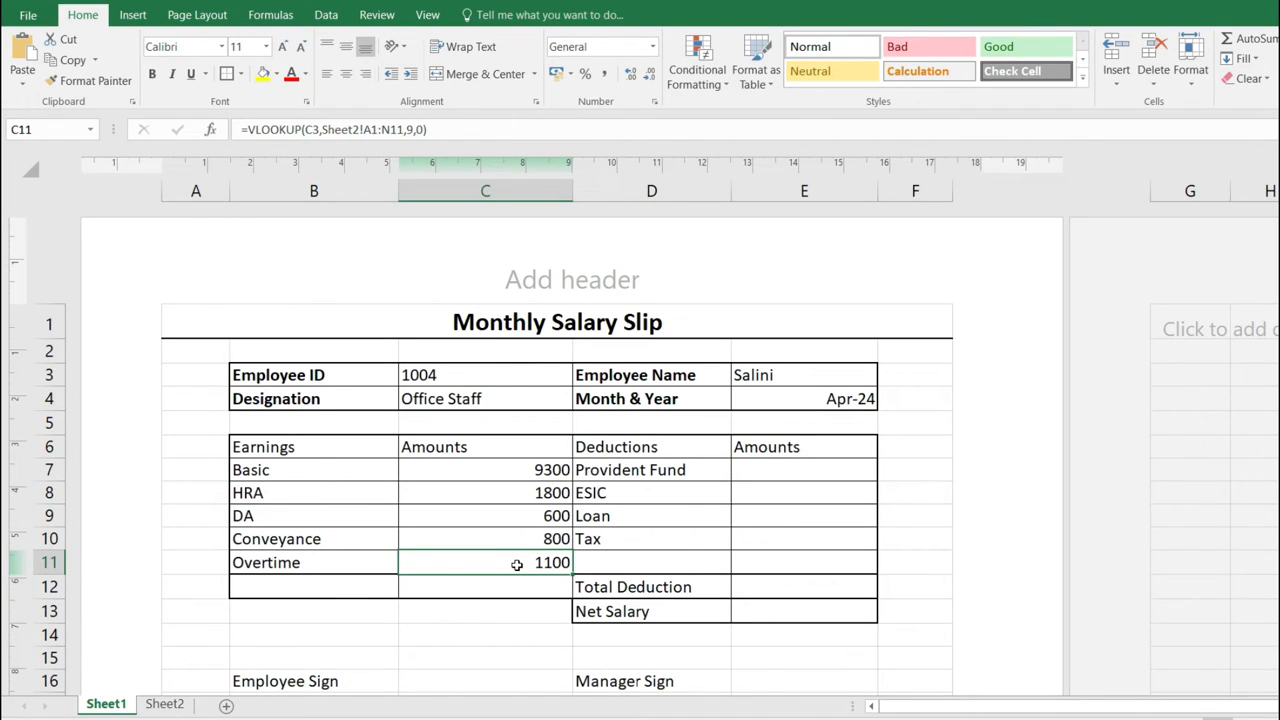
# - Insert the copied lookup formula in the Provident Fund amount cell E7 with column index 11, matching Sheet2's Provident Fund column
pyautogui.click(794, 472)
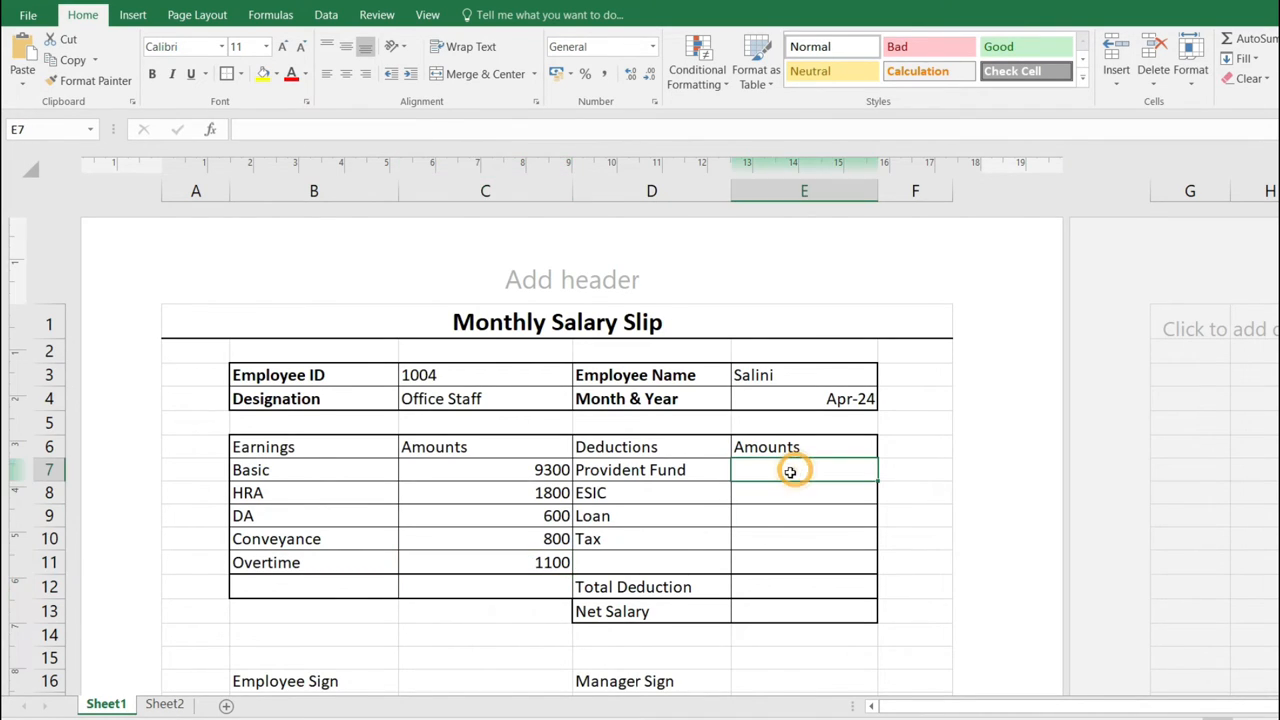
pyautogui.click(166, 705)
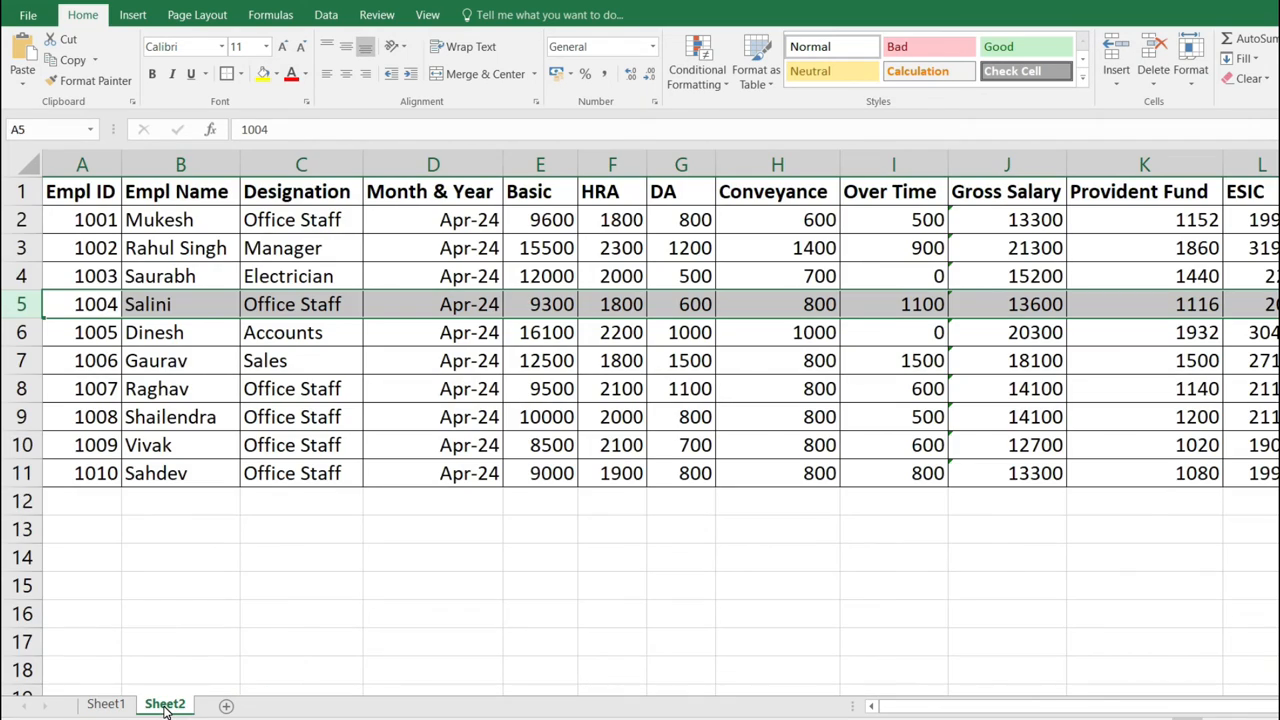
pyautogui.click(1145, 277)
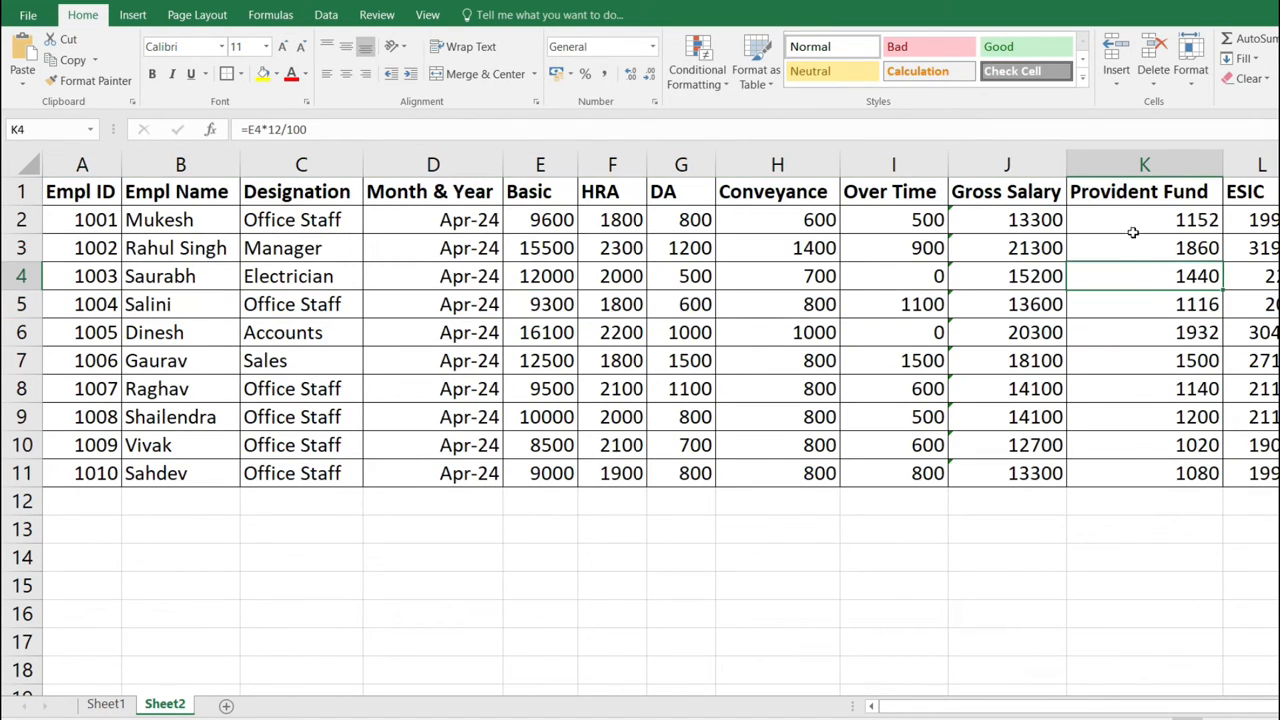
pyautogui.click(975, 399)
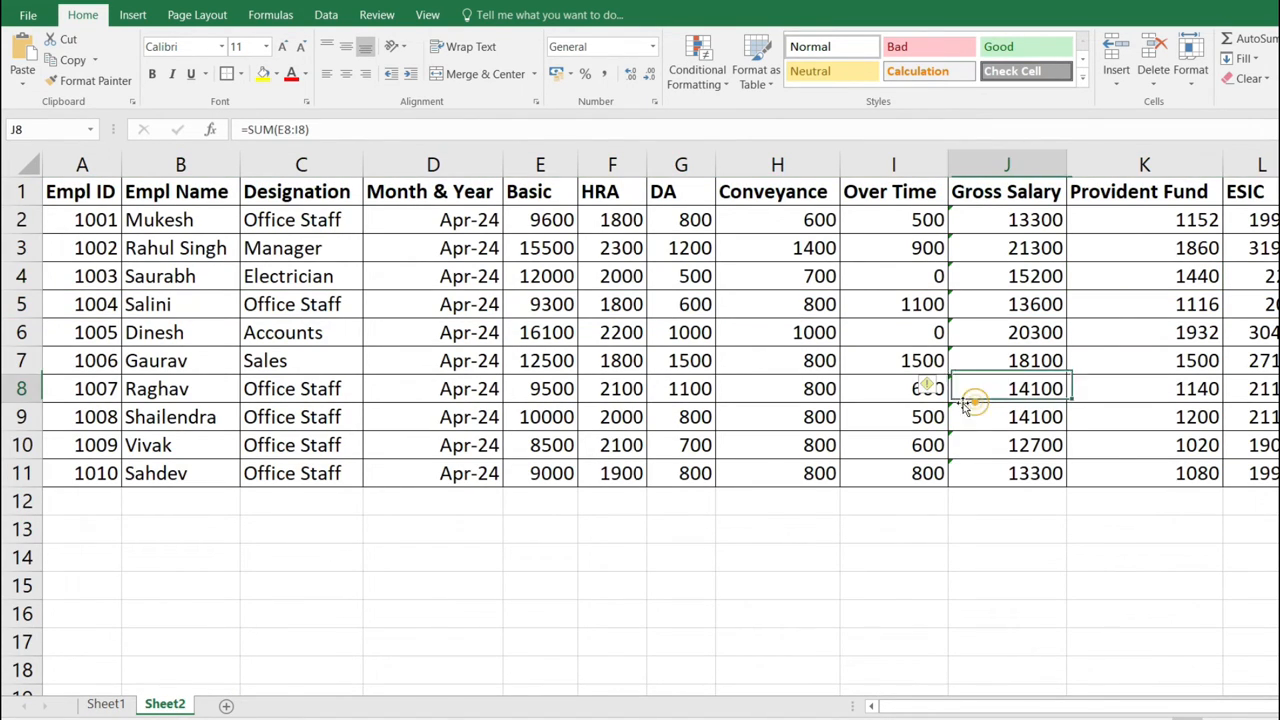
pyautogui.click(105, 704)
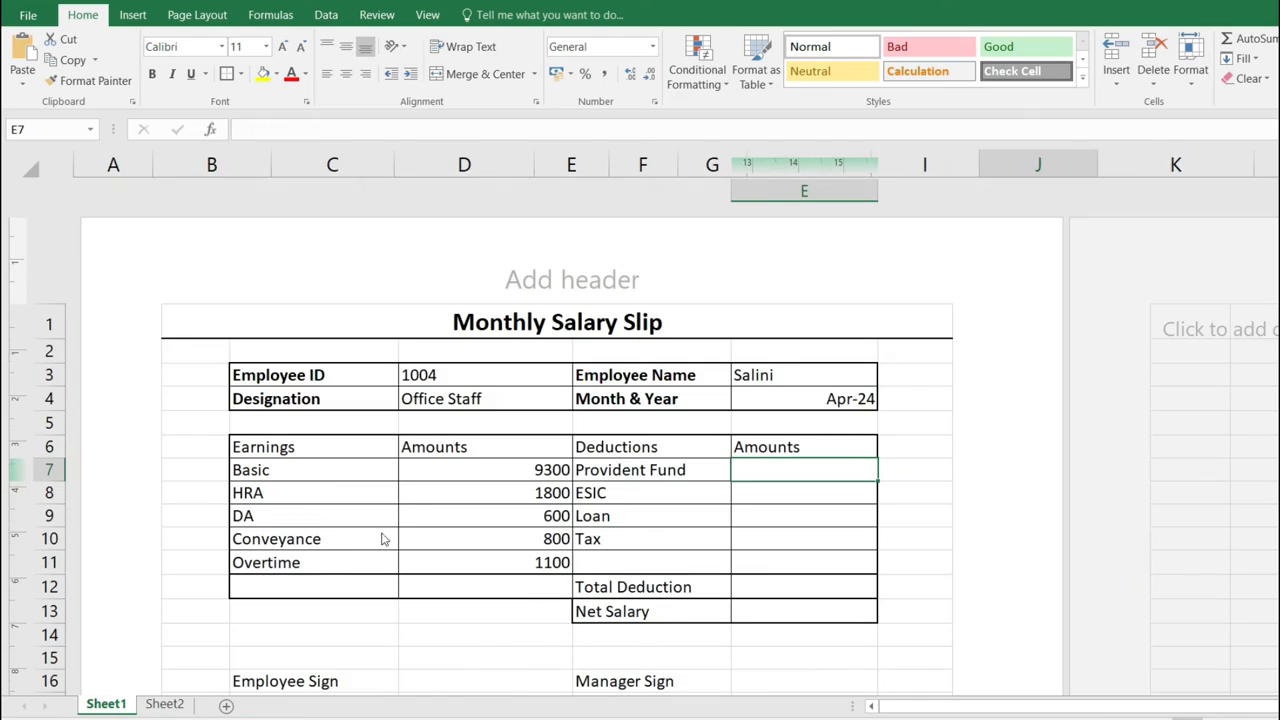
pyautogui.write('=VLOOKUP(C3,Sheet2!A1:N11,2,0)')
pyautogui.doubleClick(785, 470)
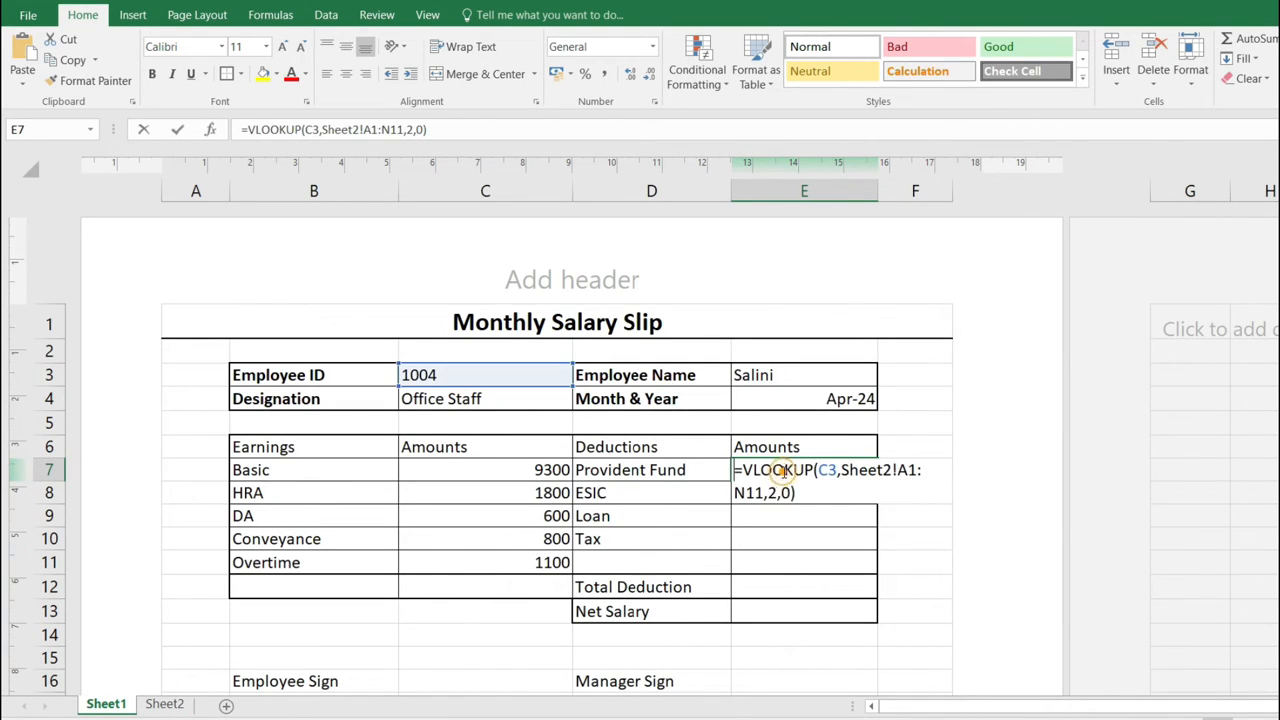
pyautogui.doubleClick(774, 492)
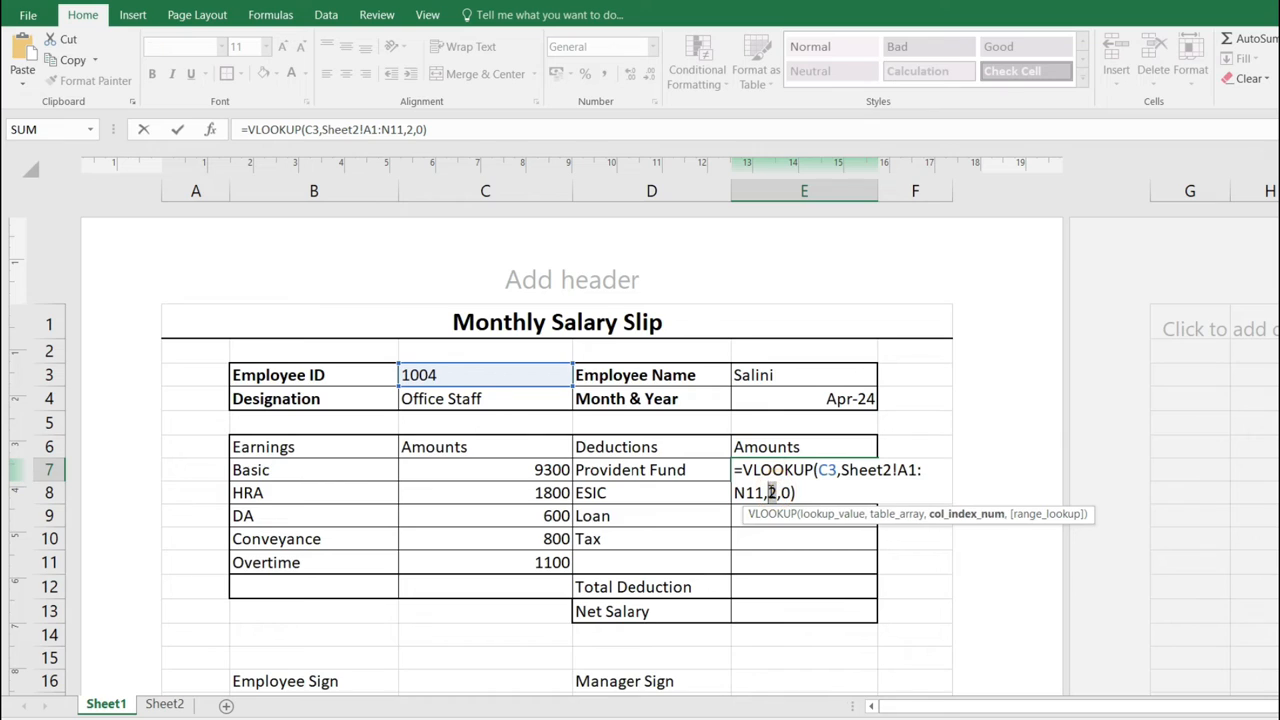
pyautogui.write('11')
pyautogui.press('Return')
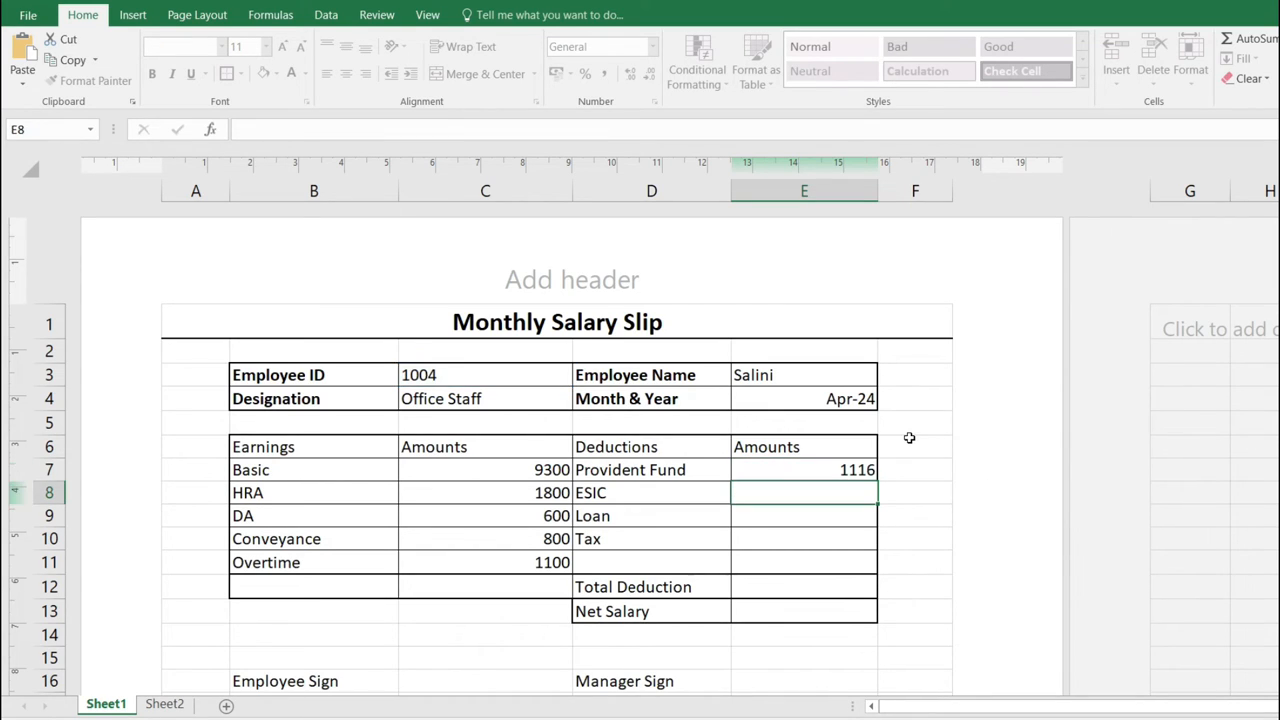
# - Insert the copied lookup formula in the ESIC amount cell E8 and change its column index to 12
pyautogui.write('=VLOOKUP(C3,Sheet2!A1:N11,2,0)')
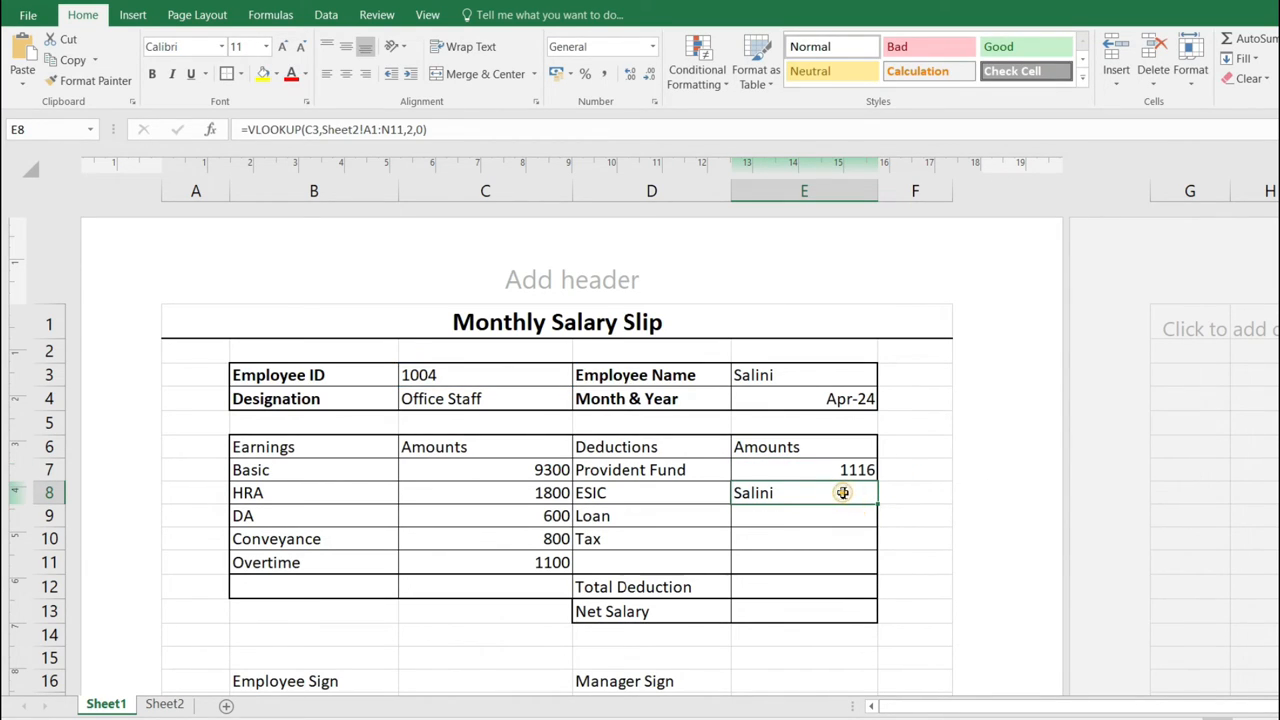
pyautogui.doubleClick(843, 492)
pyautogui.click(769, 515)
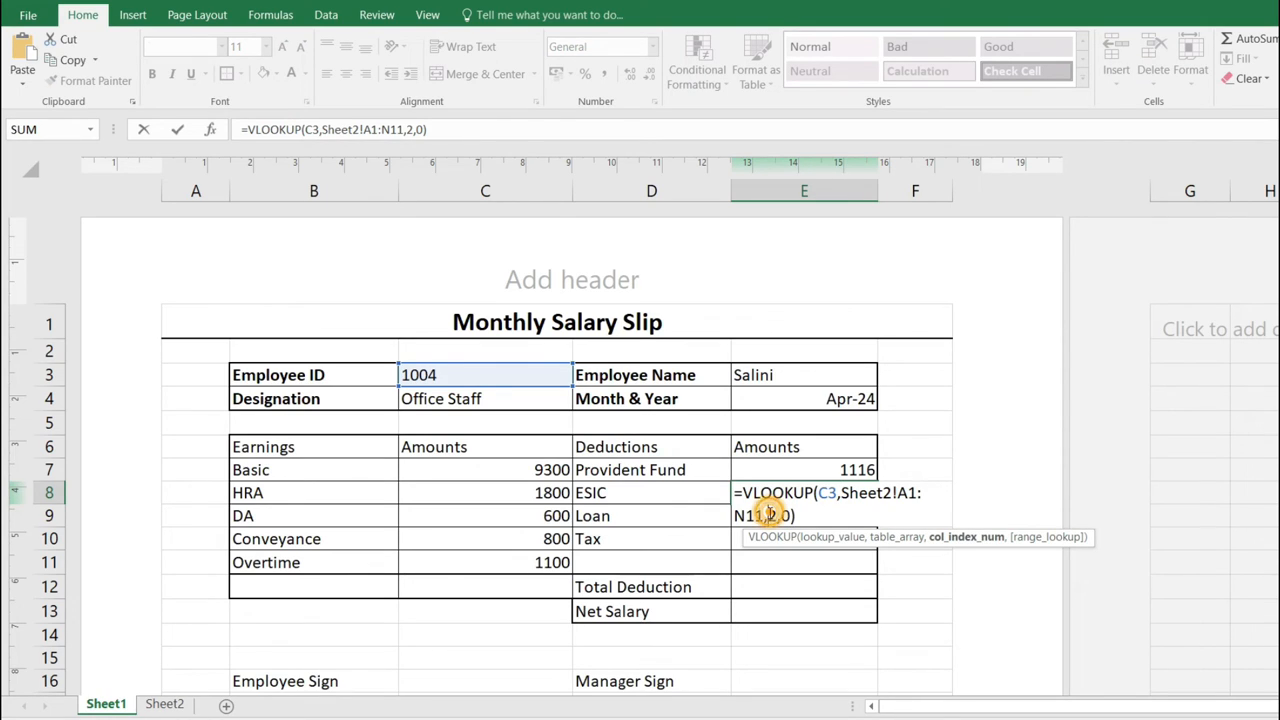
pyautogui.write('1')
pyautogui.press('Return')
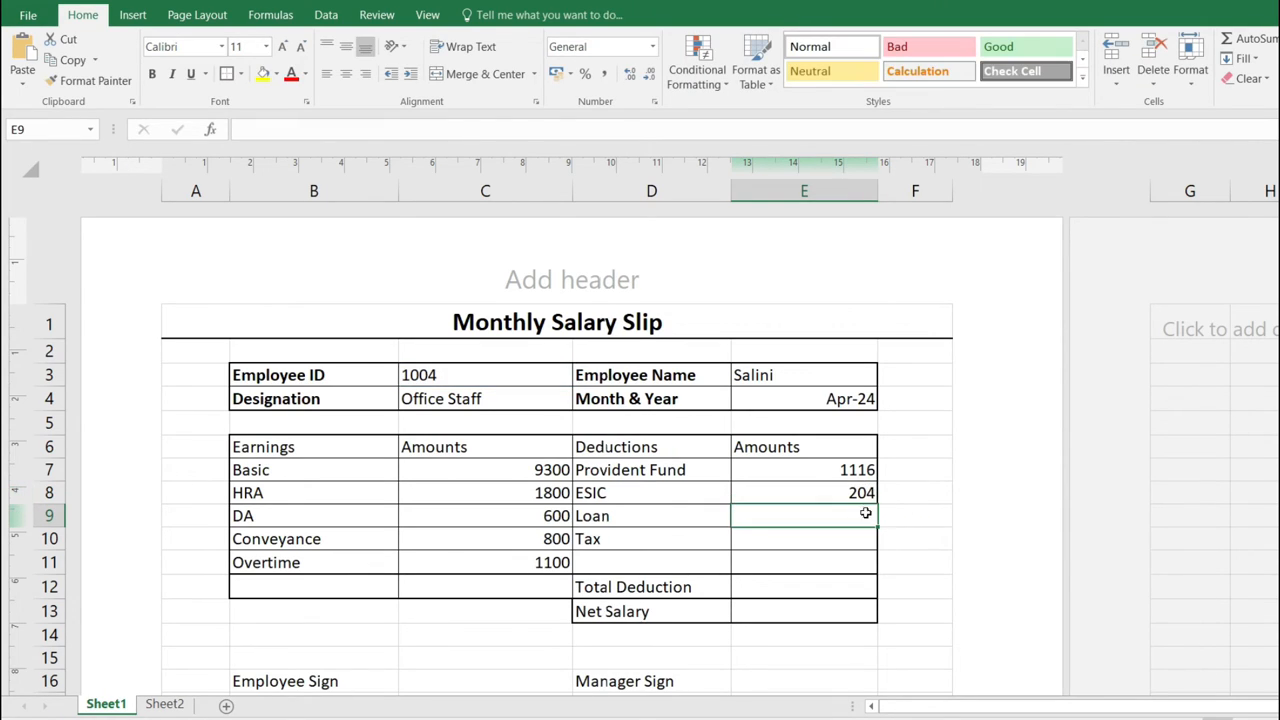
# - Reuse the copied lookup formula in the Loan amount cell E9 with column index 13
pyautogui.hotkey('ctrl', 'v')
pyautogui.doubleClick(792, 519)
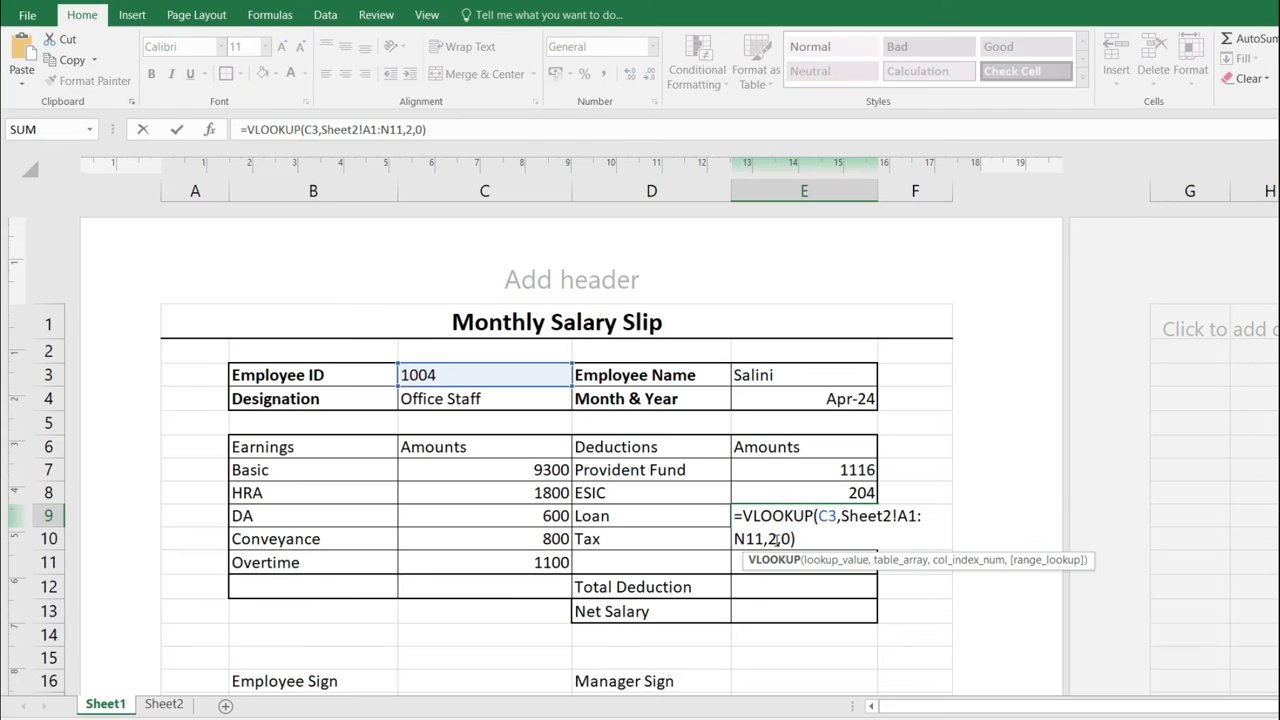
pyautogui.doubleClick(772, 539)
pyautogui.write('13')
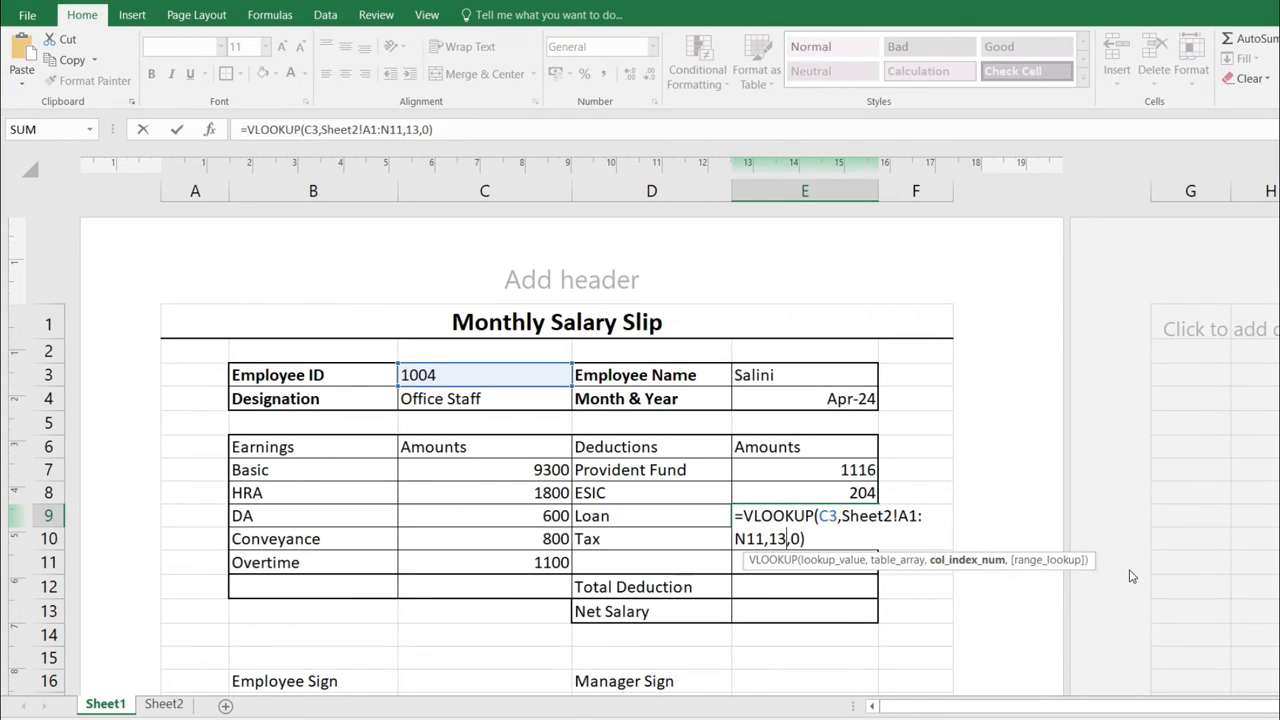
pyautogui.press('Return')
# - Put the copied lookup formula in the Tax amount cell E10 and set its column index to 14
pyautogui.hotkey('ctrl', 'v')
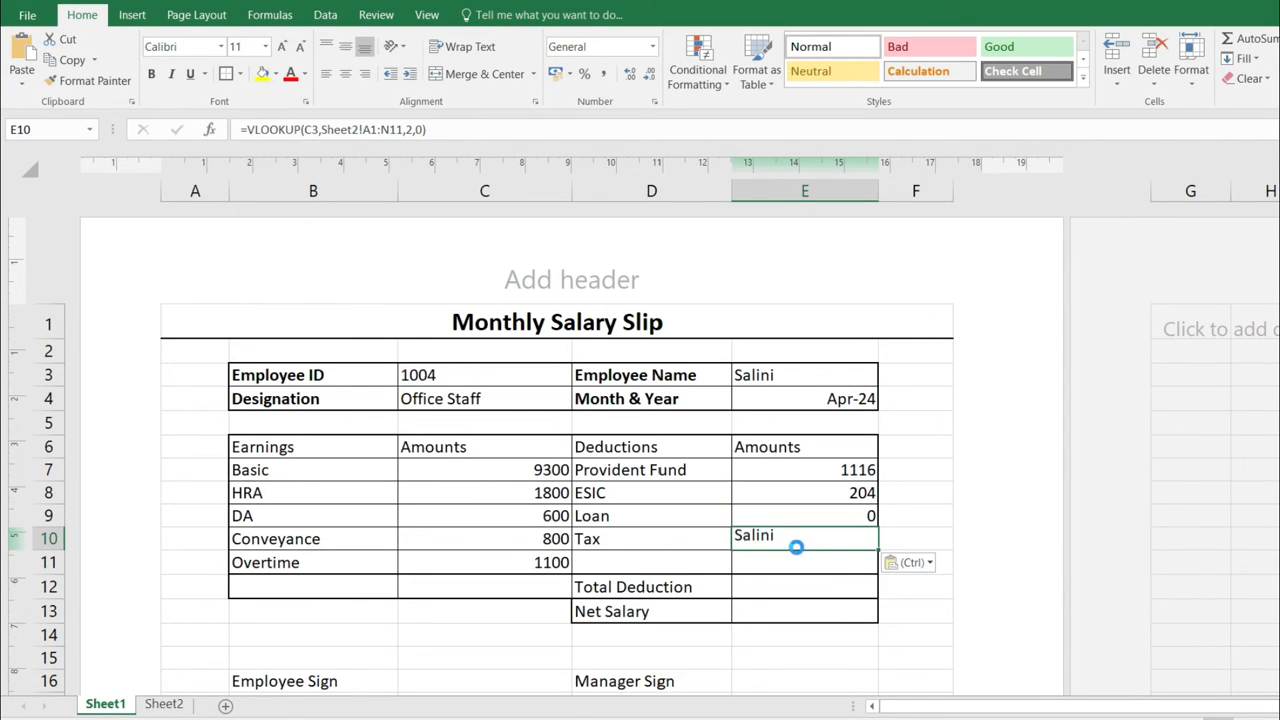
pyautogui.doubleClick(800, 540)
pyautogui.doubleClick(772, 562)
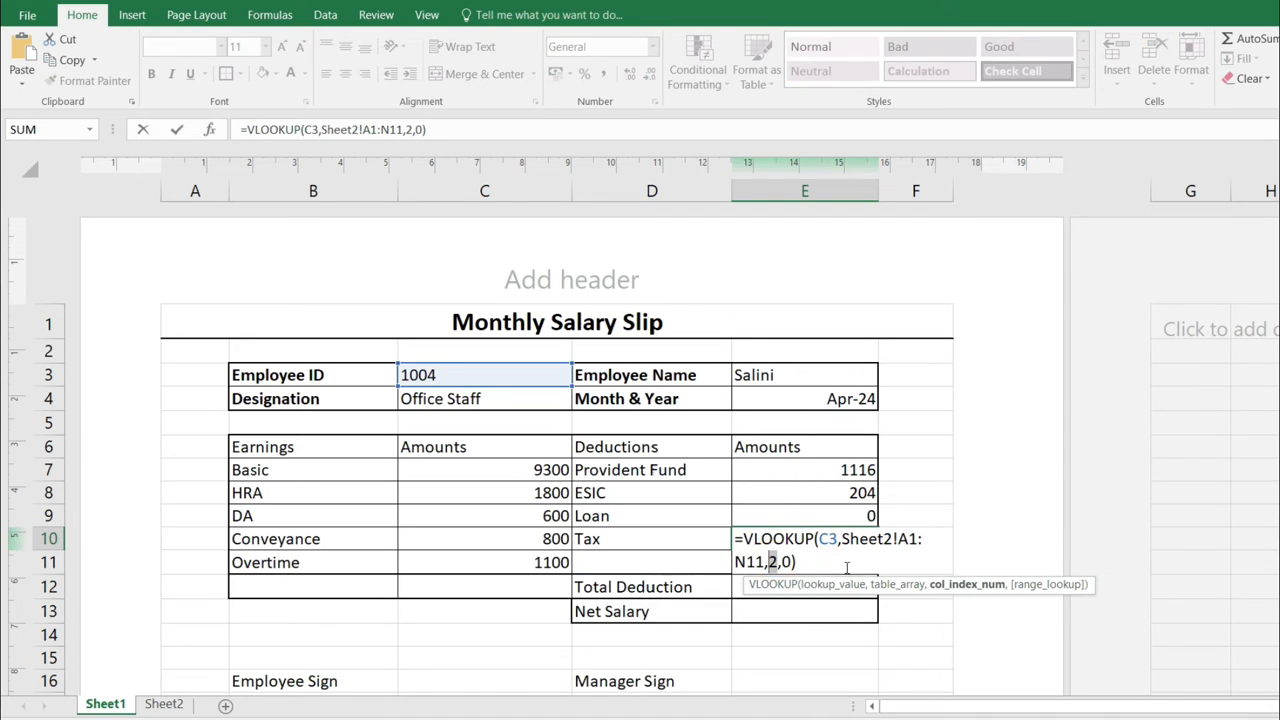
pyautogui.write('14')
pyautogui.press('Return')
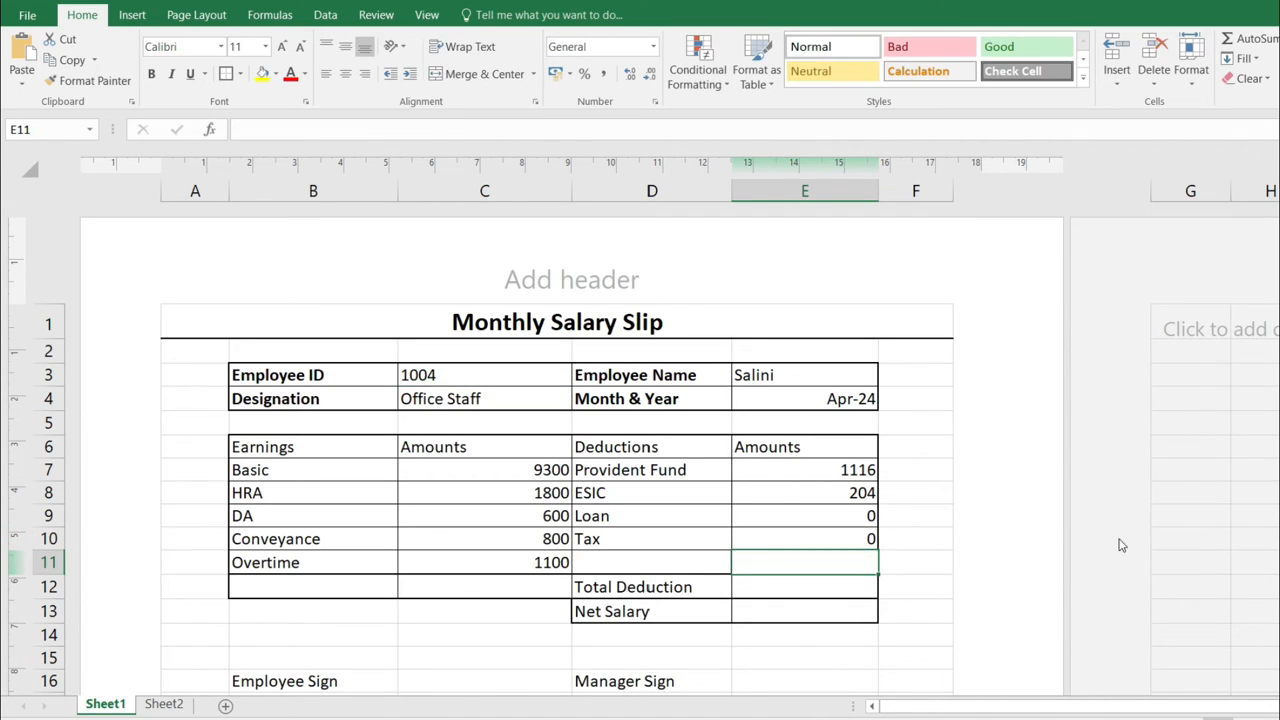
pyautogui.click(810, 518)
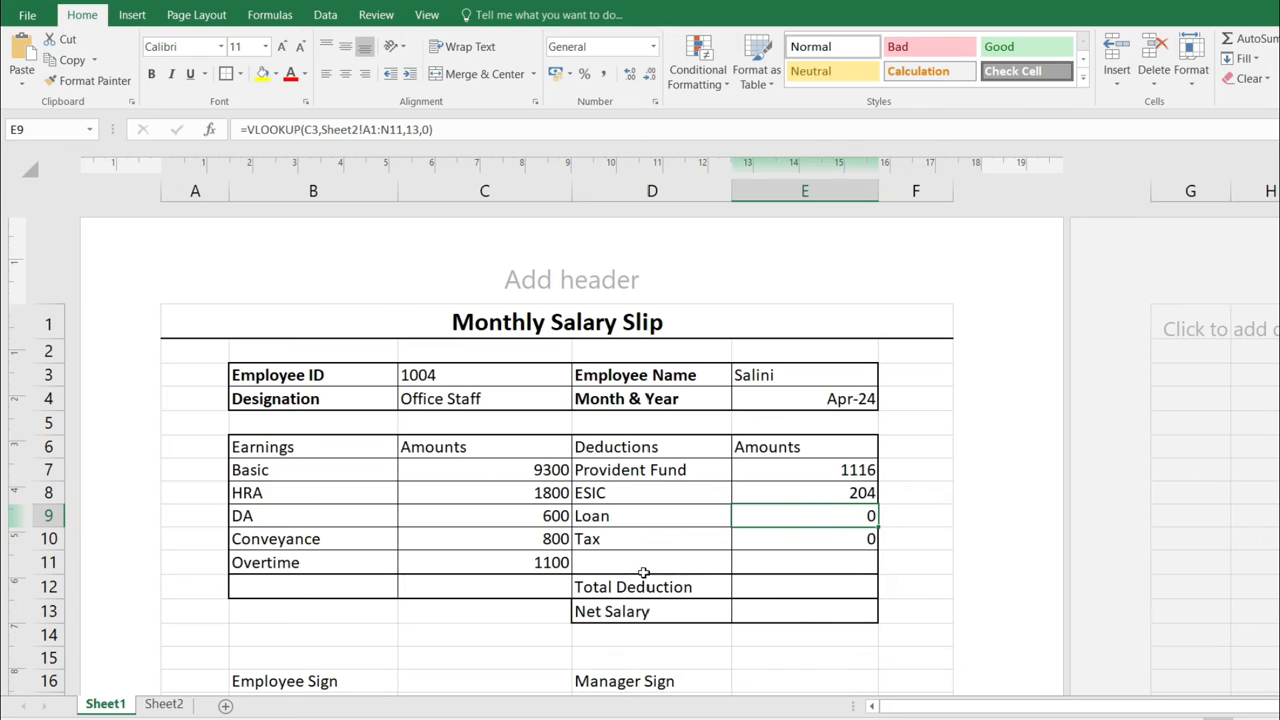
# - Label B12 "Gross Salary" and total the earnings in C12 with a SUM of C7:C11
pyautogui.click(338, 590)
pyautogui.write('Gross Salary')
pyautogui.press('Tab')
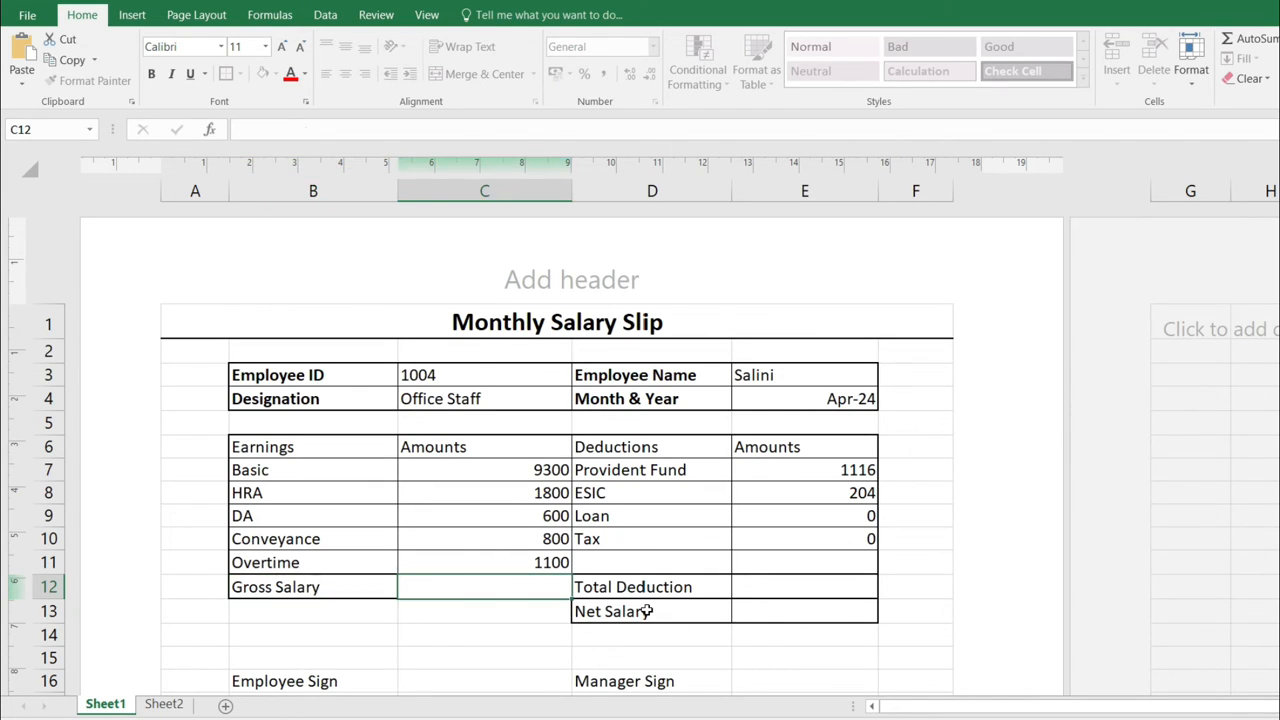
pyautogui.write('=sum')
pyautogui.press('Tab')
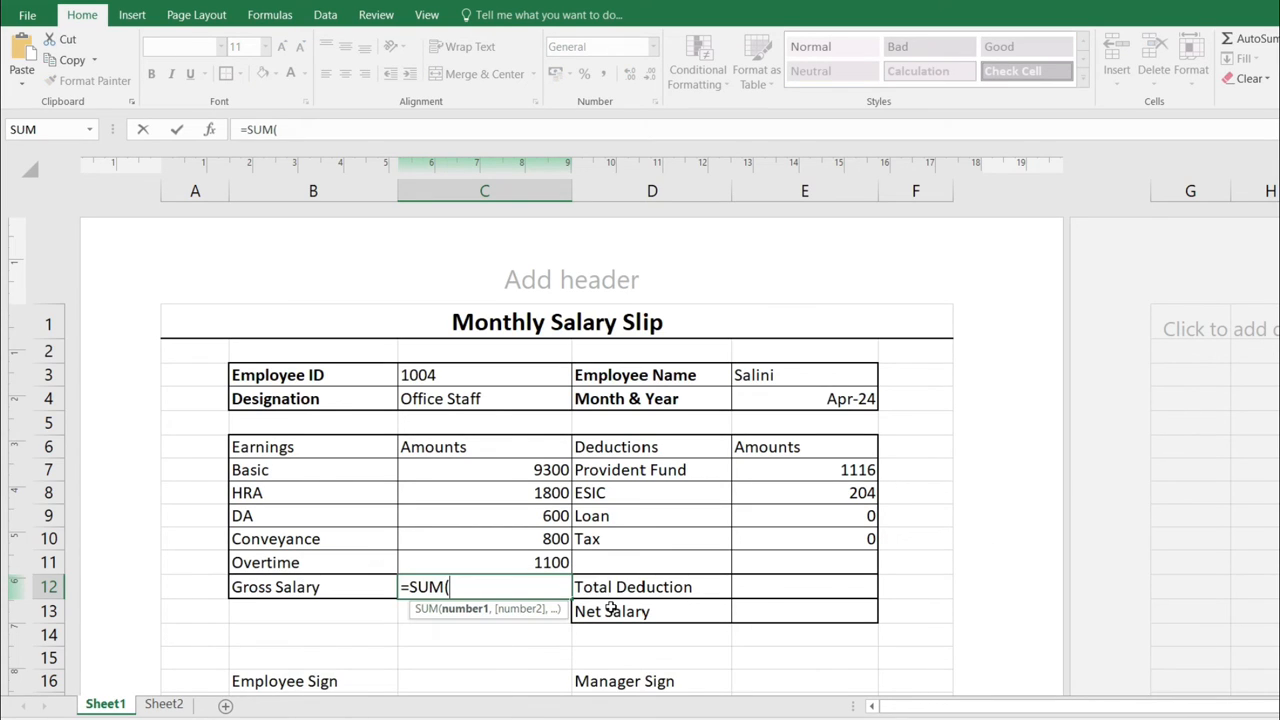
pyautogui.click(515, 470)
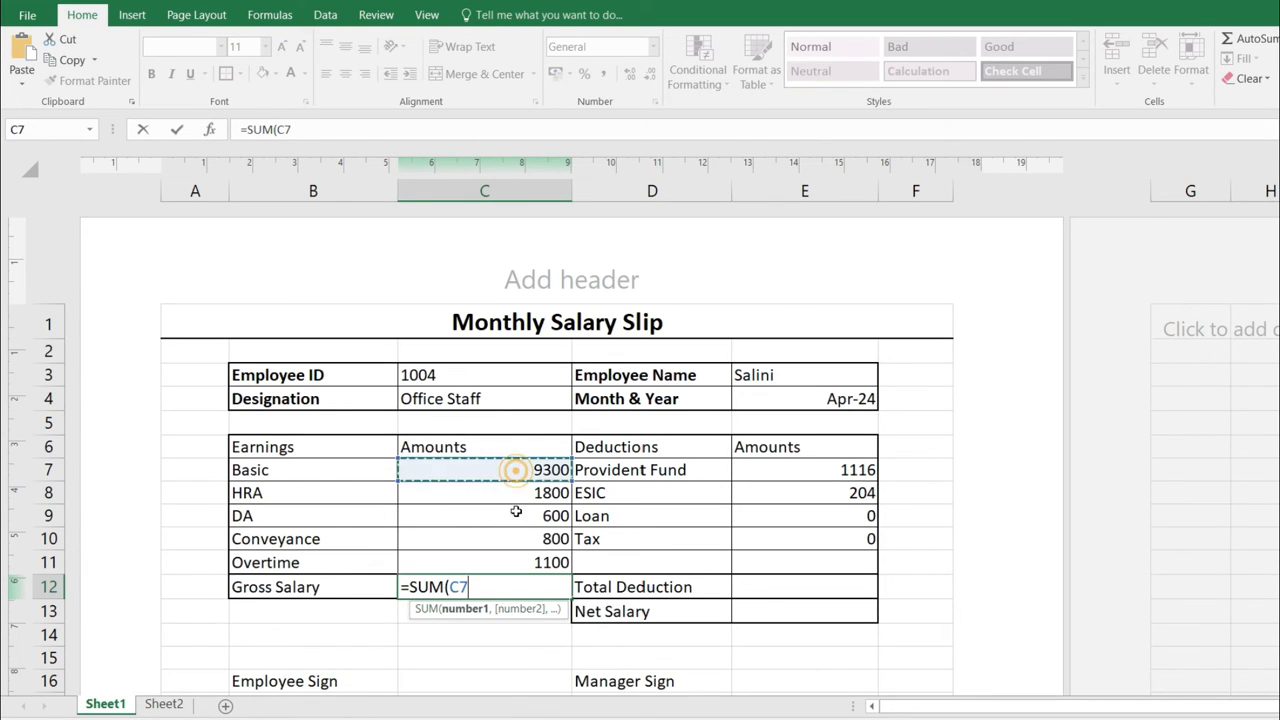
pyautogui.moveTo(515, 497); pyautogui.dragTo(511, 560)
pyautogui.press('Return')
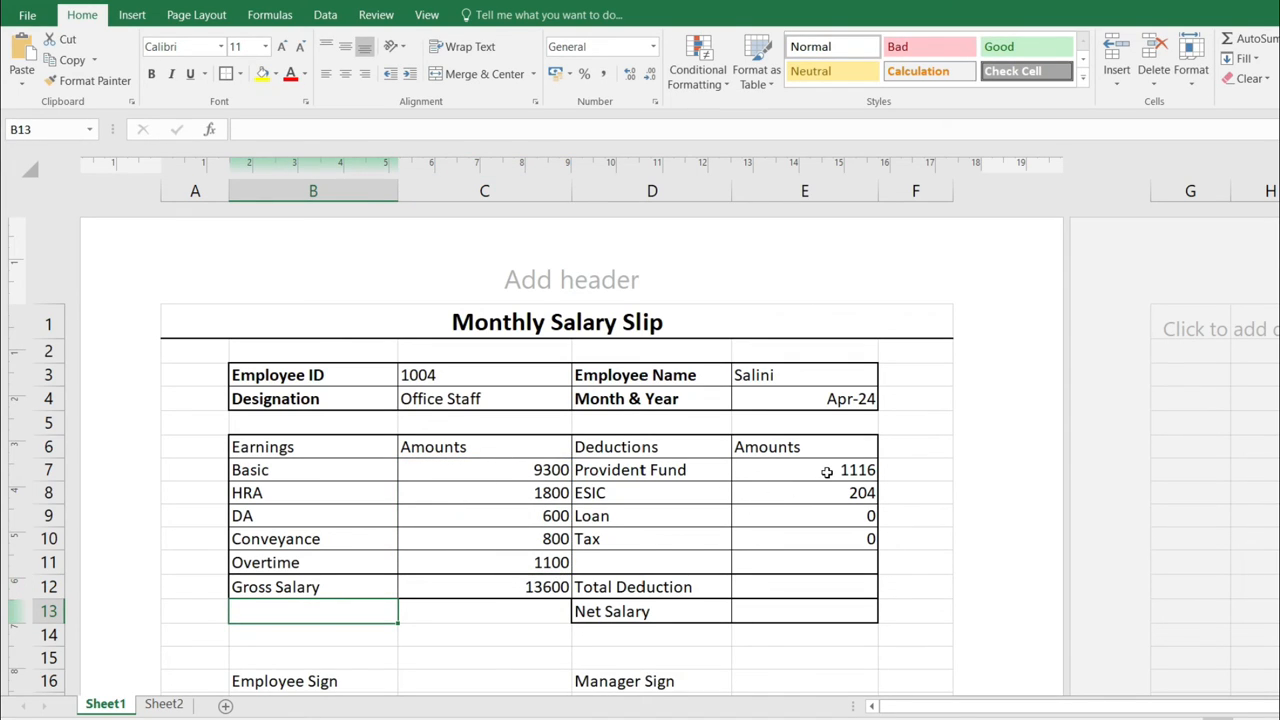
# - Calculate the Total Deduction in E12 with a SUM of E7:E11
pyautogui.click(774, 588)
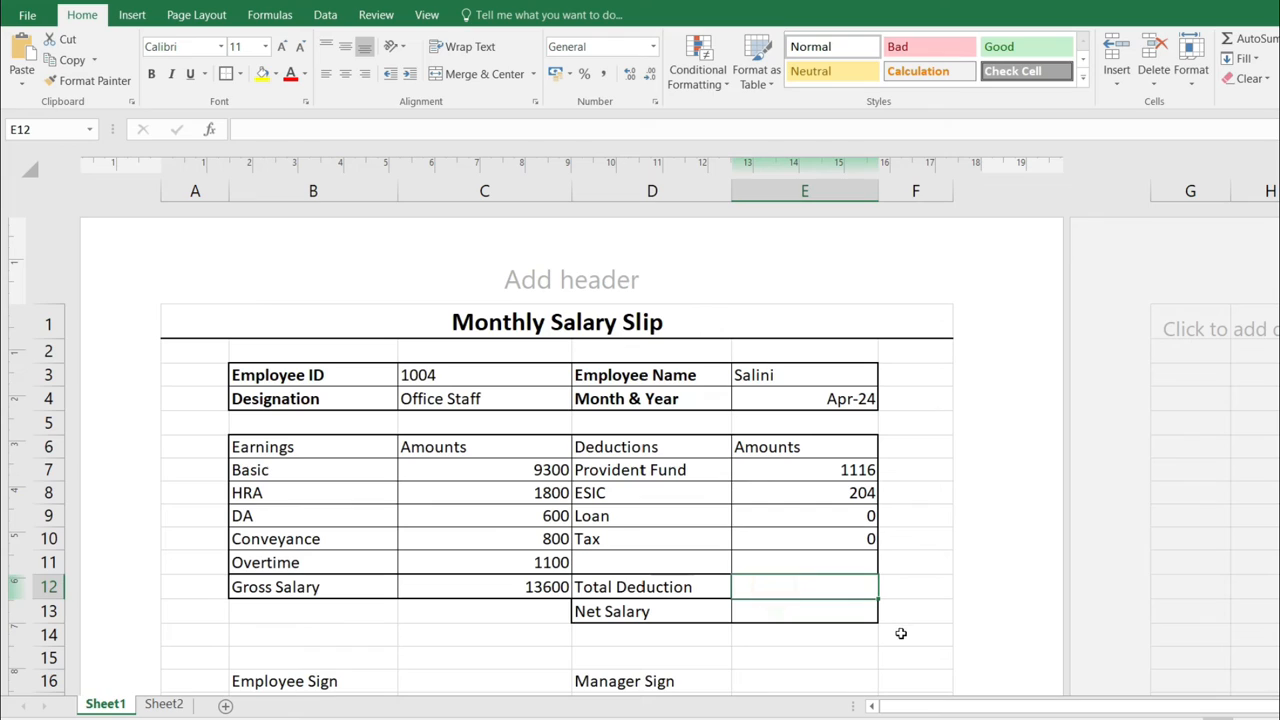
pyautogui.write('s')
pyautogui.write('=')
pyautogui.write('sum')
pyautogui.press('Tab')
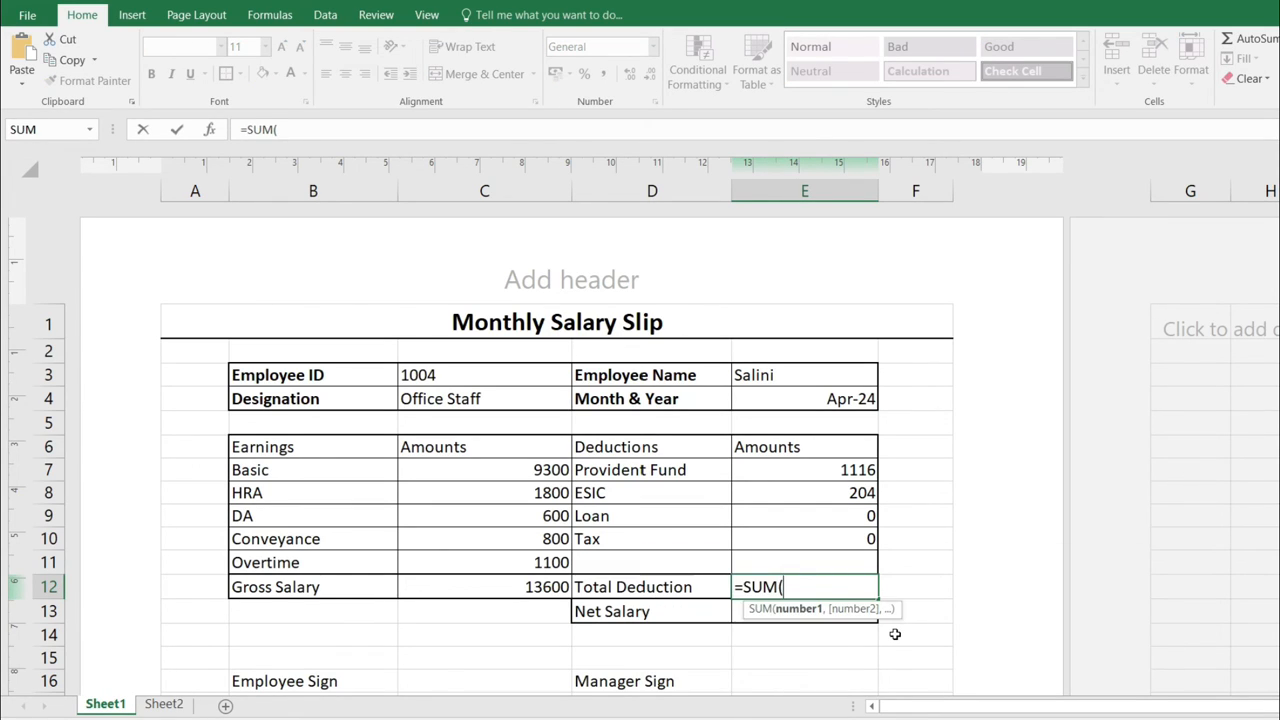
pyautogui.moveTo(792, 470); pyautogui.dragTo(805, 563)
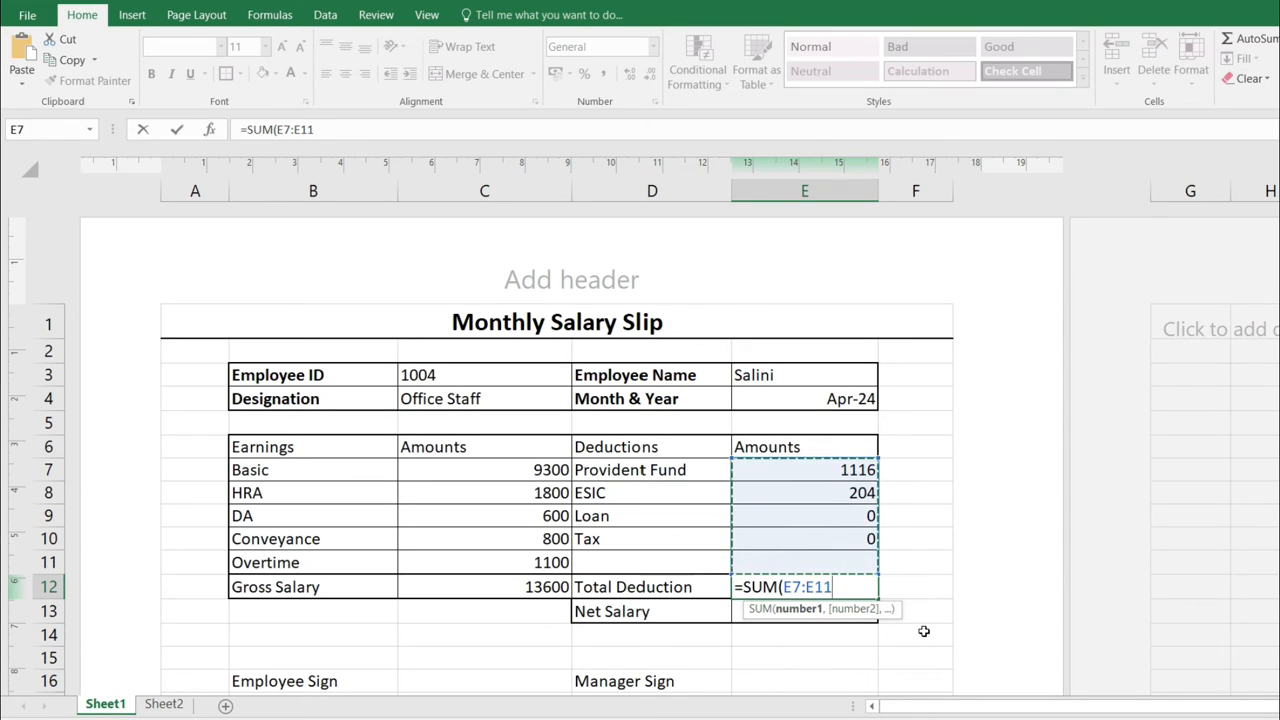
pyautogui.press('Return')
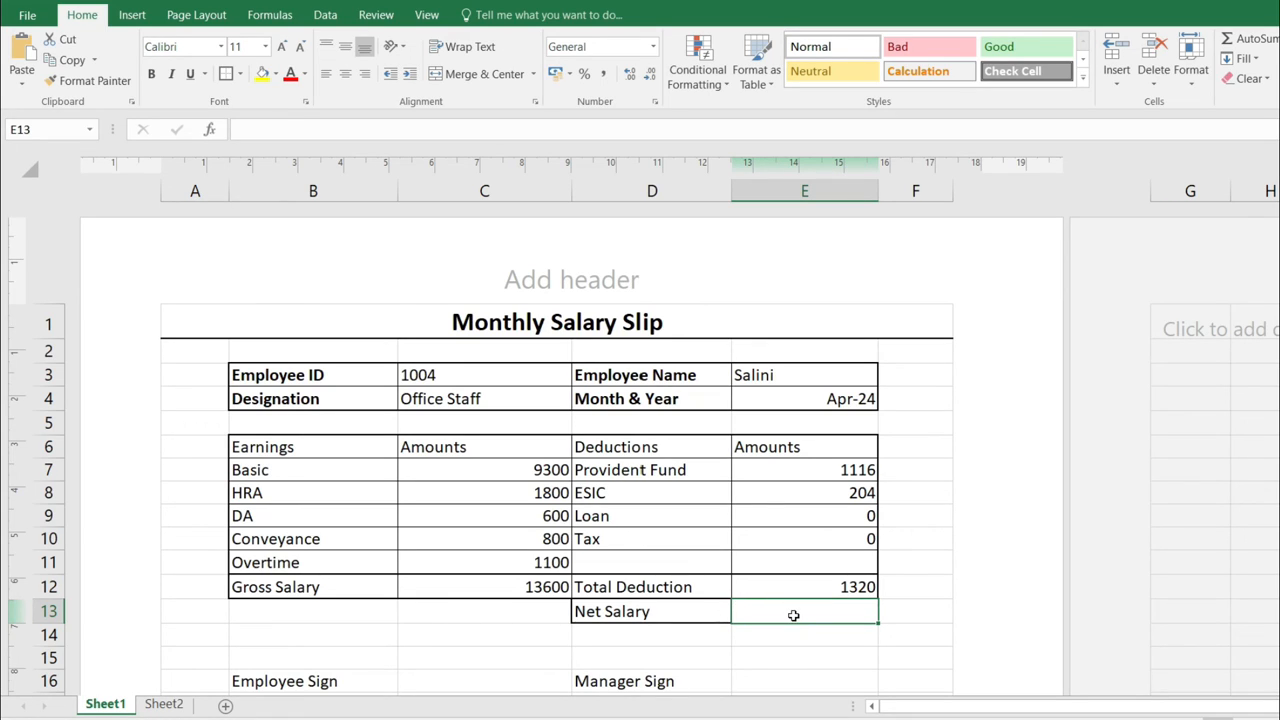
# - Calculate the Net Salary in E13 as gross salary minus total deduction with the formula =C12-E12
pyautogui.write('=')
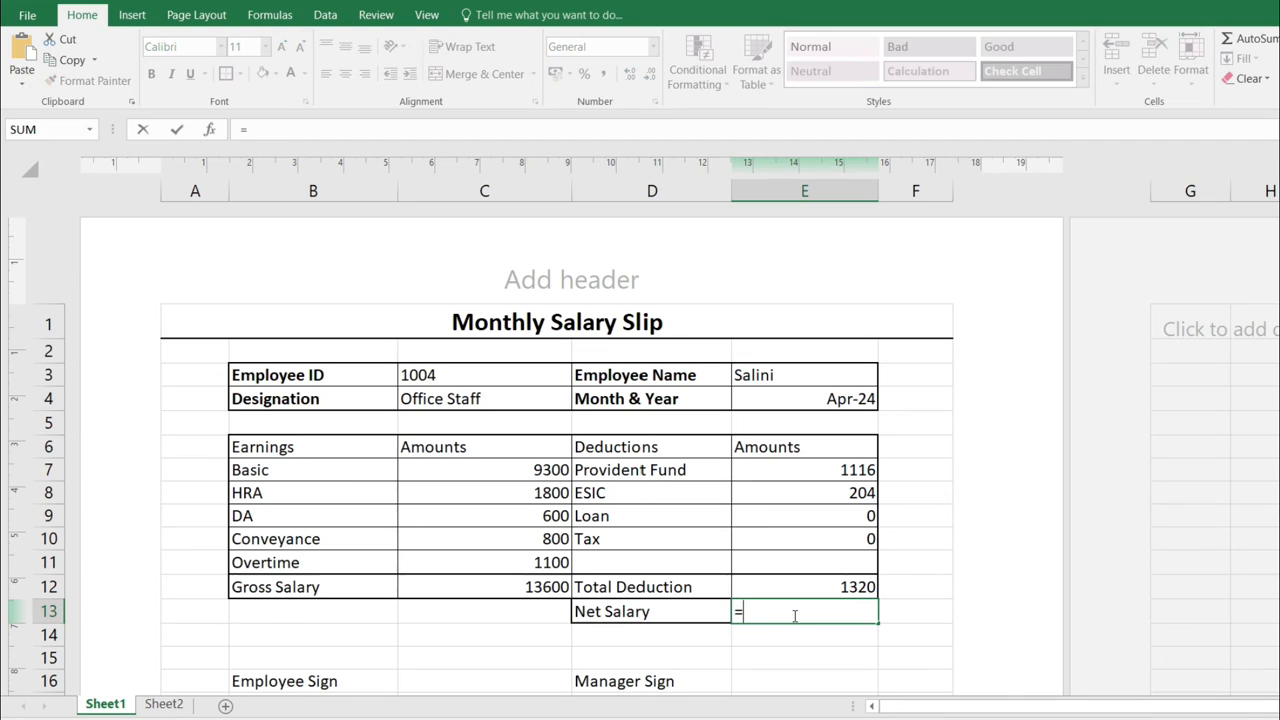
pyautogui.click(530, 587)
pyautogui.write('-')
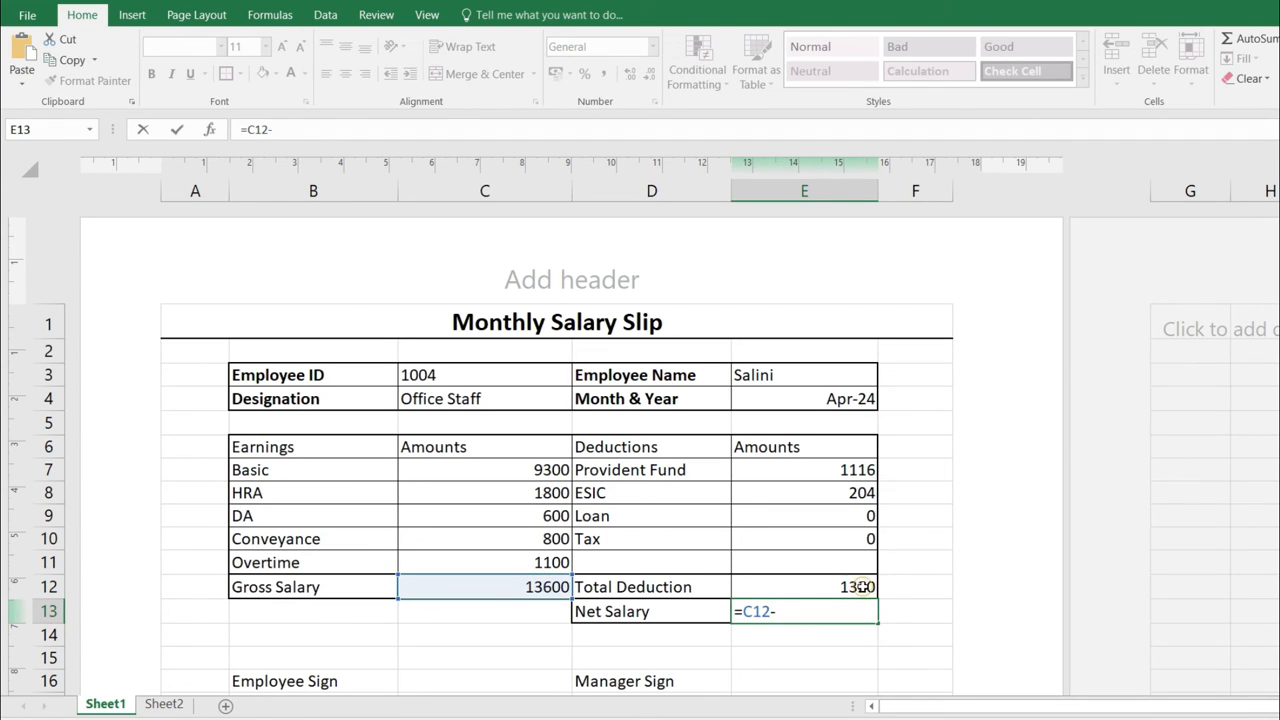
pyautogui.click(862, 588)
pyautogui.press('Return')
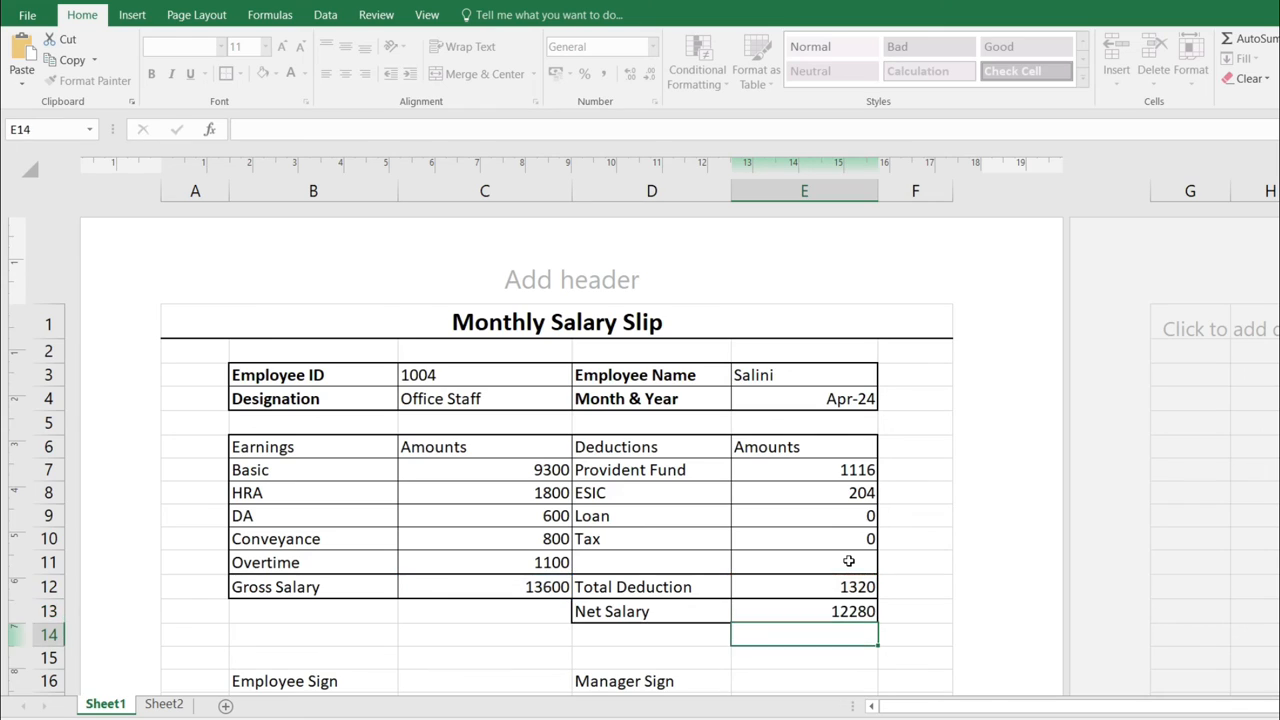
pyautogui.click(818, 608)
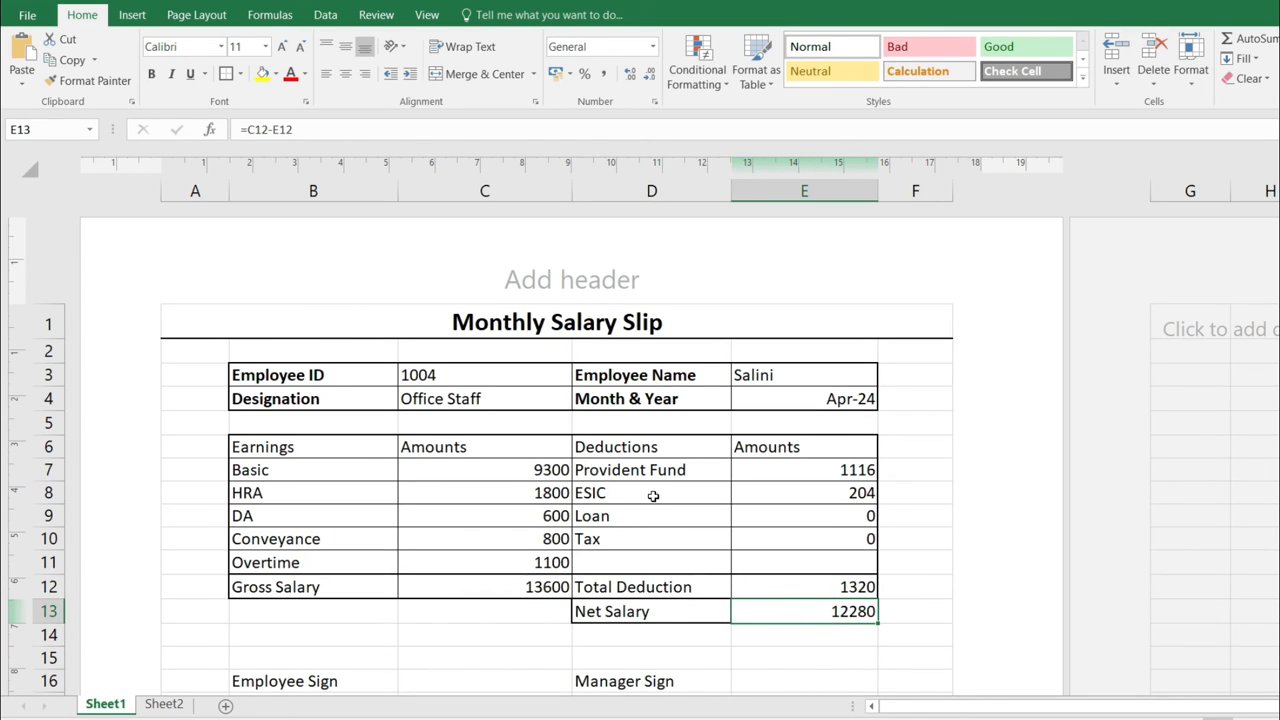
# - Make the Earnings, Amounts, Deductions and Amounts headings in row 6 bold
pyautogui.scroll(-3, 654, 498)
pyautogui.scroll(3, 666, 512)
pyautogui.click(292, 450)
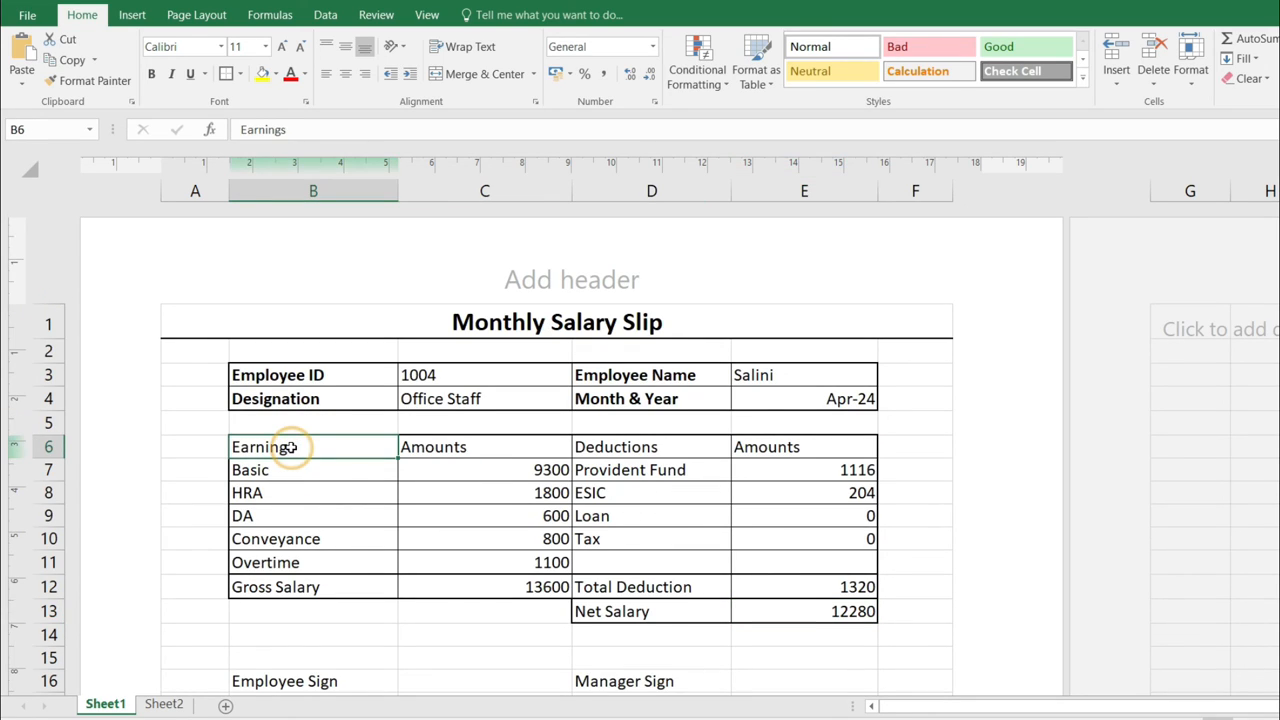
pyautogui.click(436, 448)
pyautogui.hotkey('ctrl', 'b')
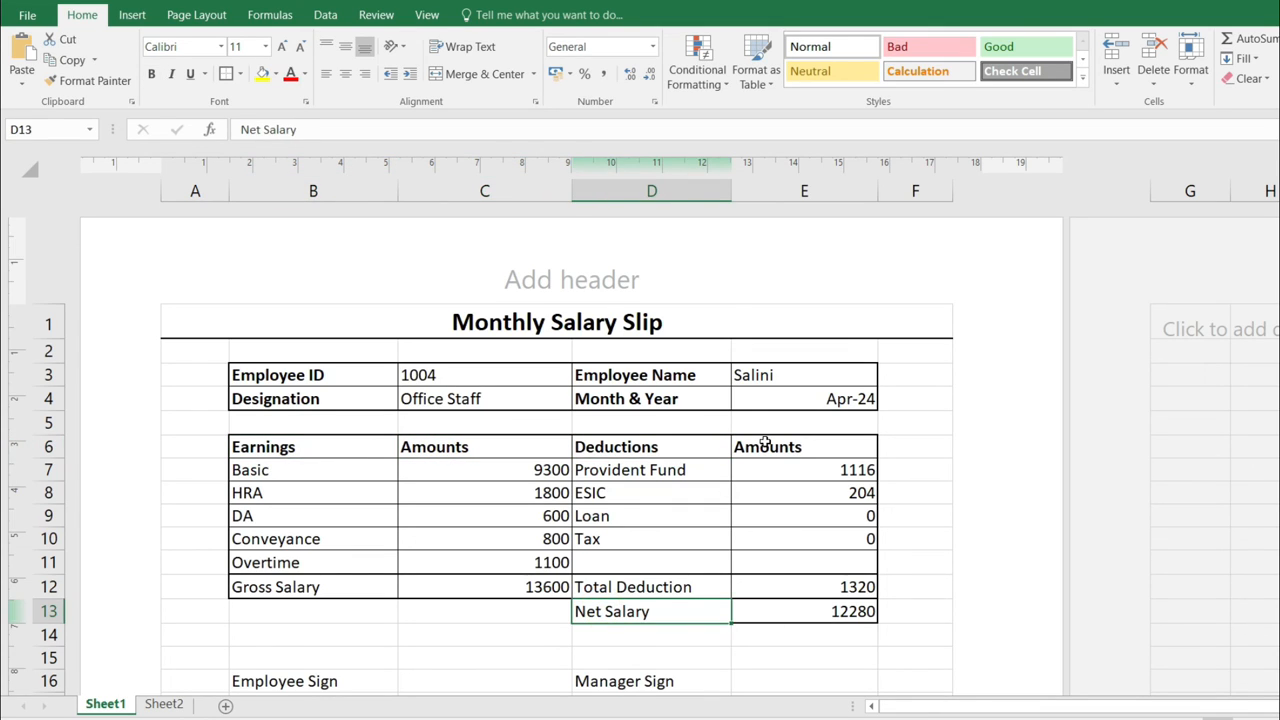
# - Test the salary slip by selecting the fifth, seventh and eighth employee IDs in turn in cell C3
pyautogui.scroll(-3, 626, 537)
pyautogui.scroll(3, 626, 537)
pyautogui.click(550, 381)
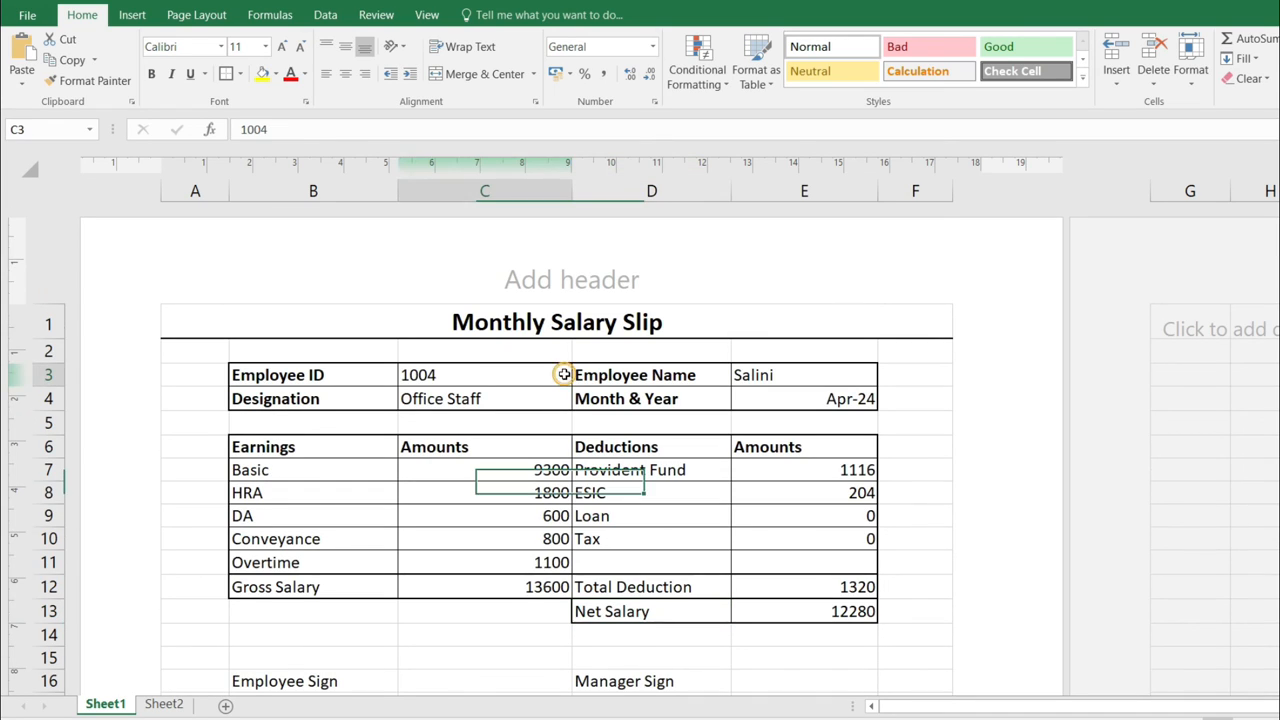
pyautogui.click(579, 376)
pyautogui.click(423, 430)
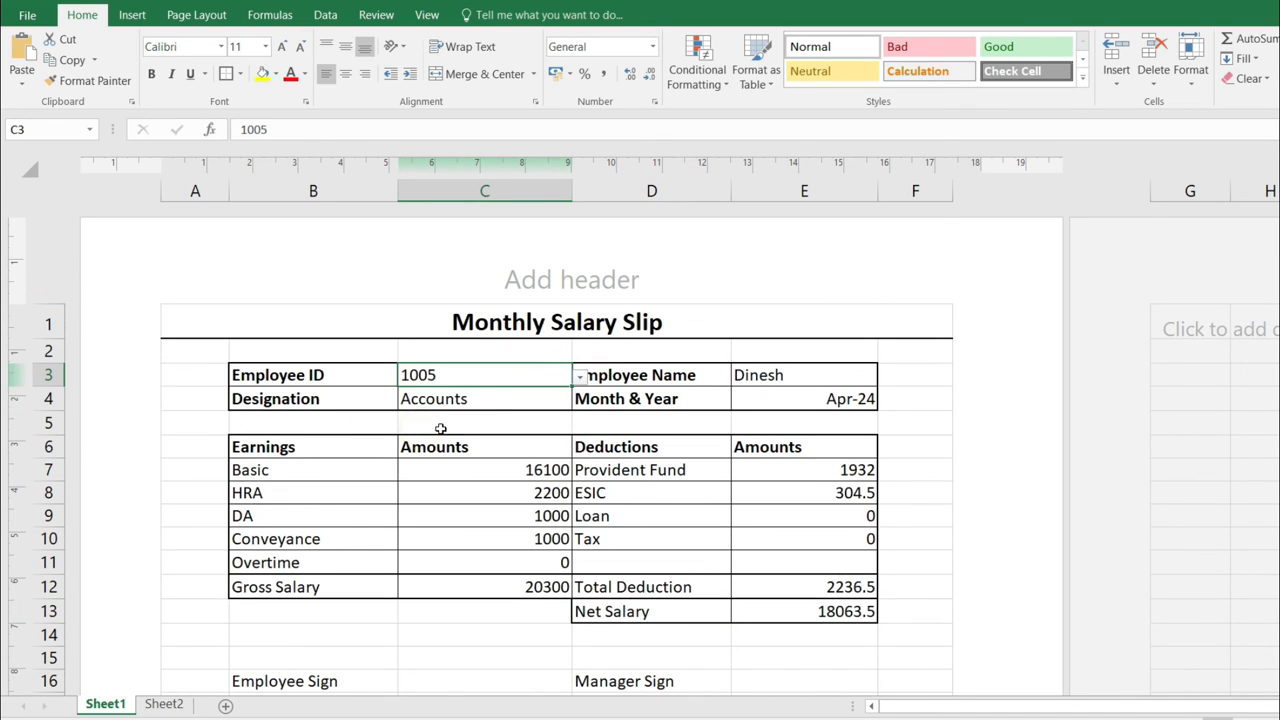
pyautogui.click(579, 376)
pyautogui.click(428, 461)
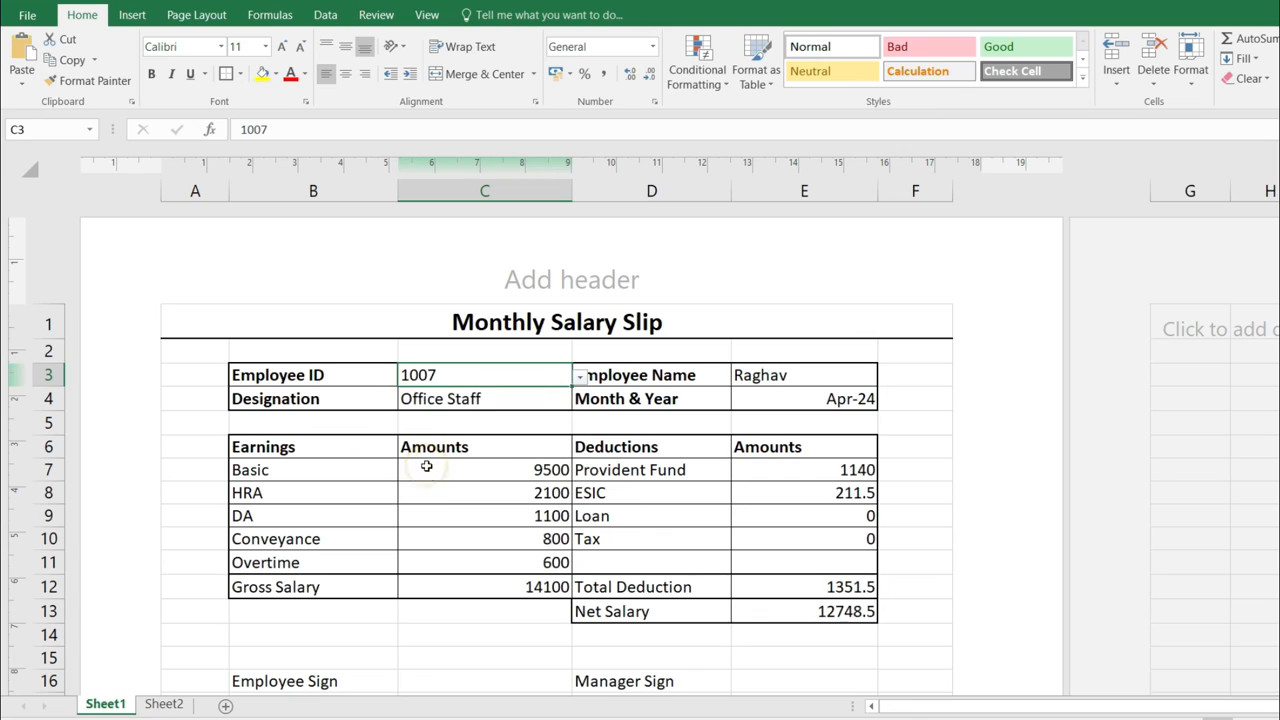
pyautogui.click(579, 376)
pyautogui.click(449, 477)
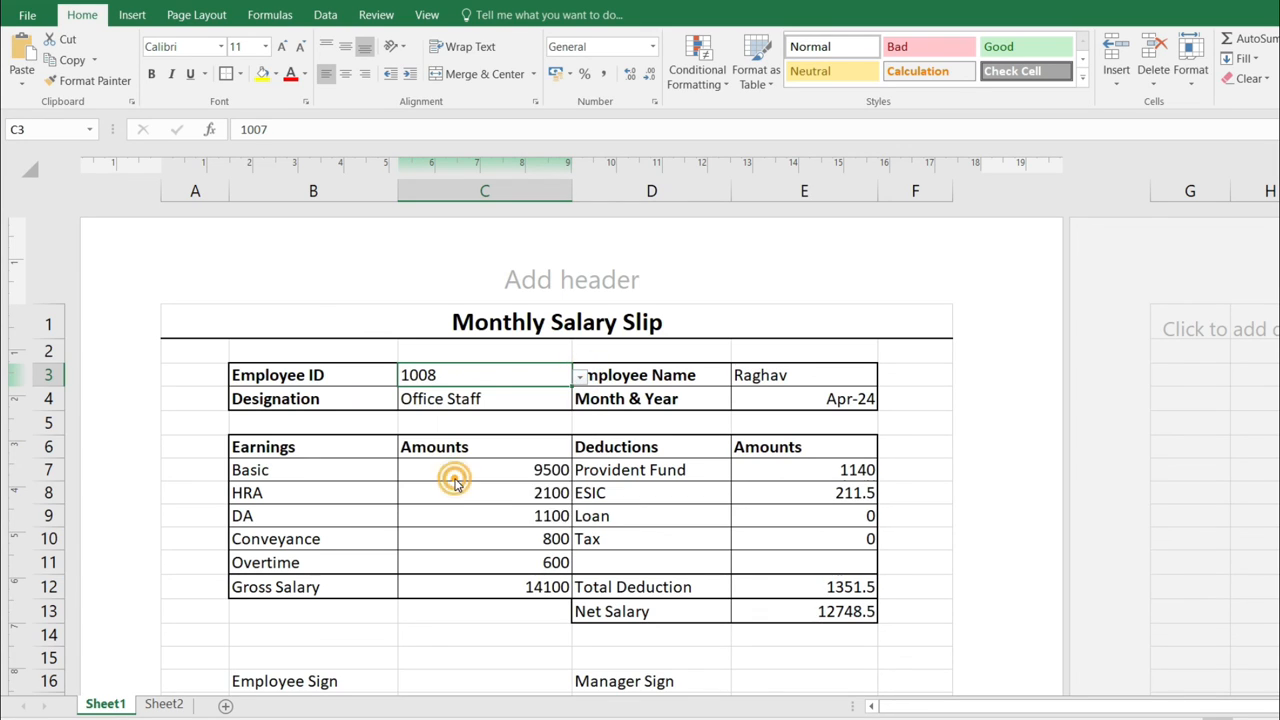
# - Test the salary slip in cell C3 with further employee IDs, including the fourth, eighth and ninth
pyautogui.click(580, 378)
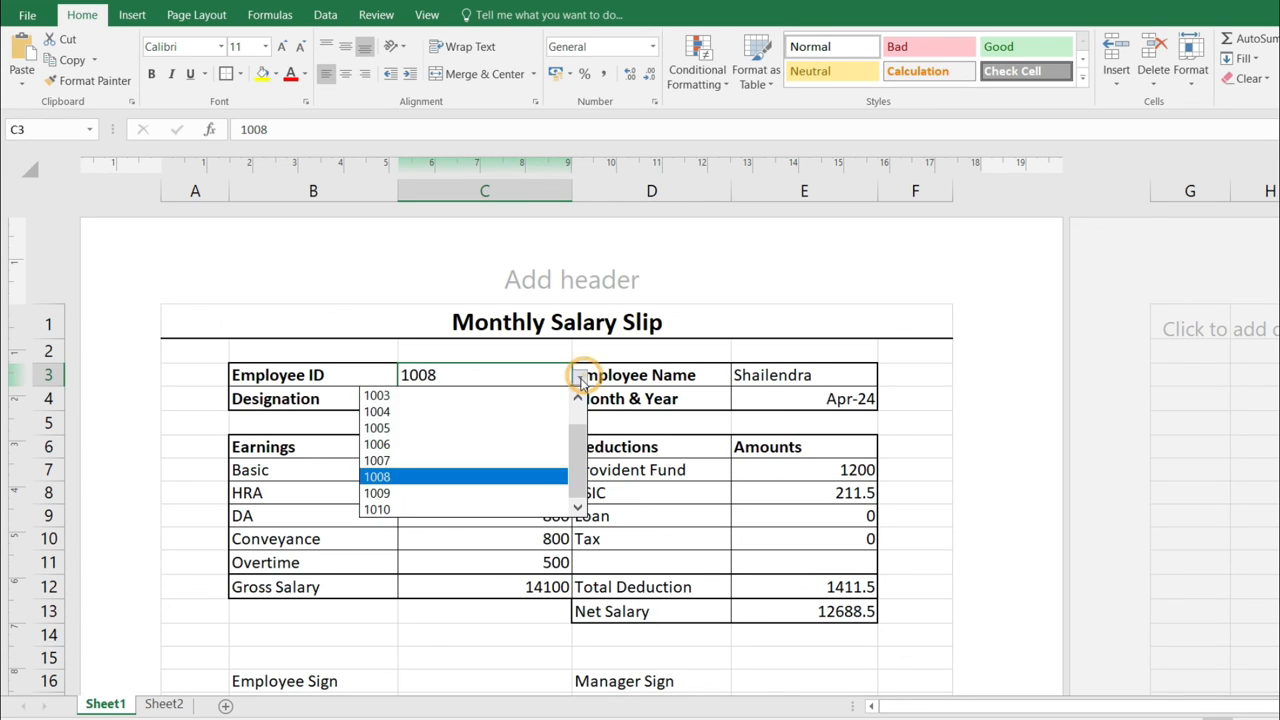
pyautogui.click(434, 494)
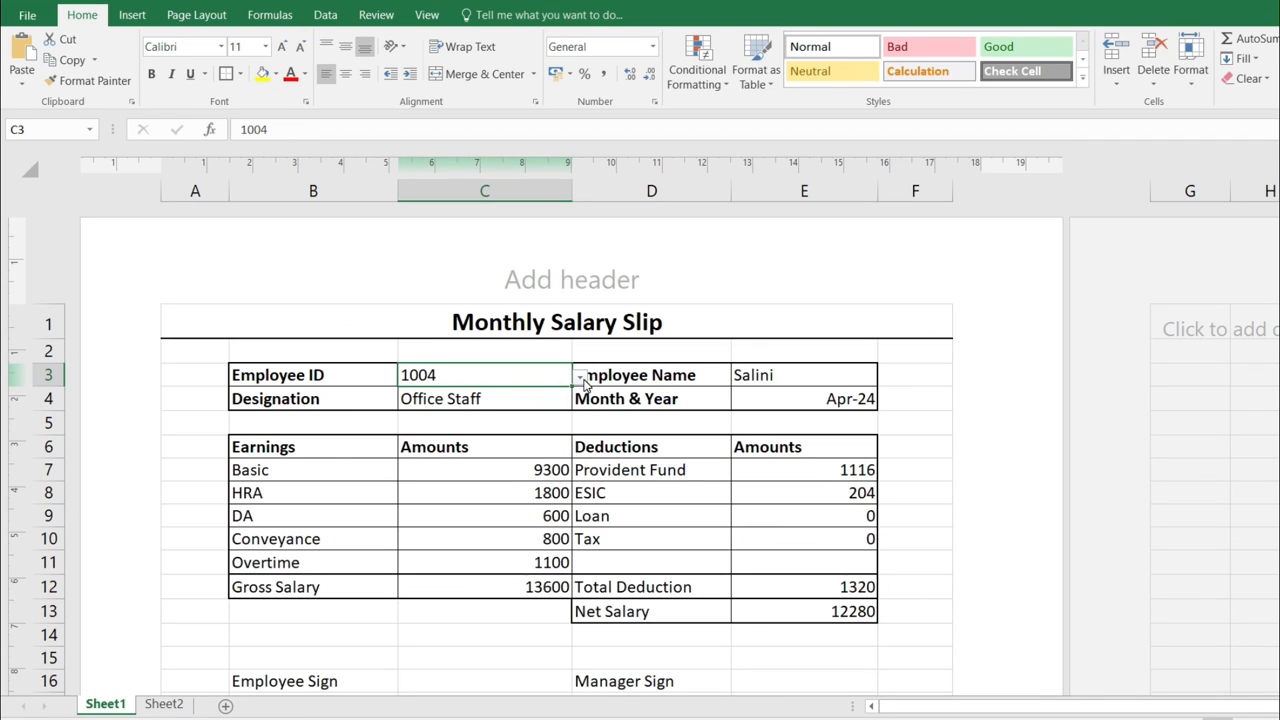
pyautogui.click(580, 377)
pyautogui.click(403, 478)
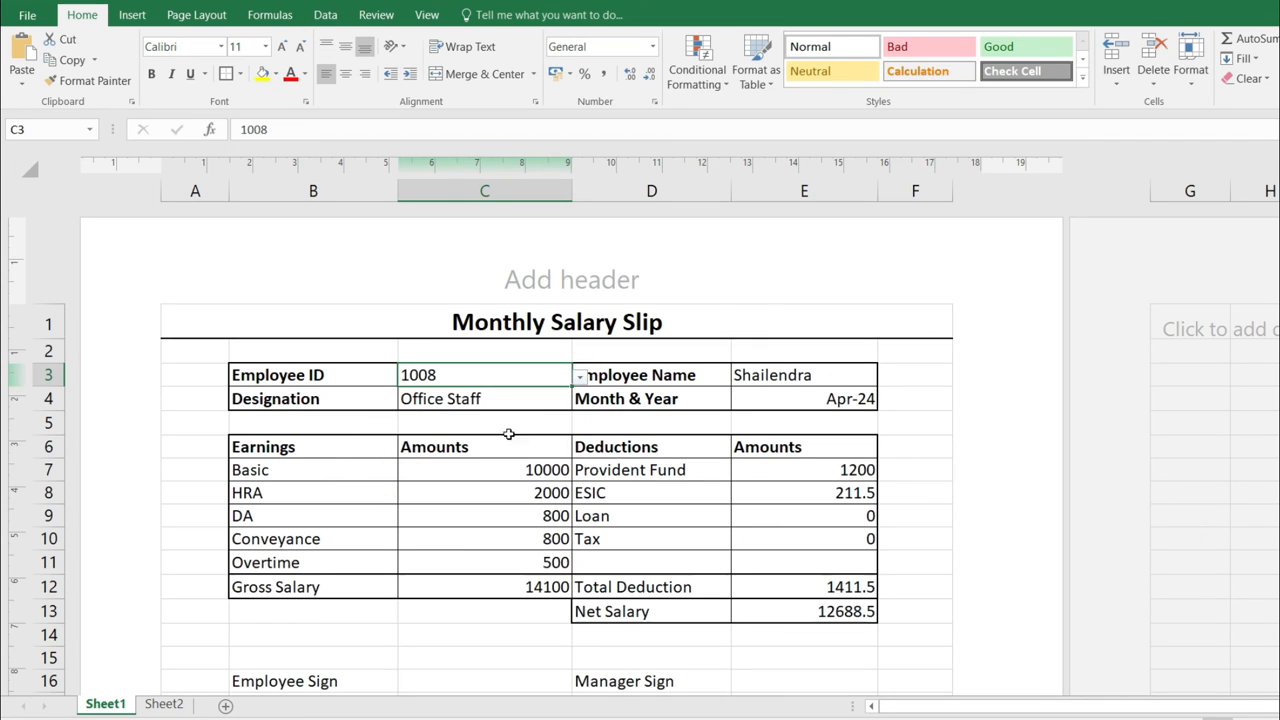
pyautogui.click(580, 377)
pyautogui.click(409, 494)
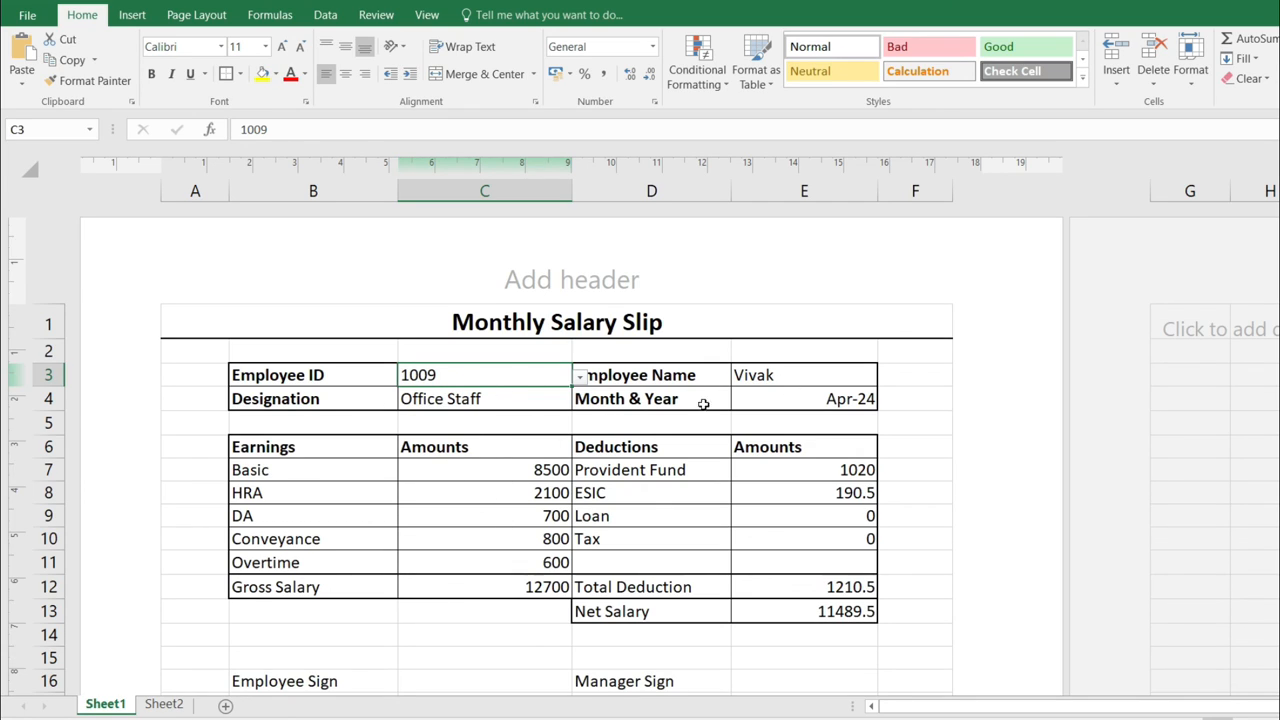
# - Check the ninth employee's record in row 10 of Sheet2 against the salary slip on Sheet1
pyautogui.click(164, 704)
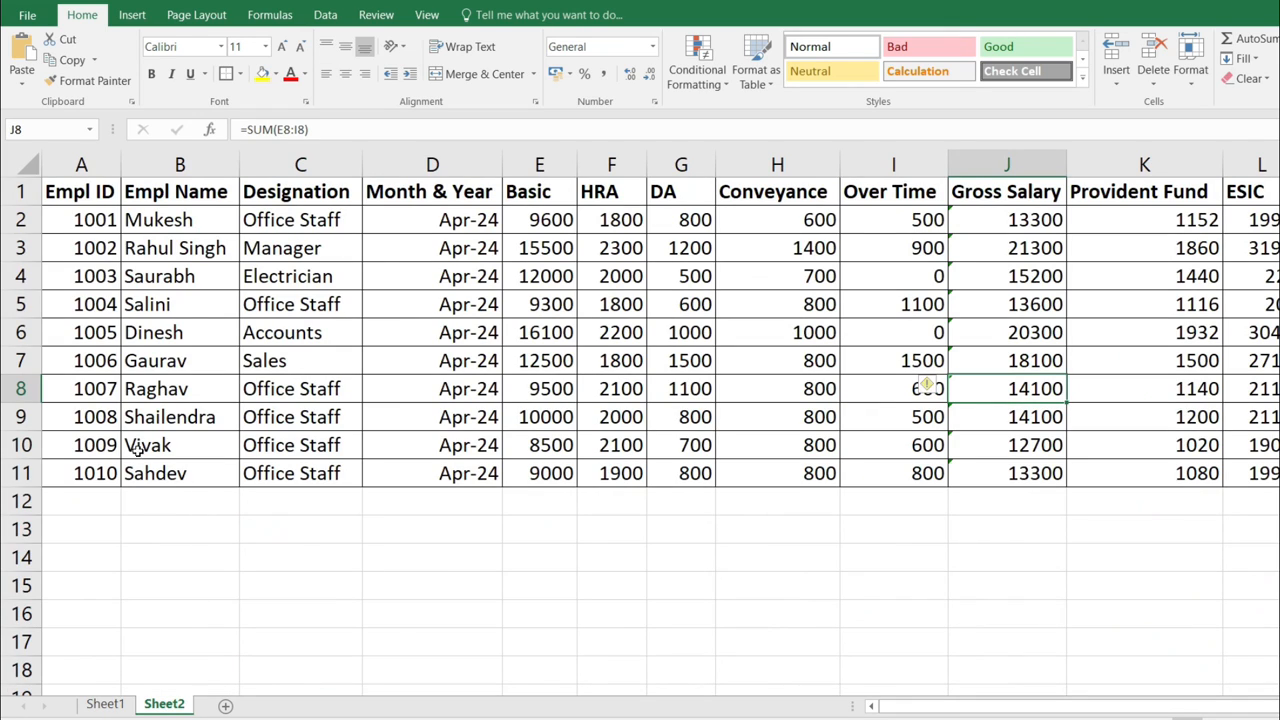
pyautogui.click(176, 450)
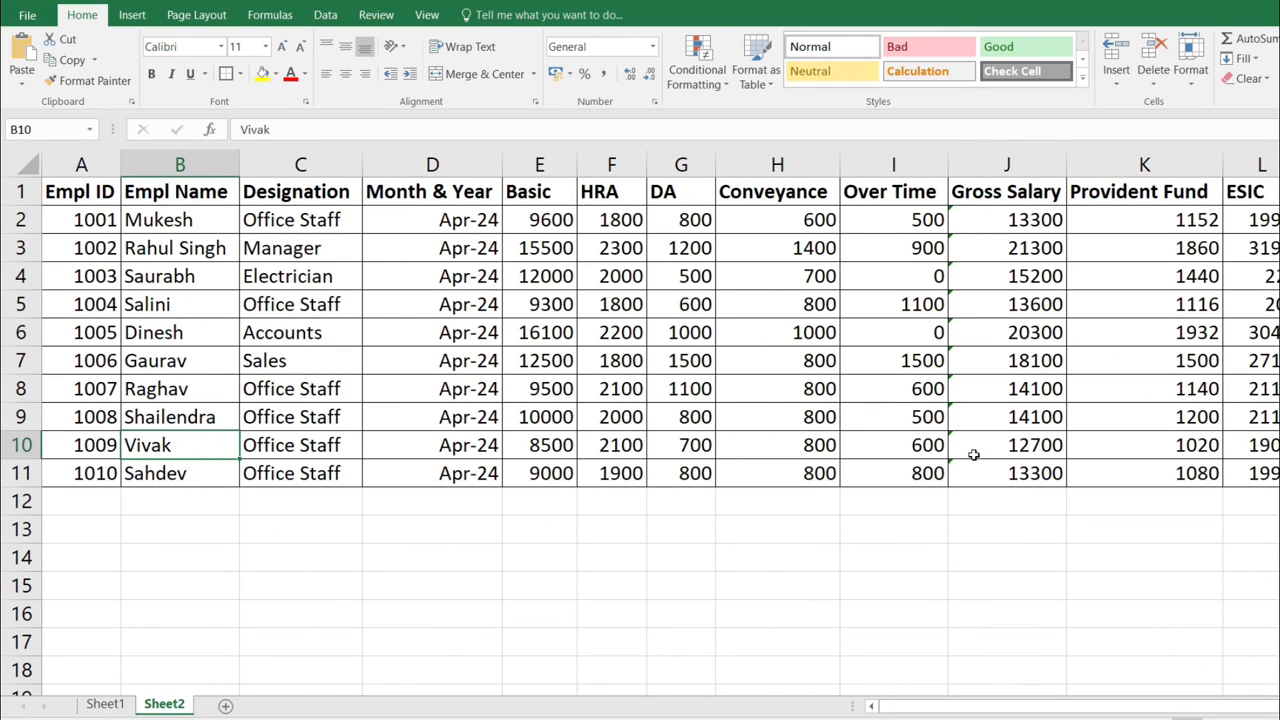
pyautogui.click(104, 704)
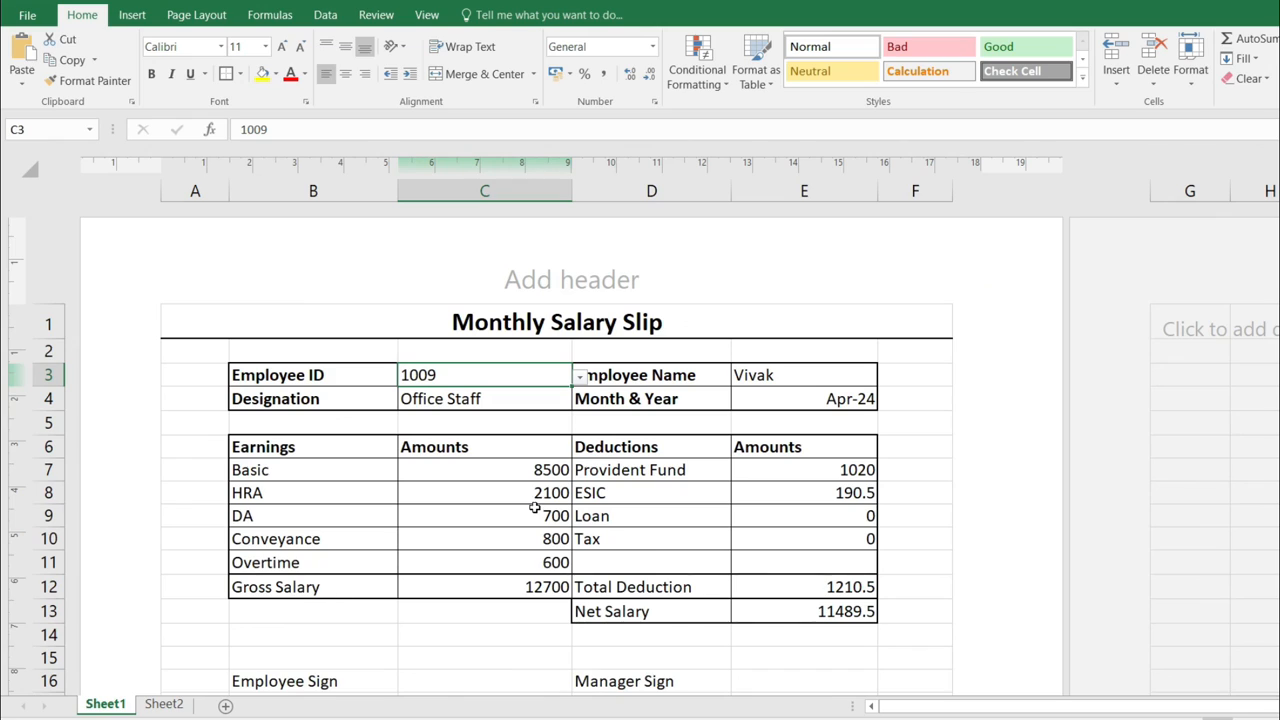
# - Switch the employee ID in C3 through several employees, including the fifth, fourth and ninth, and finish on the eighth
pyautogui.click(580, 378)
pyautogui.click(460, 460)
pyautogui.click(580, 379)
pyautogui.click(422, 433)
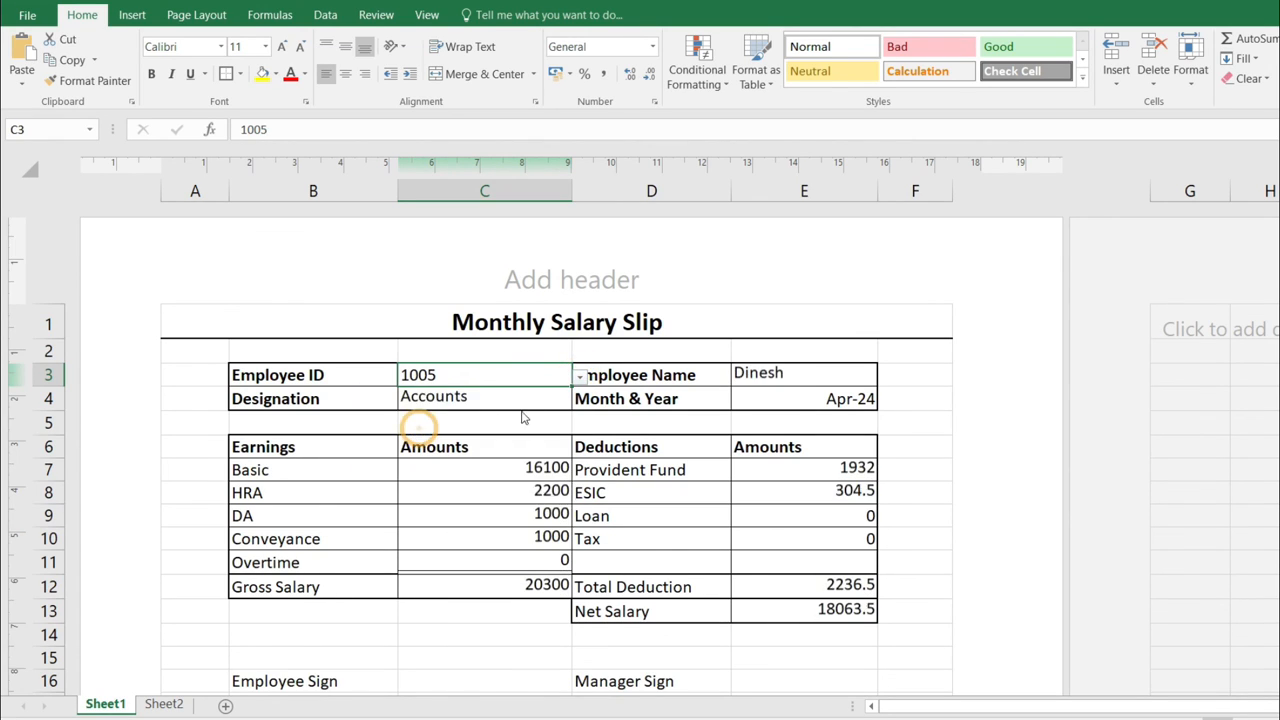
pyautogui.click(579, 377)
pyautogui.click(425, 413)
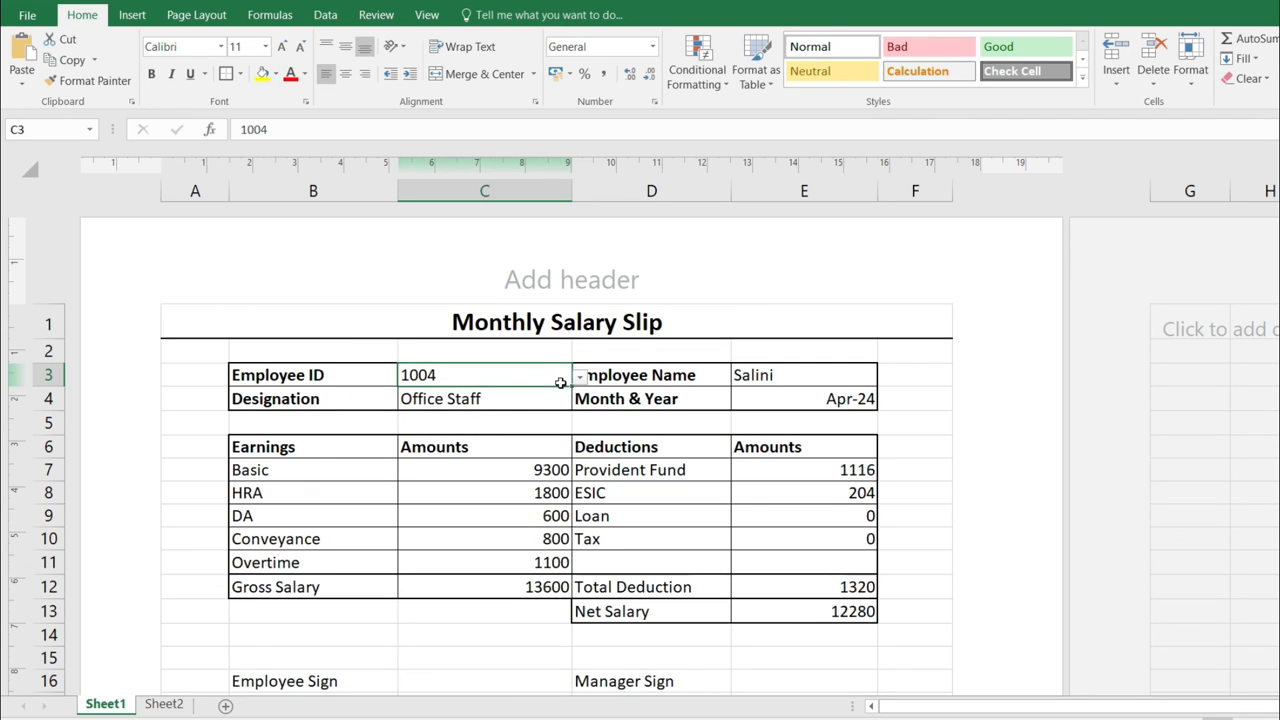
pyautogui.click(580, 378)
pyautogui.click(452, 493)
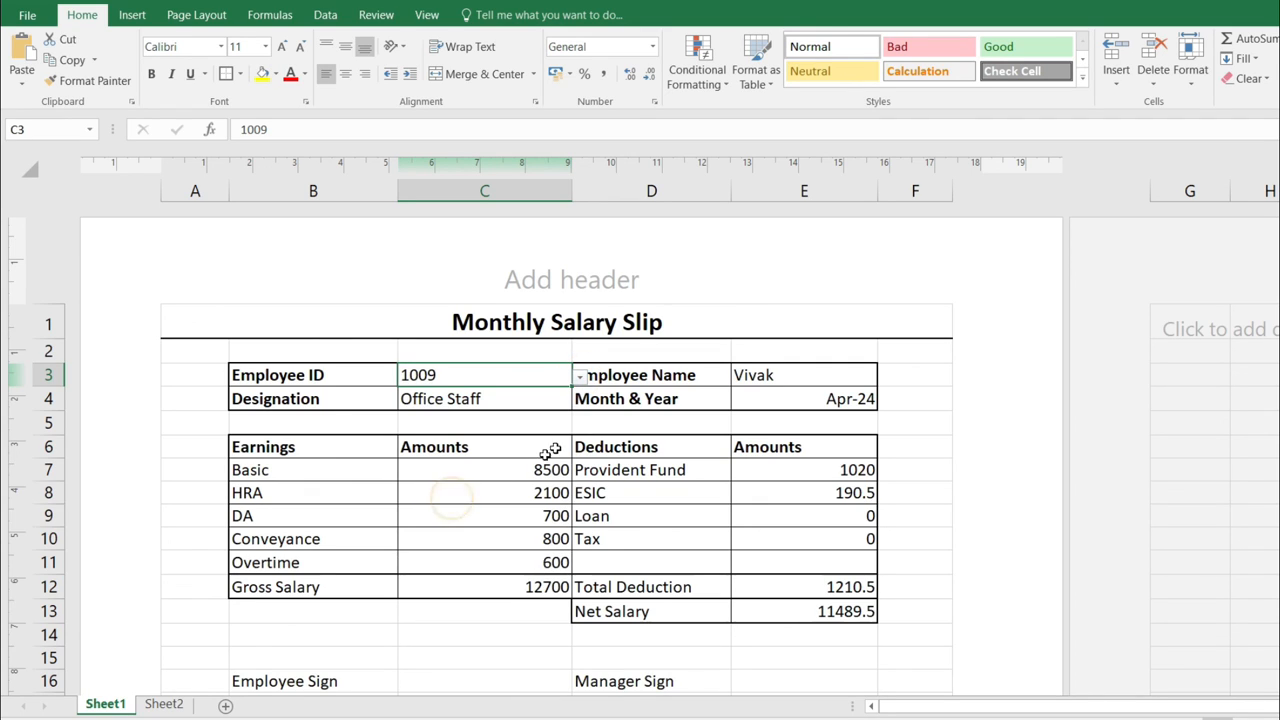
pyautogui.click(580, 377)
pyautogui.click(408, 477)
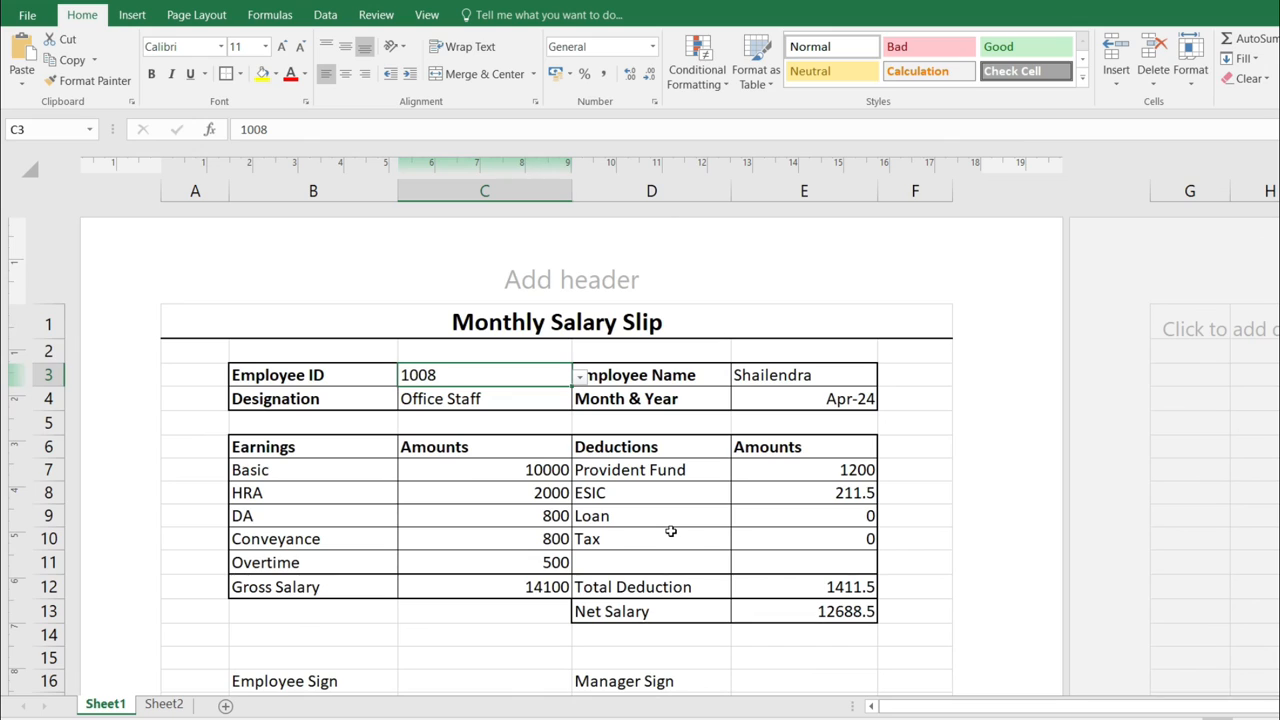
# - Preview the salary slip's printed page, then return to Sheet1 and review the slip down to the signature row
pyautogui.hotkey('ctrl', 'p')
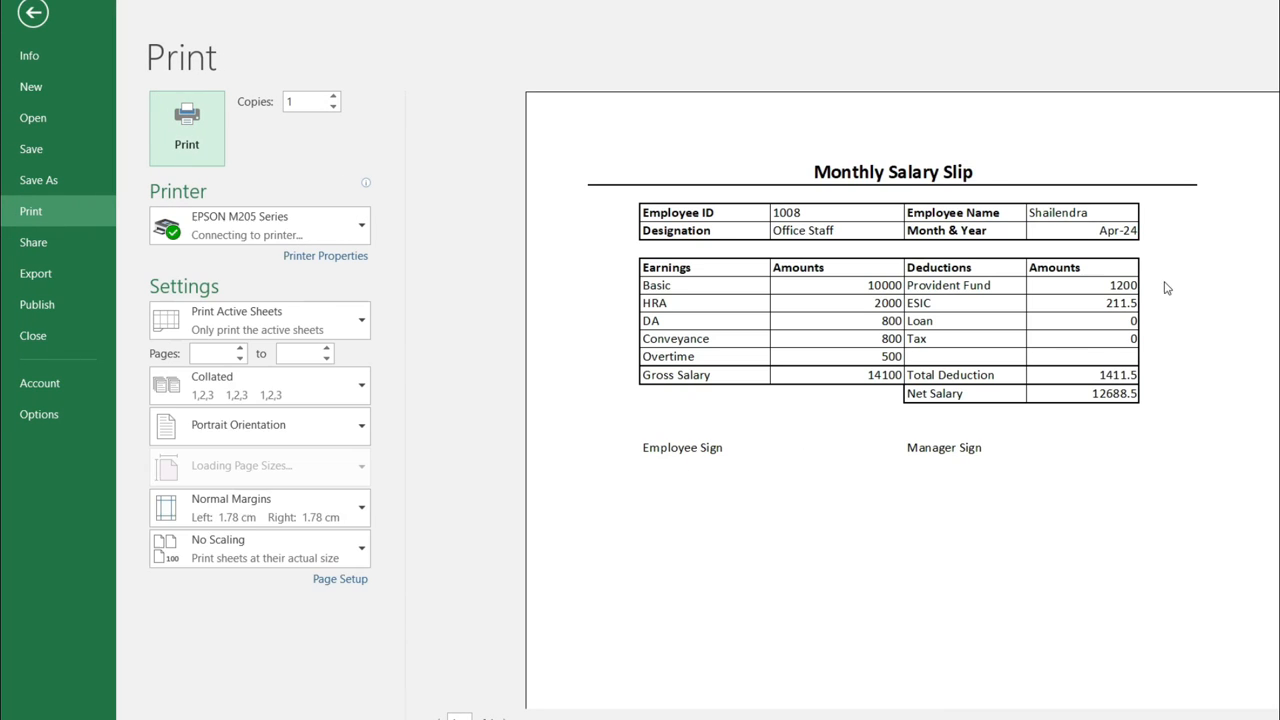
pyautogui.click(910, 353)
pyautogui.click(910, 353)
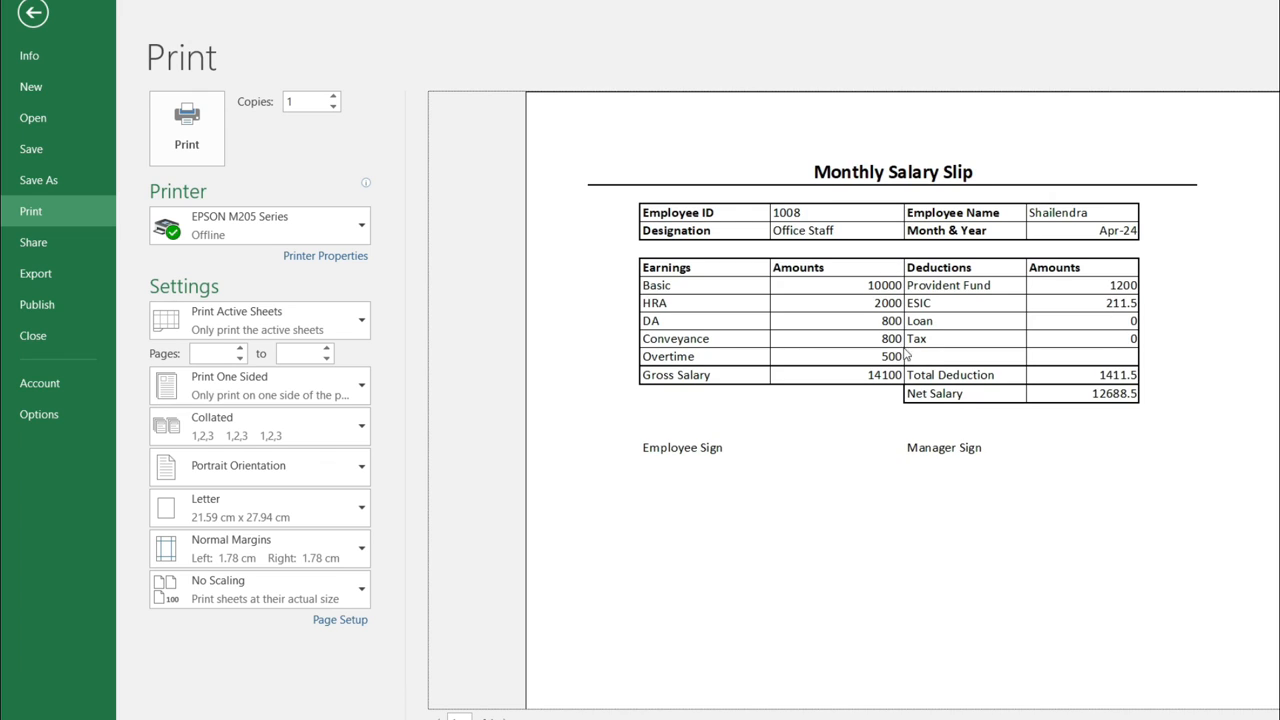
pyautogui.press('Escape')
pyautogui.scroll(-2, 686, 477)
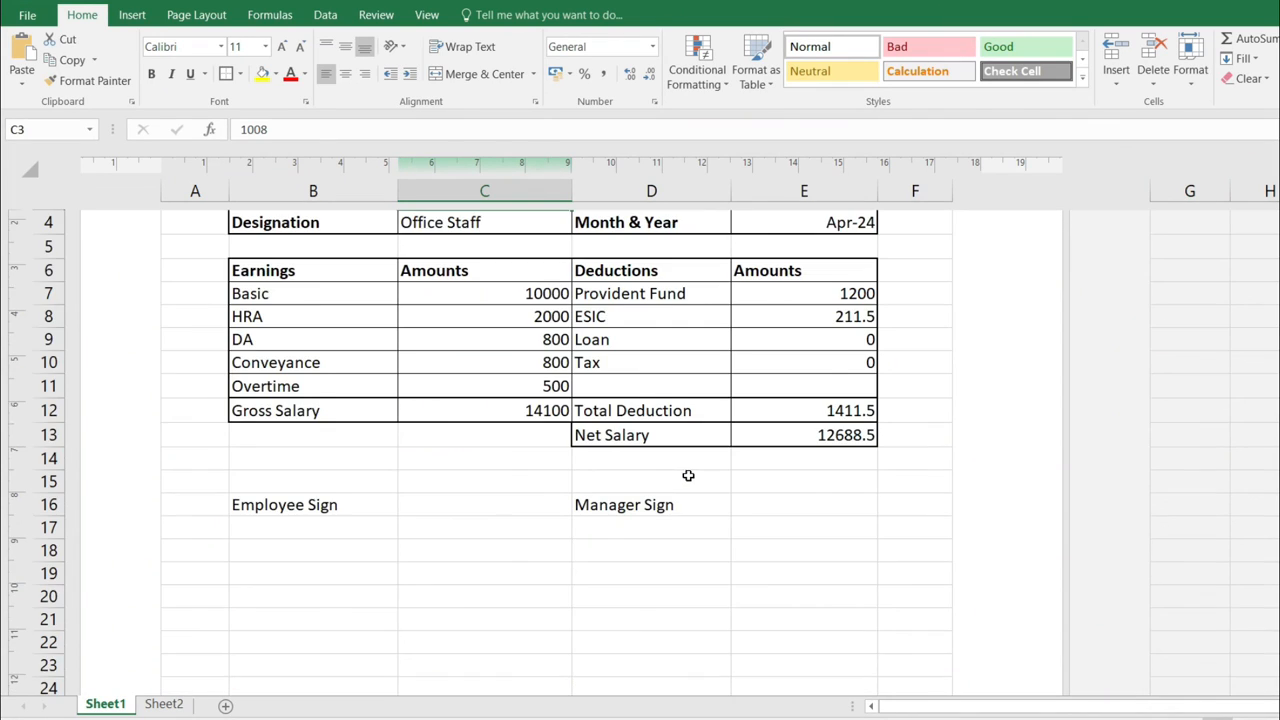
pyautogui.scroll(2, 703, 480)
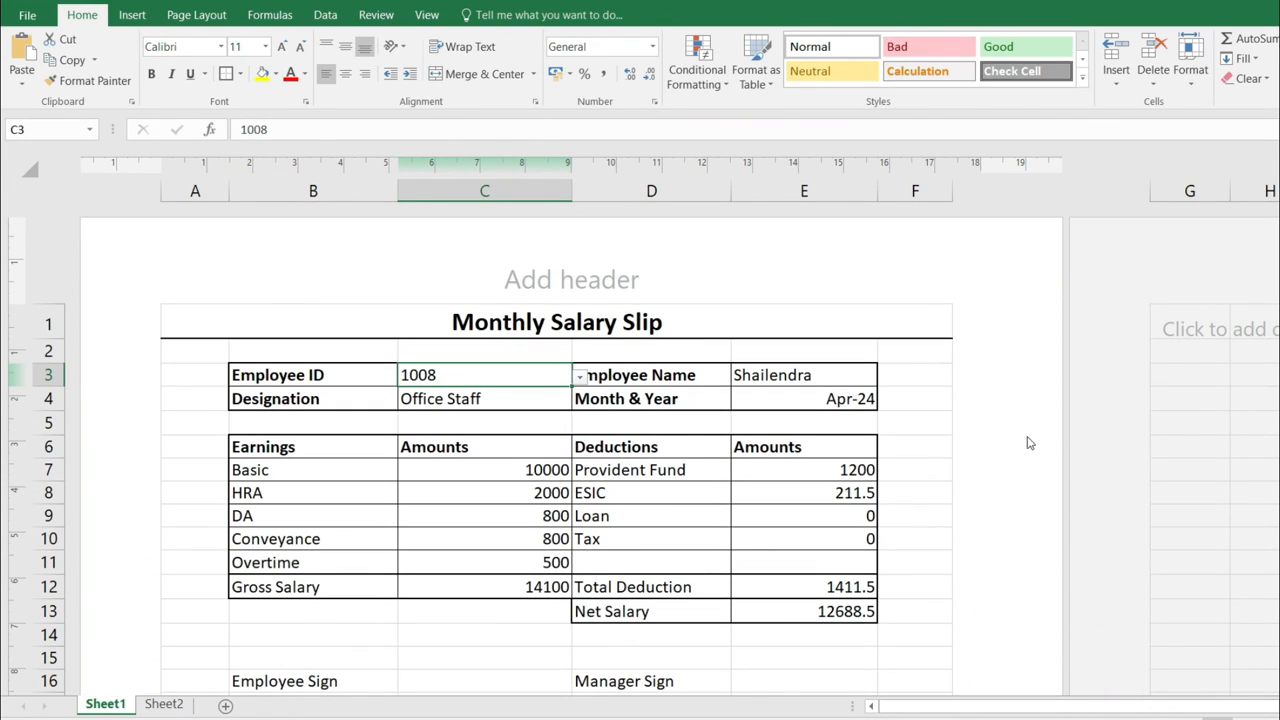